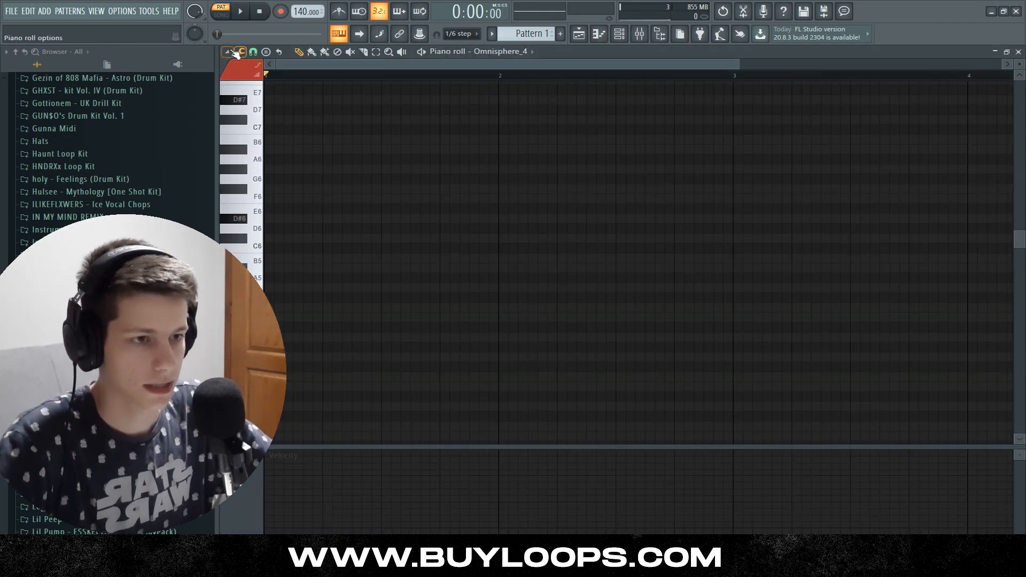
Open the scale highlighting options among the piano roll's helpers
left_click(234, 51)
mouse_move(245, 117)
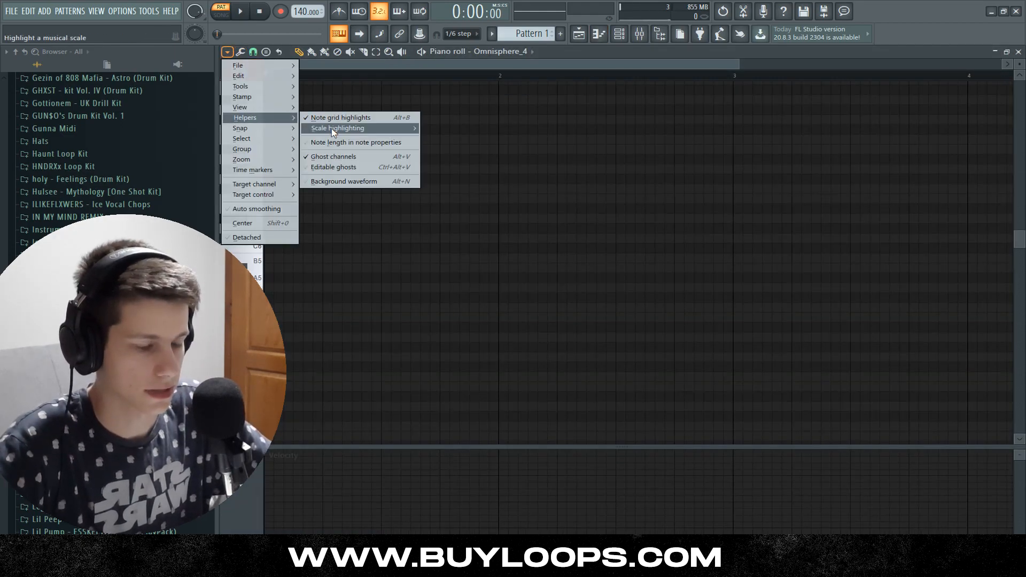
mouse_move(342, 128)
left_click(437, 169)
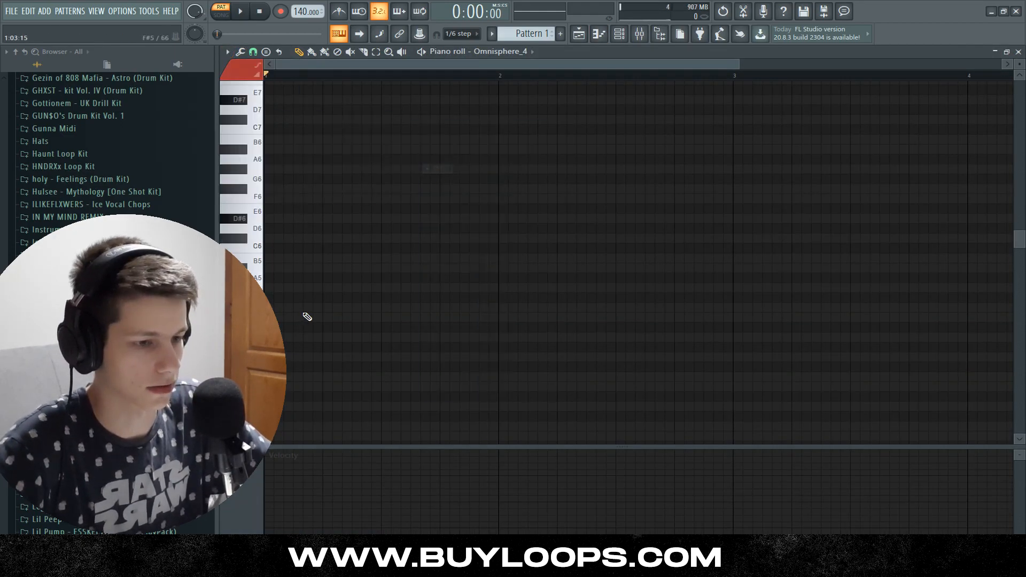
Draw a one-bar chord in bar 1 with the notes D#5, F#5 and A#5
scroll(303, 315, "down", 3)
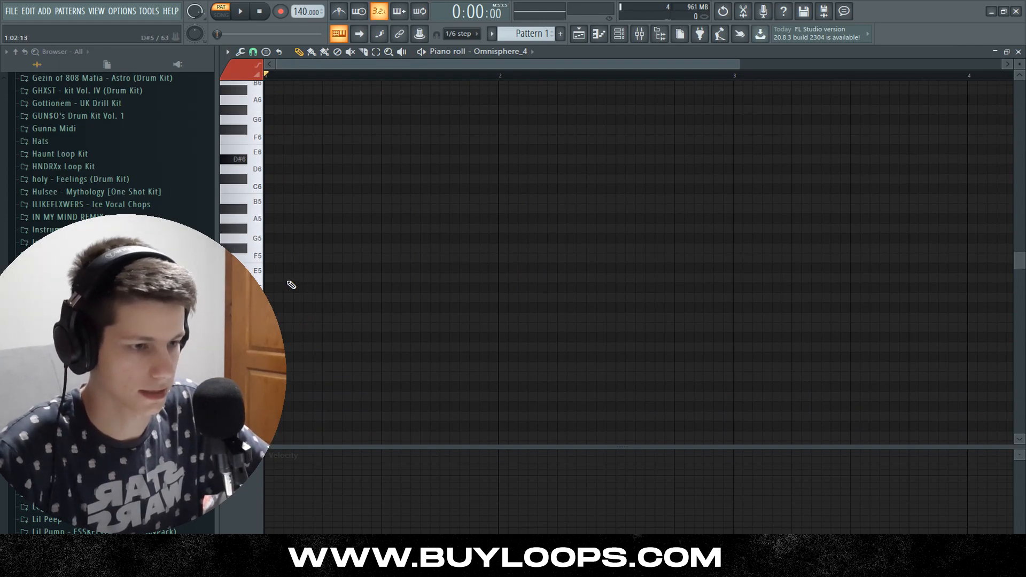
left_click_drag(289, 278, 479, 290)
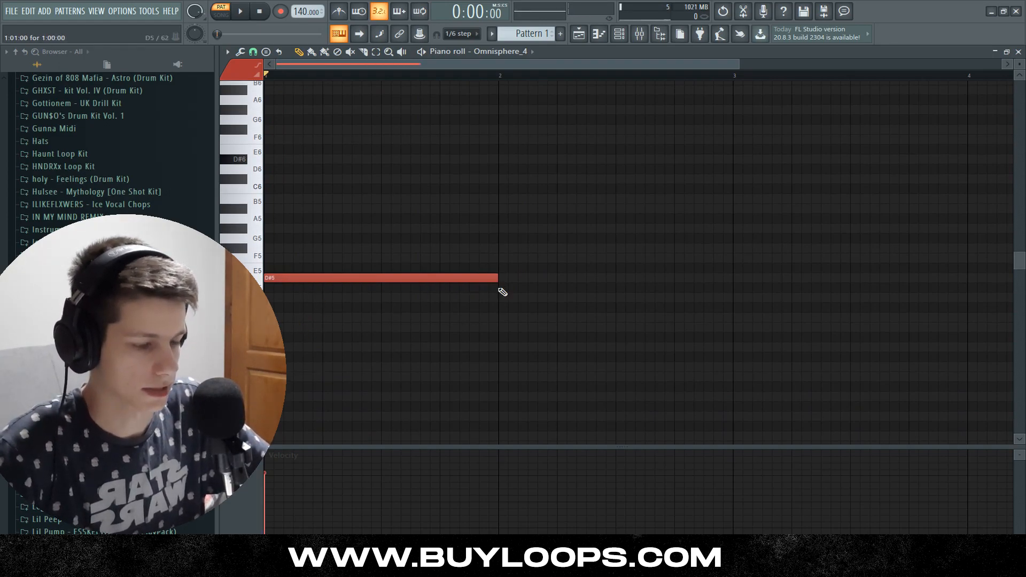
left_click(270, 249)
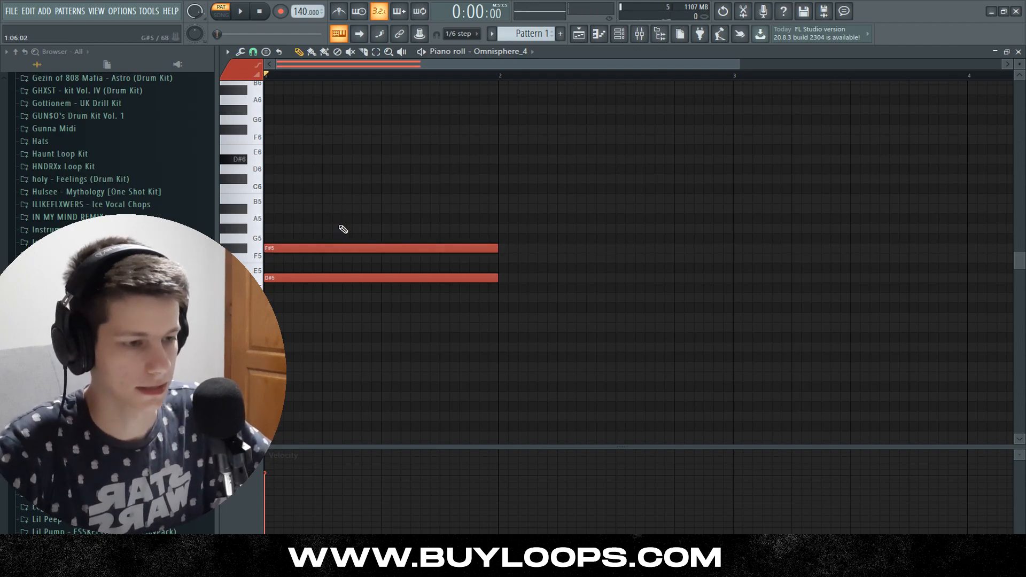
right_click(294, 249)
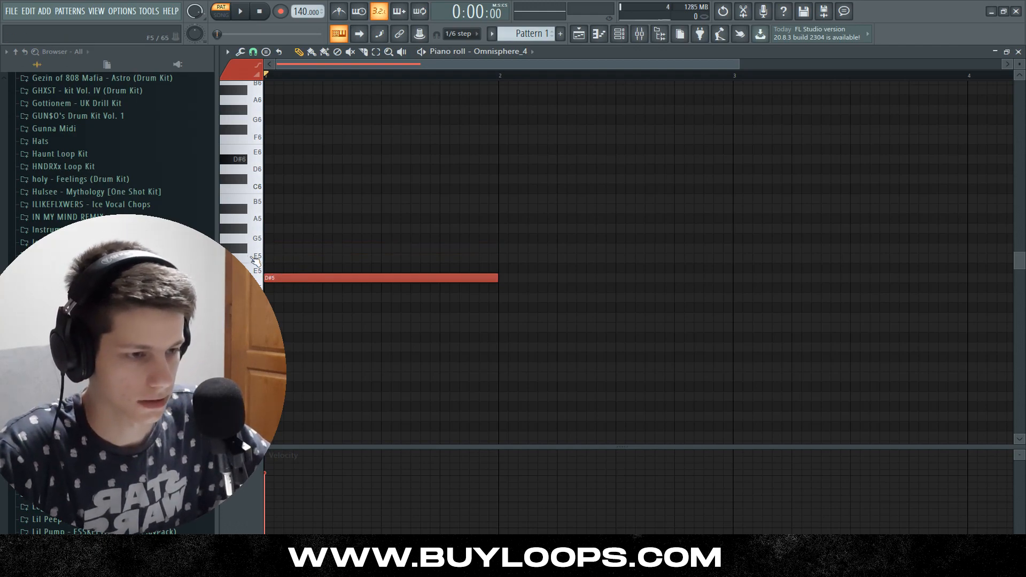
left_click(274, 248)
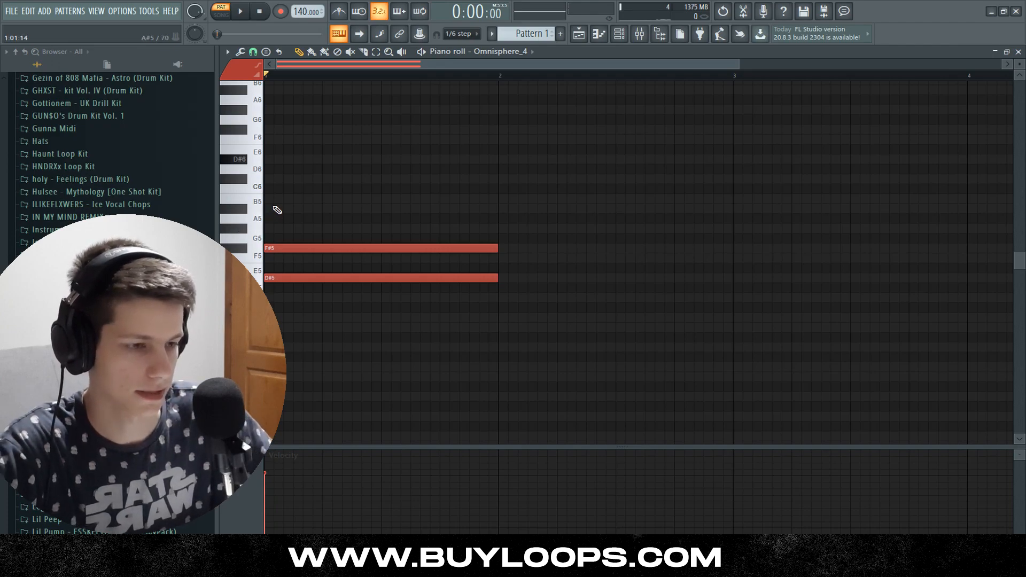
left_click(276, 208)
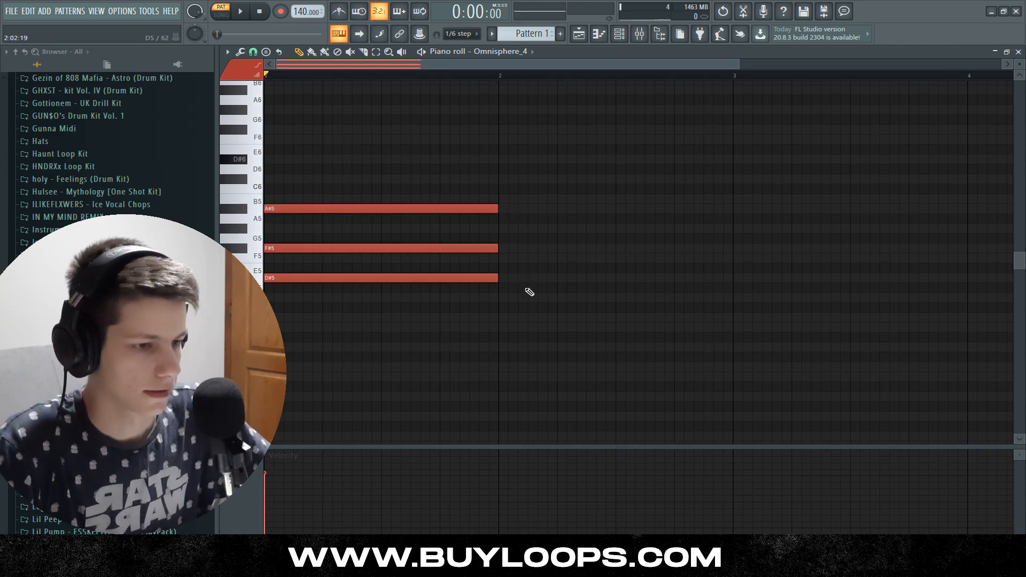
Delete the two lower chord notes in bar 1 and raise the remaining C#5 note to D#5
scroll(367, 129, "down", 1)
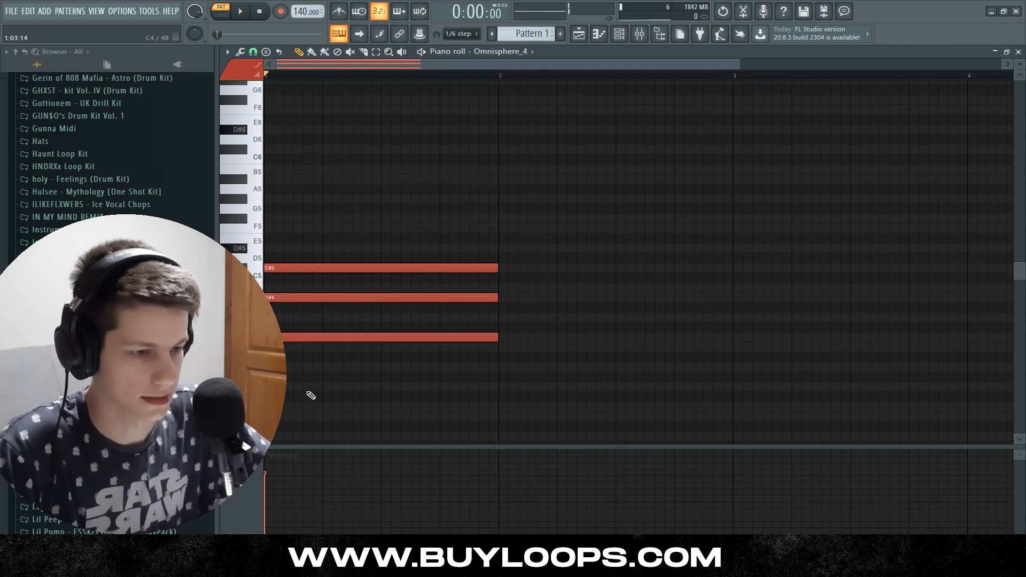
left_click_drag(323, 367, 294, 159, "ctrl")
left_click(300, 163, "ctrl")
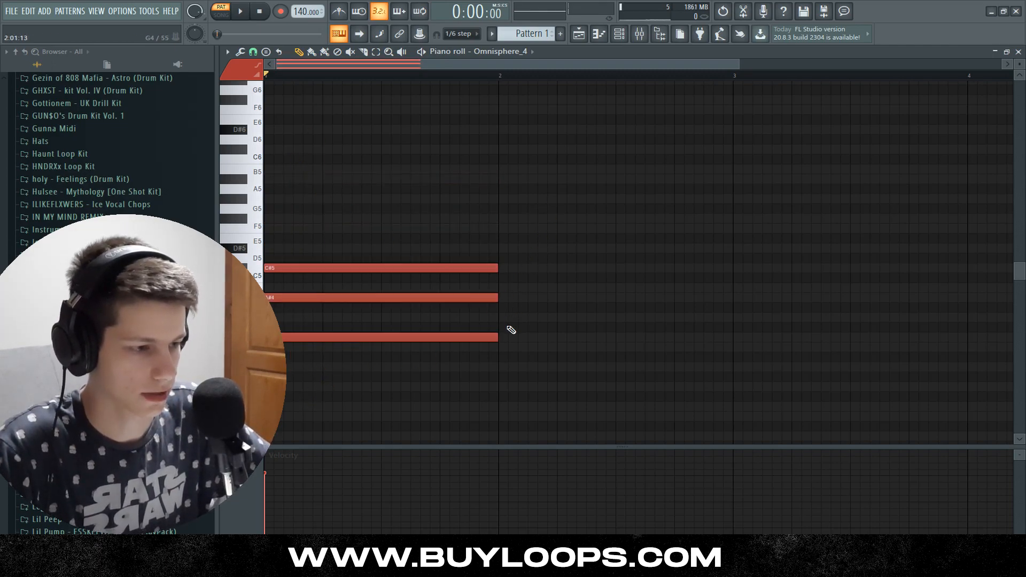
left_click_drag(478, 312, 264, 300)
left_click_drag(488, 361, 399, 284)
key("Delete")
left_click_drag(291, 268, 225, 244)
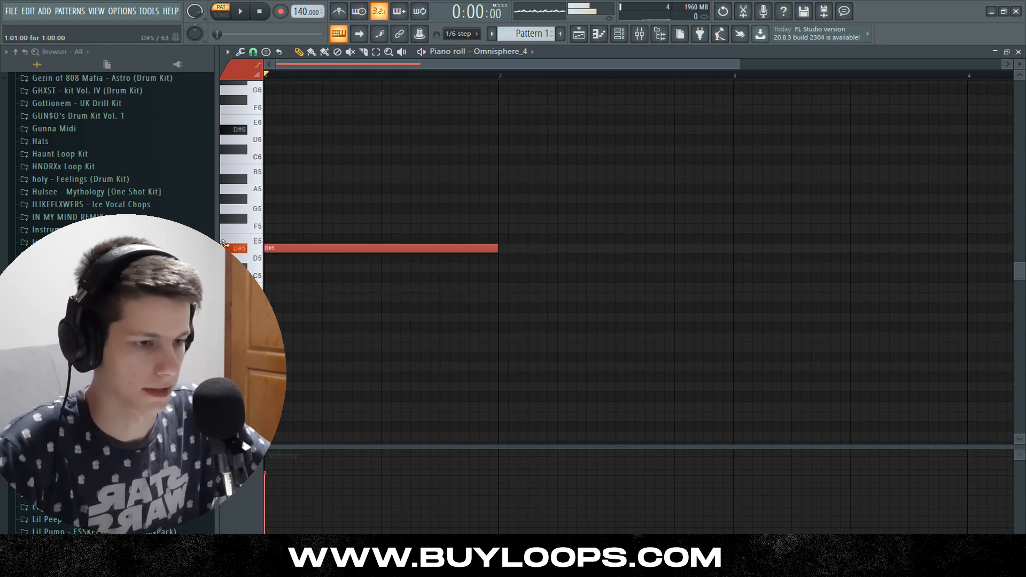
Add F#5 and A#5 above the D#5 note in bar 1 and play the chord
left_click(275, 219)
left_click(281, 182)
scroll(451, 169, "up", 3)
key("space")
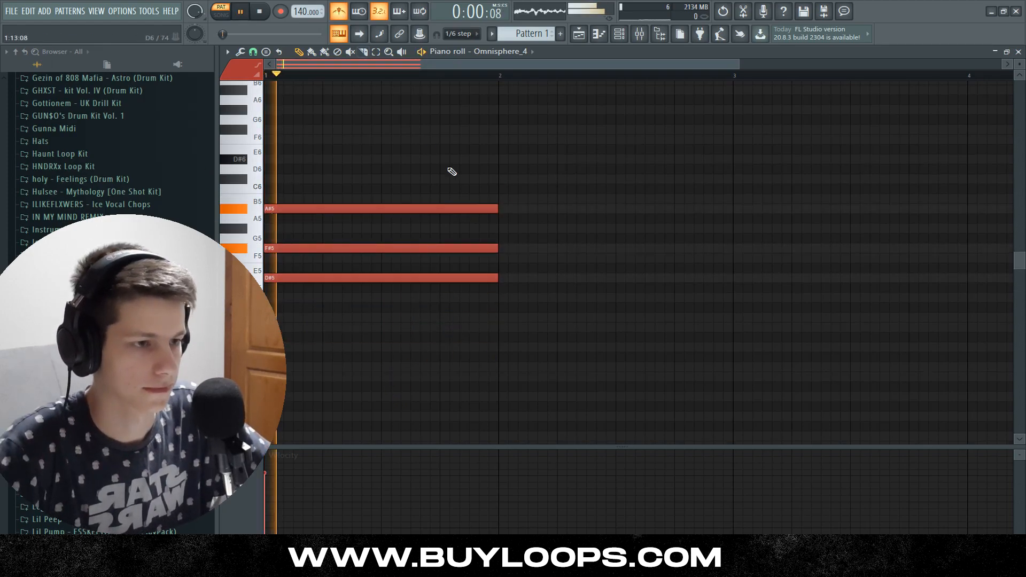
key("space")
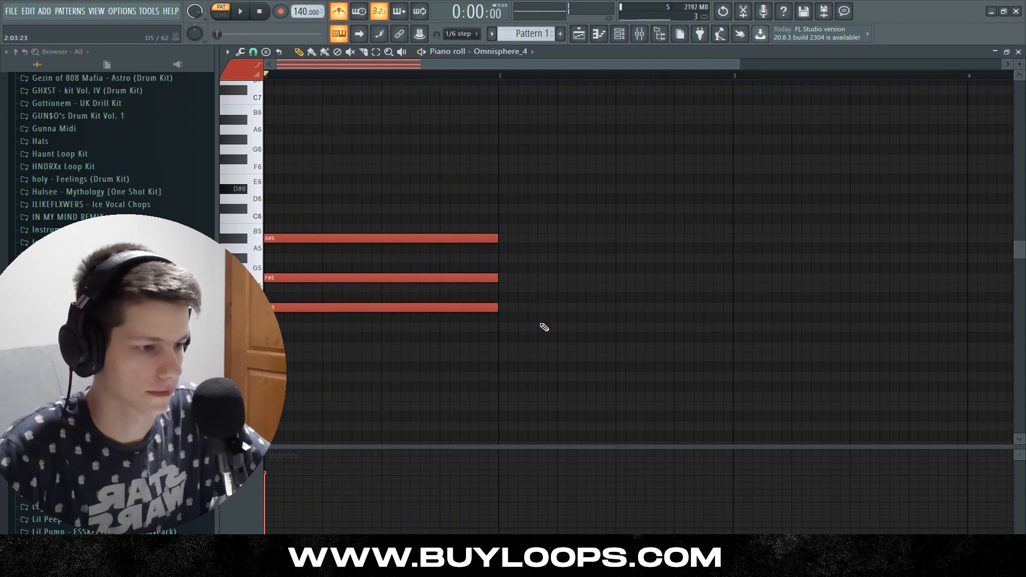
Draw a one-bar chord of A#4, C#5, F5 and G#5 in bar 2, and add C#6 to the bar 1 chord
scroll(544, 327, "down", 1)
left_click(446, 366)
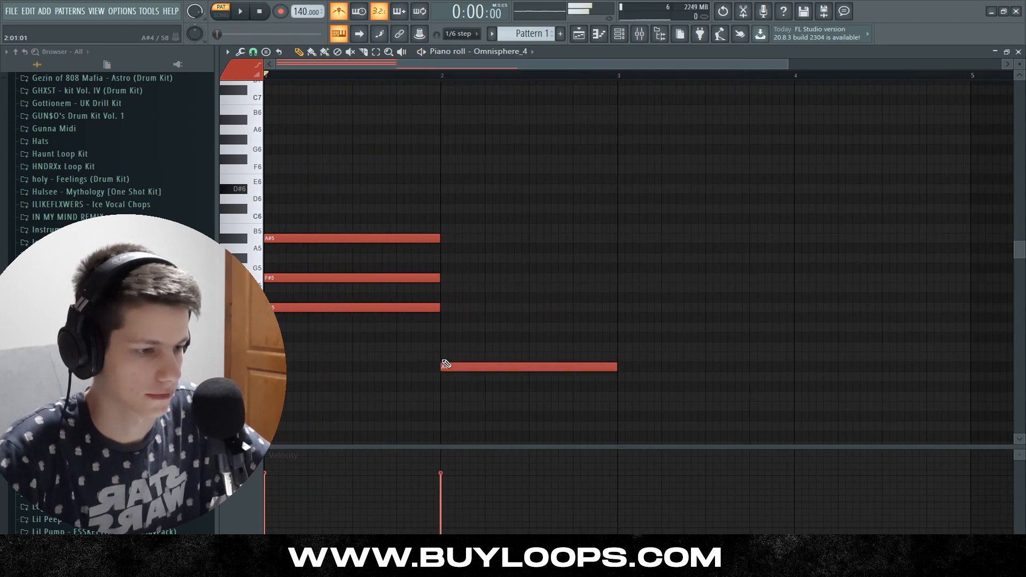
left_click_drag(448, 367, 447, 357)
left_click(443, 327)
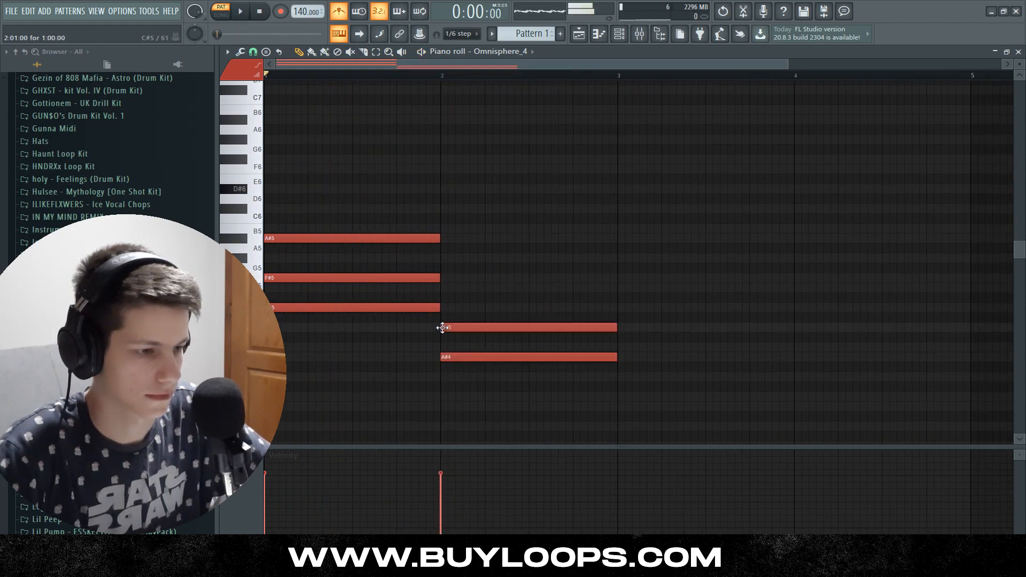
left_click(443, 288)
left_click_drag(274, 228, 278, 209)
left_click(443, 259)
Play back the two four-note chords
key("space")
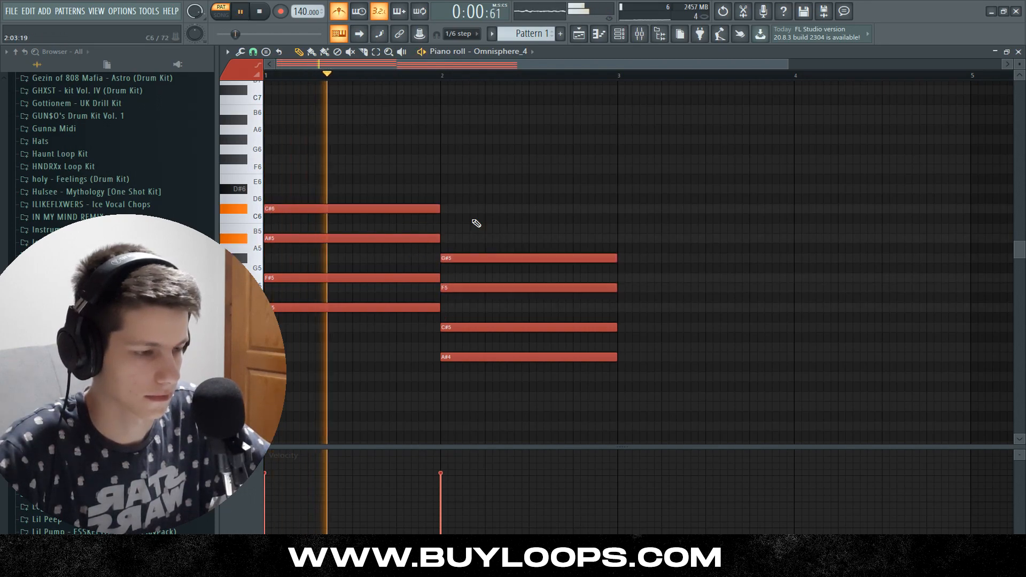
scroll(475, 223, "down", 1)
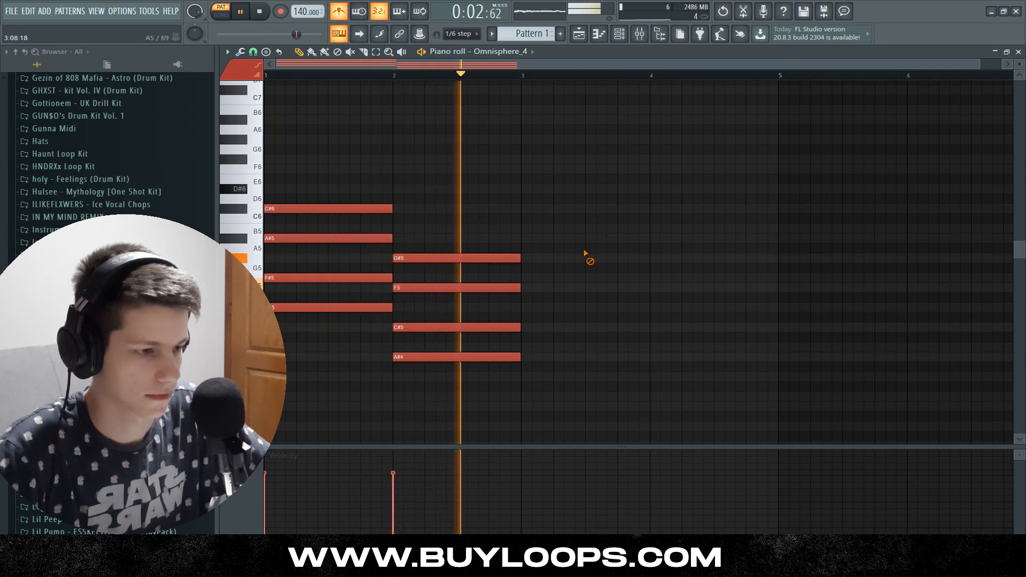
key("space")
Trim the second chord to start one beat into bar 2, and draw a chord of B4, D#5, F#5 and A#5 at bar 3
left_click_drag(485, 402, 428, 199)
left_click_drag(394, 258, 426, 258)
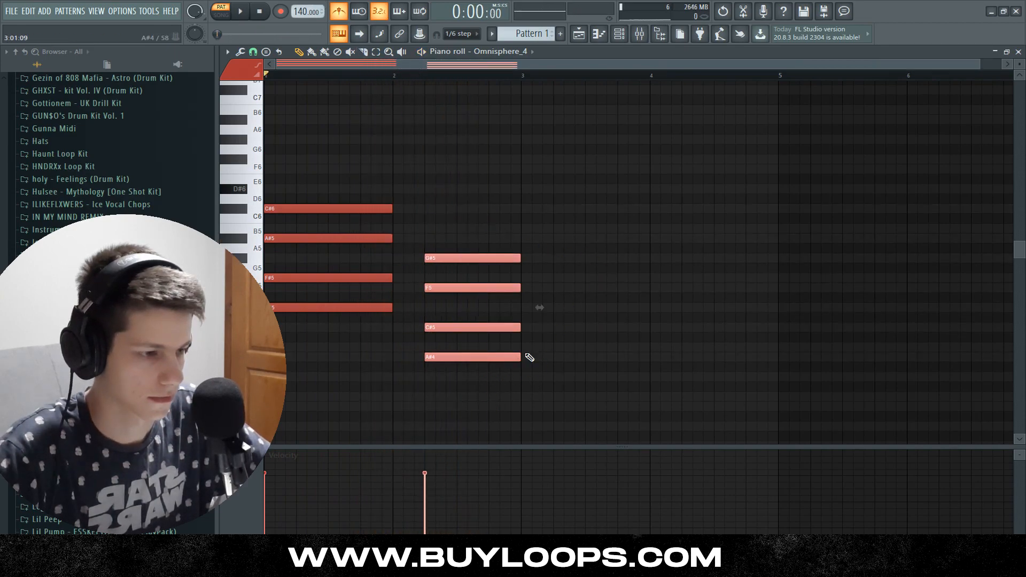
left_click(527, 348)
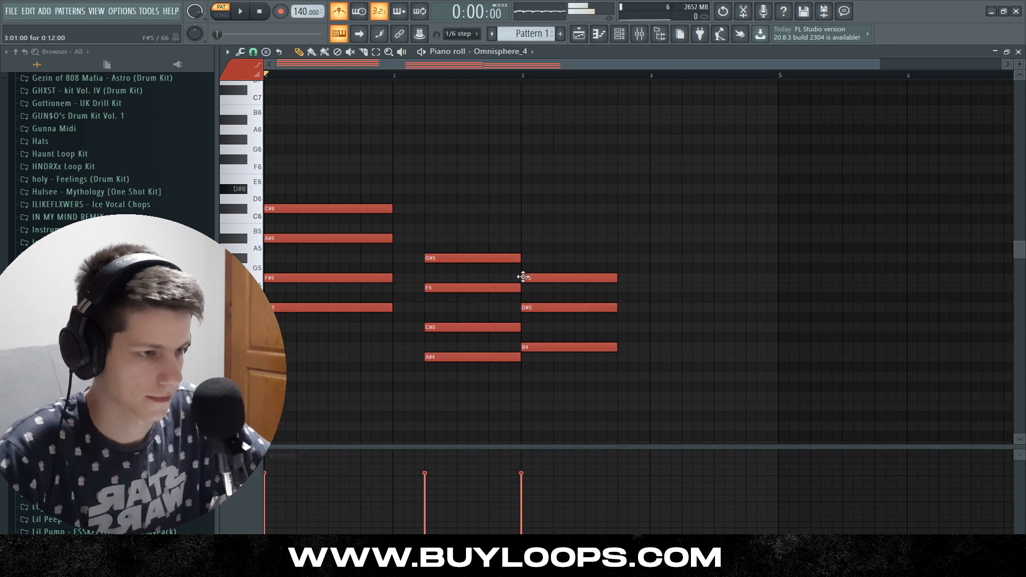
left_click(523, 236)
Extend the first chord up to the second with quick legato, and stretch the third chord to the end of bar 4
key("ctrl+l")
left_click_drag(601, 381, 578, 203)
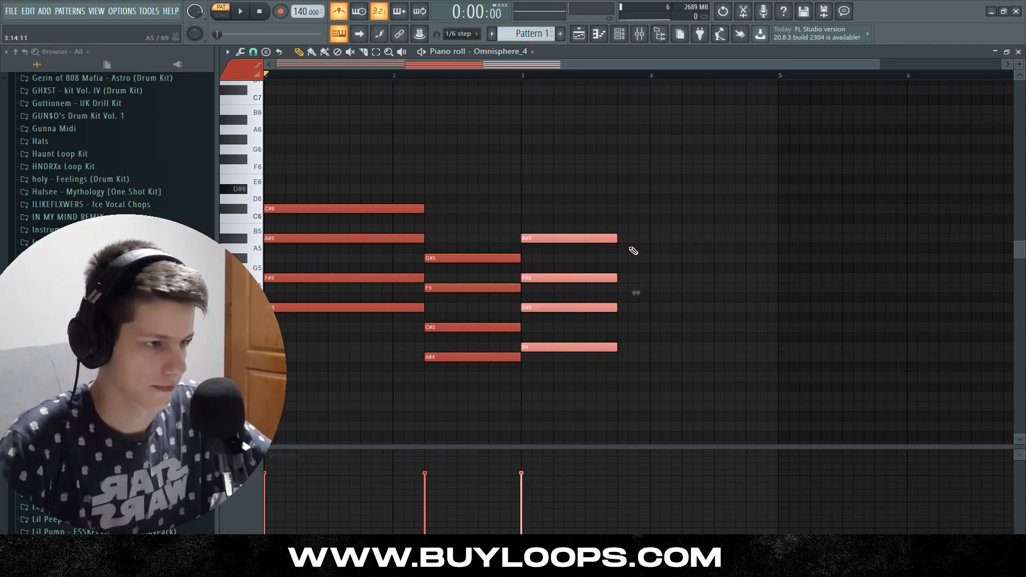
left_click_drag(635, 239, 783, 239)
key("space")
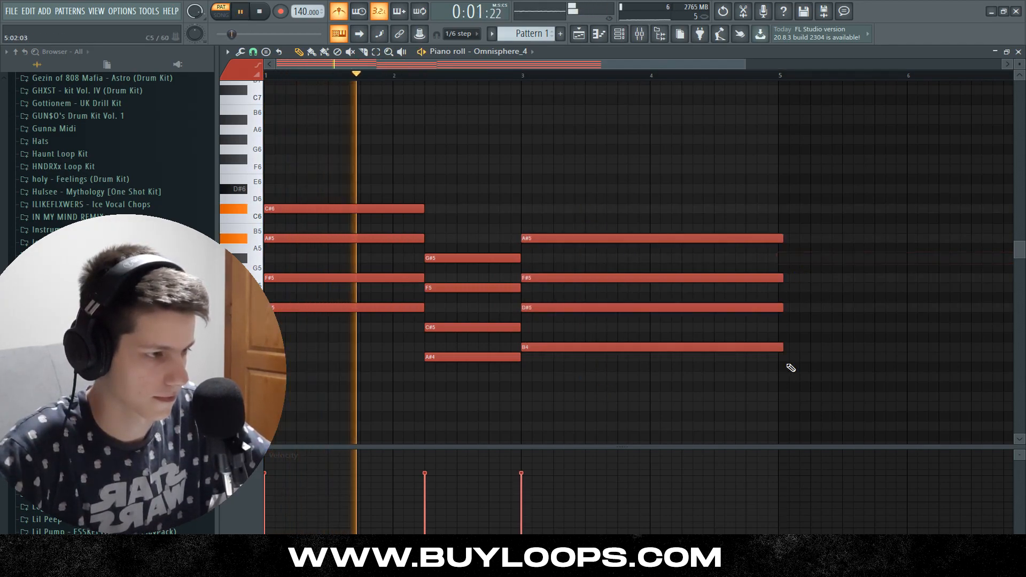
left_click(759, 202)
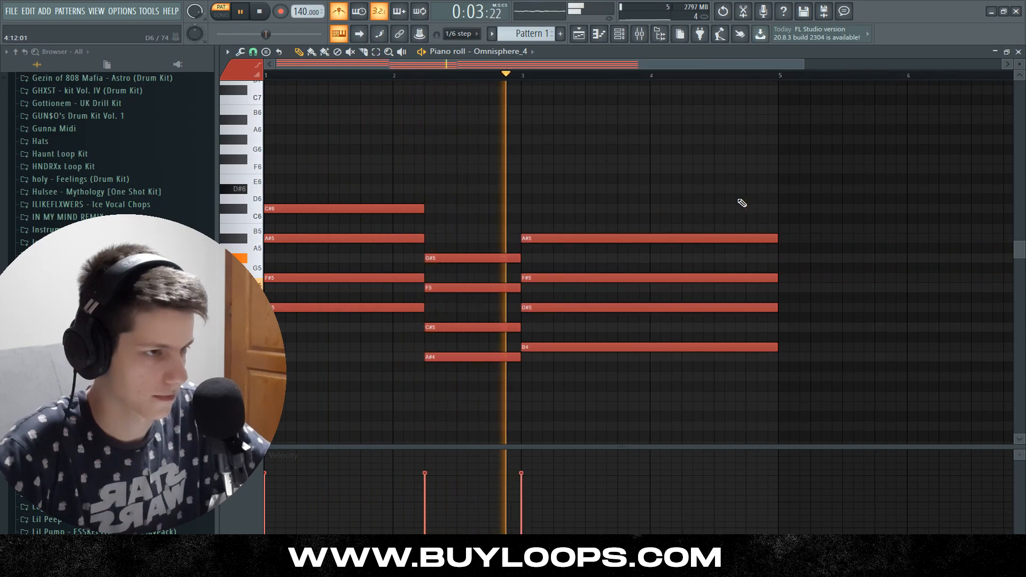
Turn off the metronome and listen to the four-bar chord progression
scroll(651, 190, "down", 2)
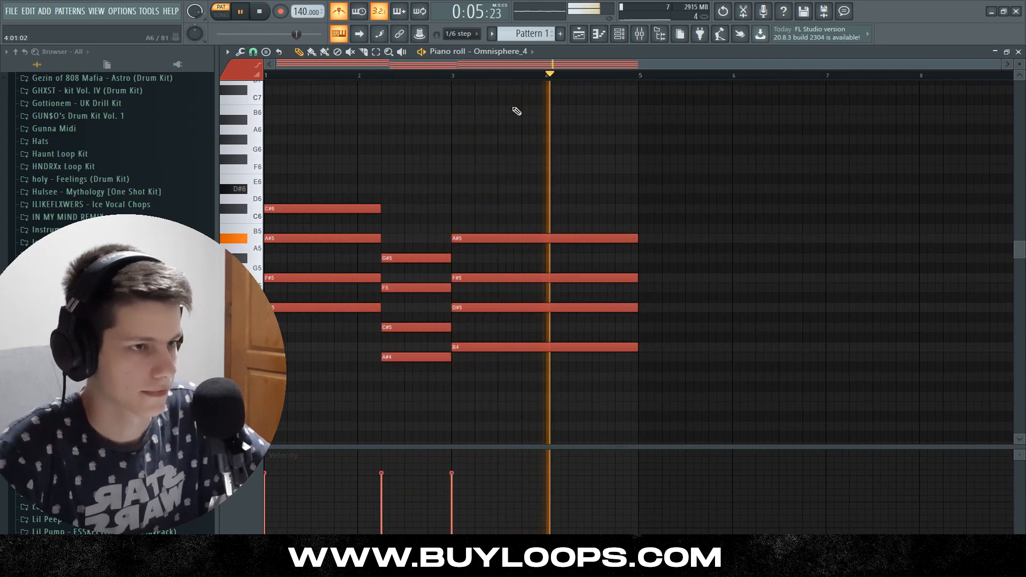
left_click(339, 12)
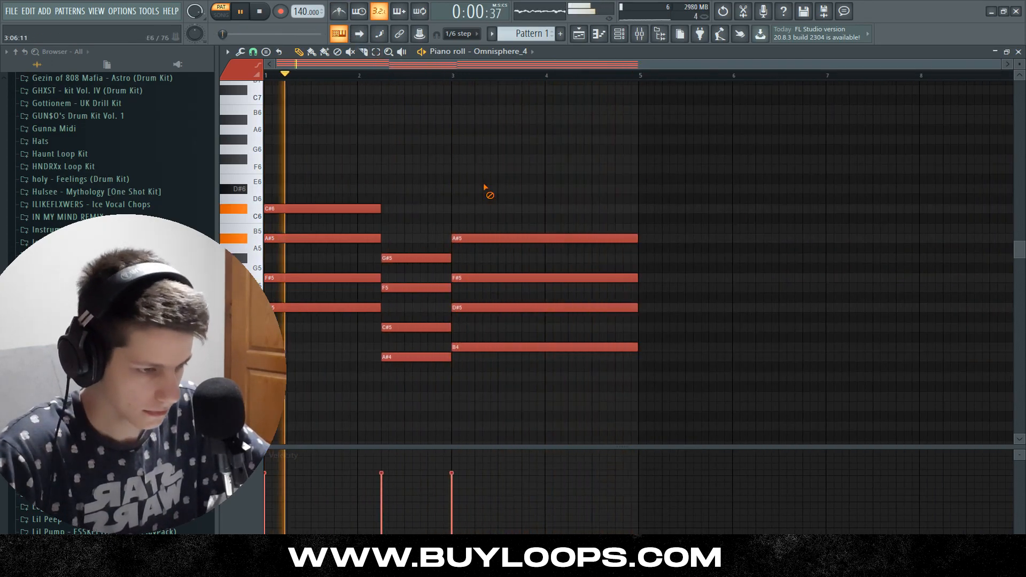
scroll(486, 191, "down", 2)
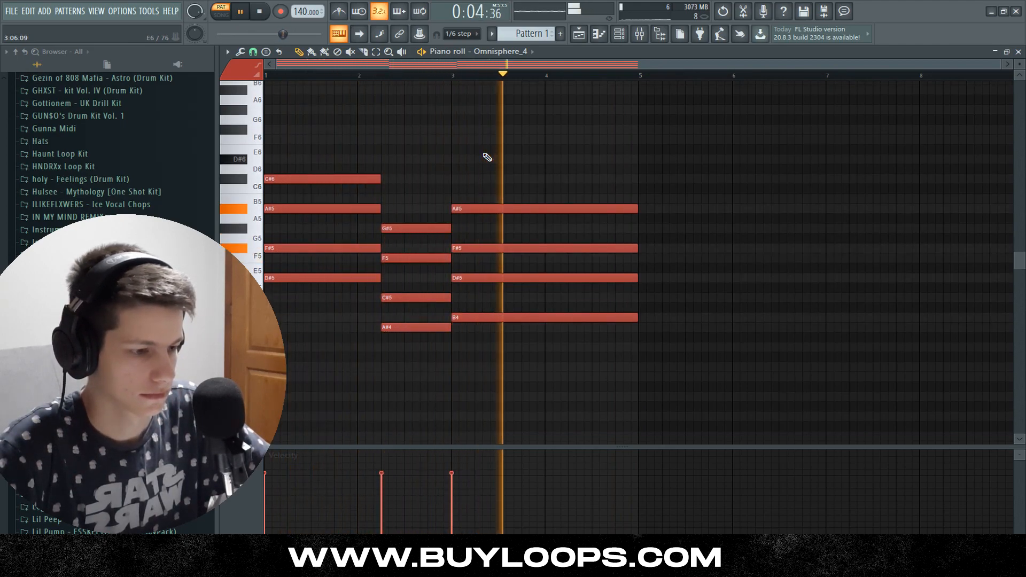
scroll(492, 145, "down", 2)
key("space")
scroll(498, 122, "up", 2)
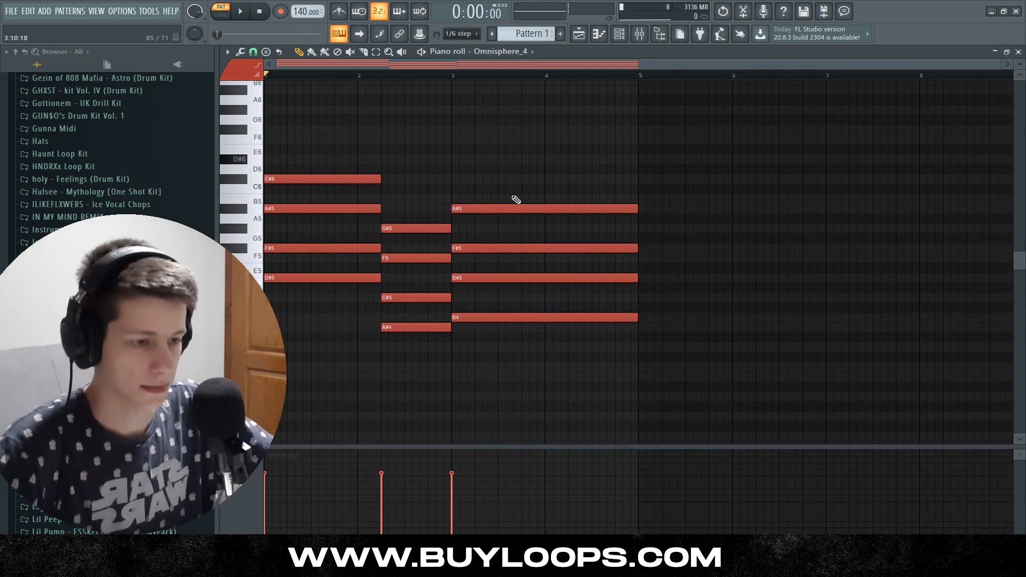
Copy the lowest note of each chord (D#5, A#4 and B4) one octave down
left_click_drag(591, 361, 278, 123)
left_click(507, 157, "ctrl")
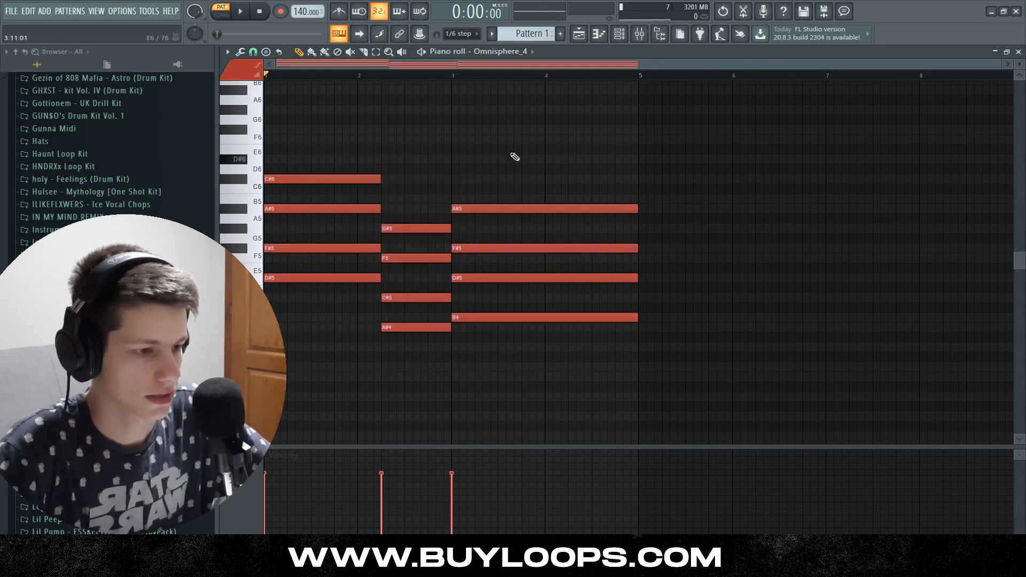
left_click_drag(331, 286, 313, 273)
left_click_drag(402, 342, 395, 324)
left_click_drag(516, 346, 531, 309)
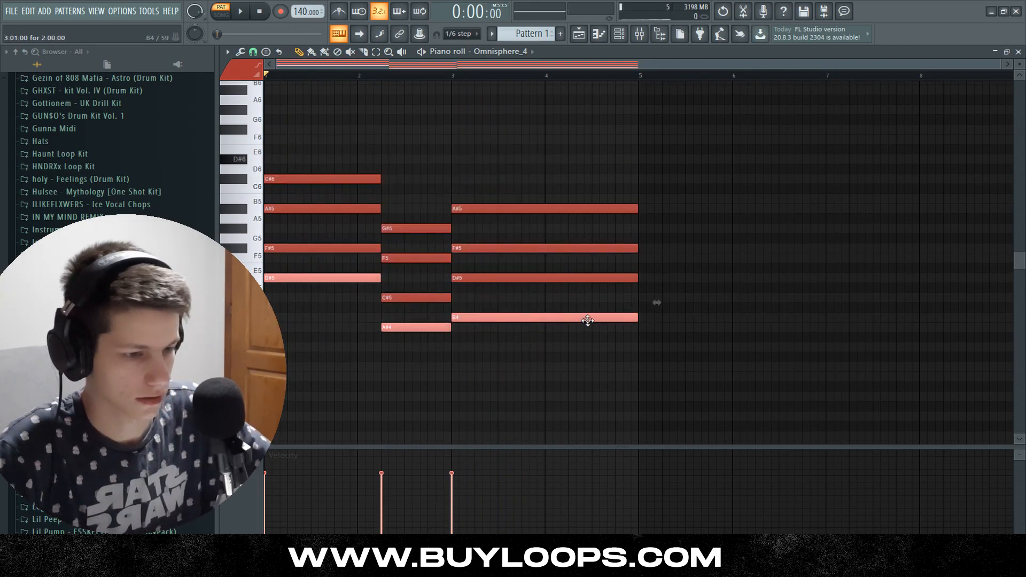
key("ctrl+Down")
scroll(508, 359, "down", 10)
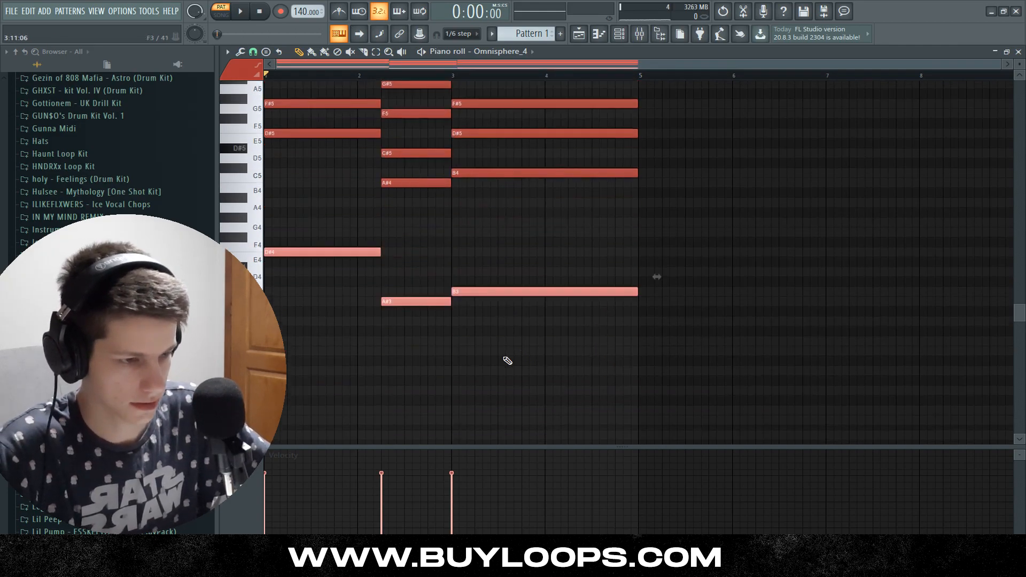
Copy the D#4, A#3 and B3 bass notes down another octave
left_click(331, 247, "shift")
key("ctrl+Down")
scroll(528, 436, "down", 1)
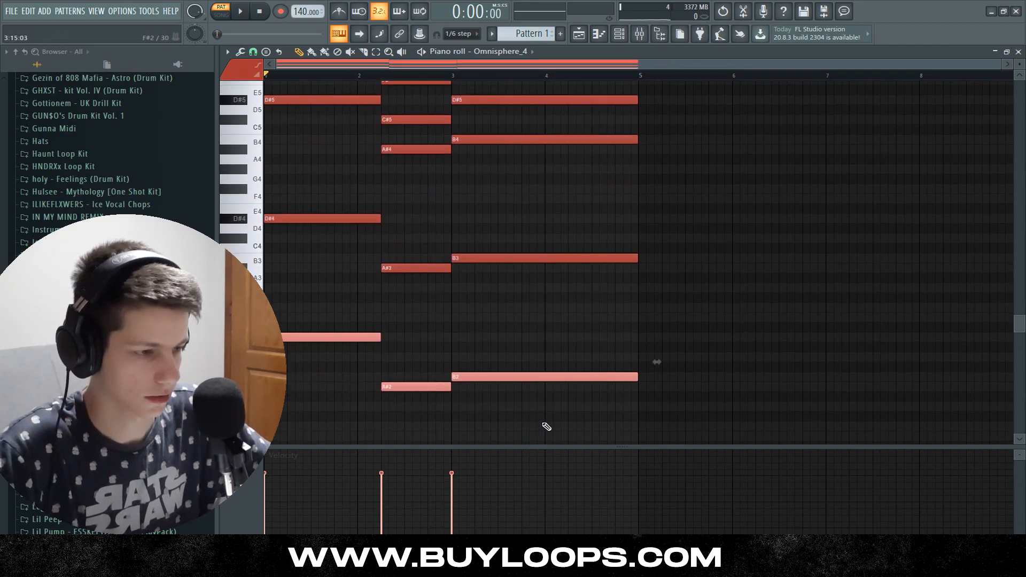
Lower the velocity of both bass-note octaves, and slightly lower the velocity of all notes in the pattern
left_click_drag(576, 431, 252, 196)
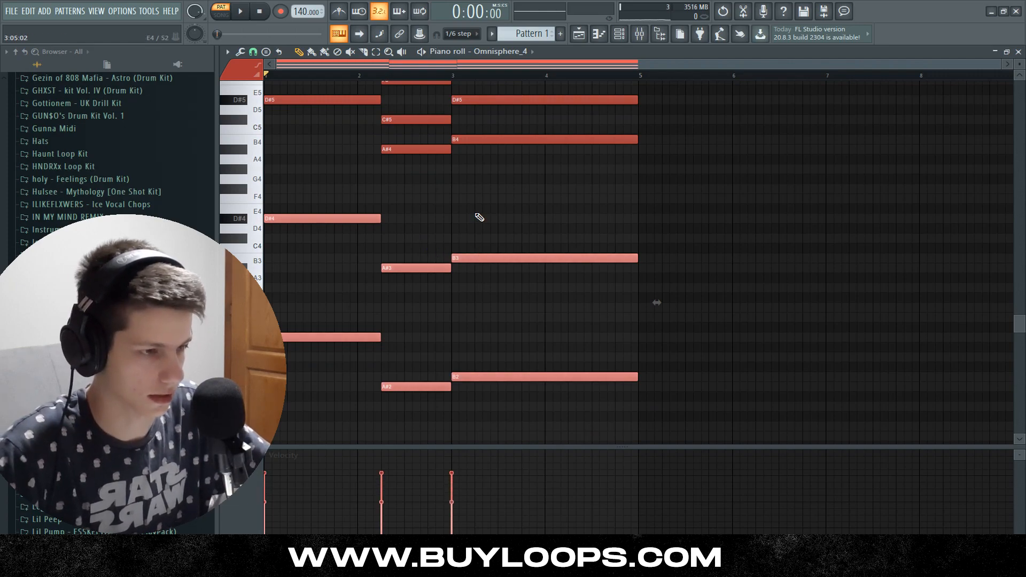
scroll(480, 224, "up", 4)
key("ctrl+a")
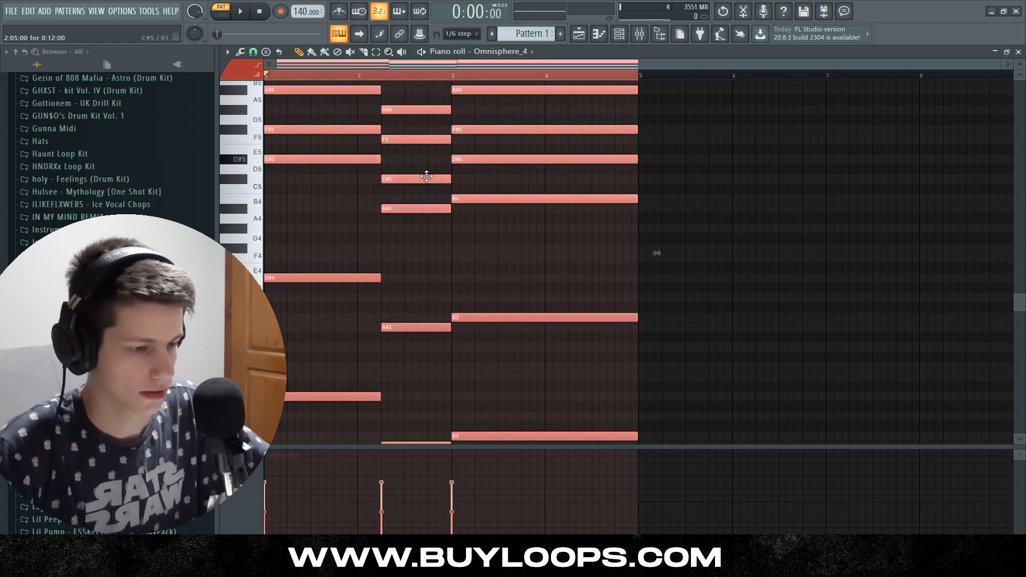
double_click(314, 77)
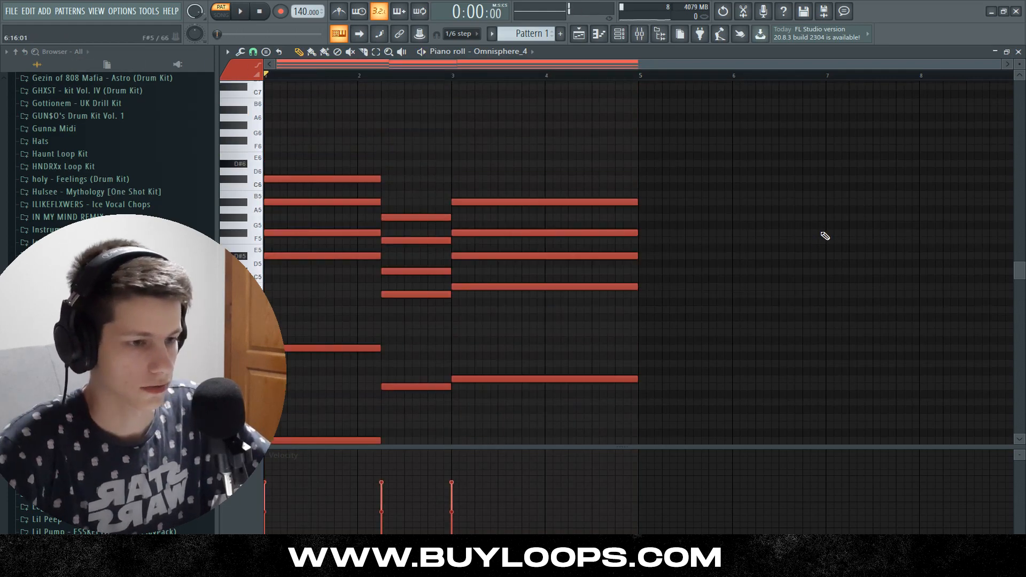
Copy the second-lowest note of each chord (F#5, C#5 and D#5) one octave up
scroll(261, 214, "up", 1)
scroll(247, 228, "up", 3)
left_click(277, 255, "ctrl+shift")
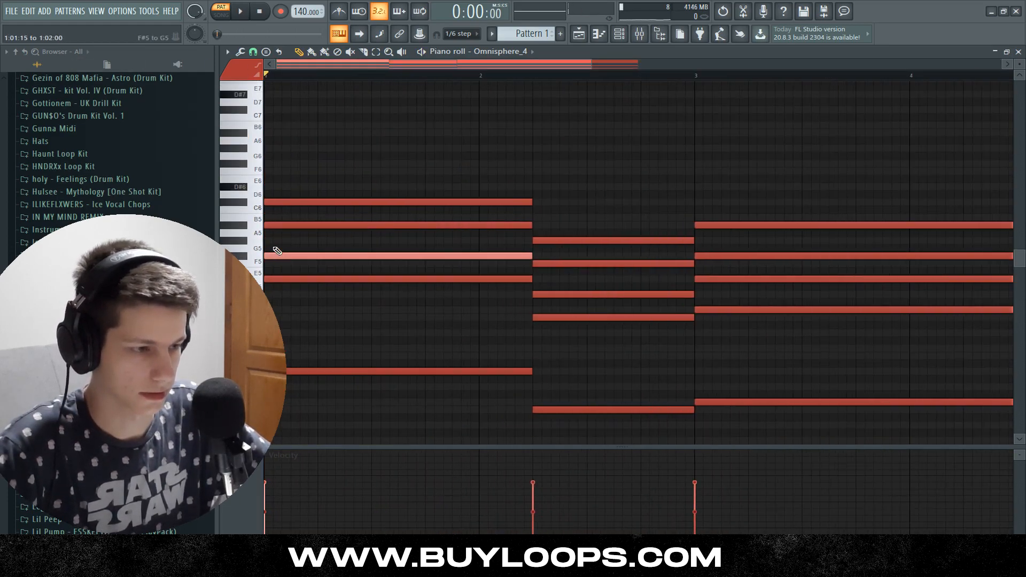
left_click(585, 294, "ctrl+shift")
scroll(694, 309, "down", 2)
left_click(636, 278, "ctrl+shift")
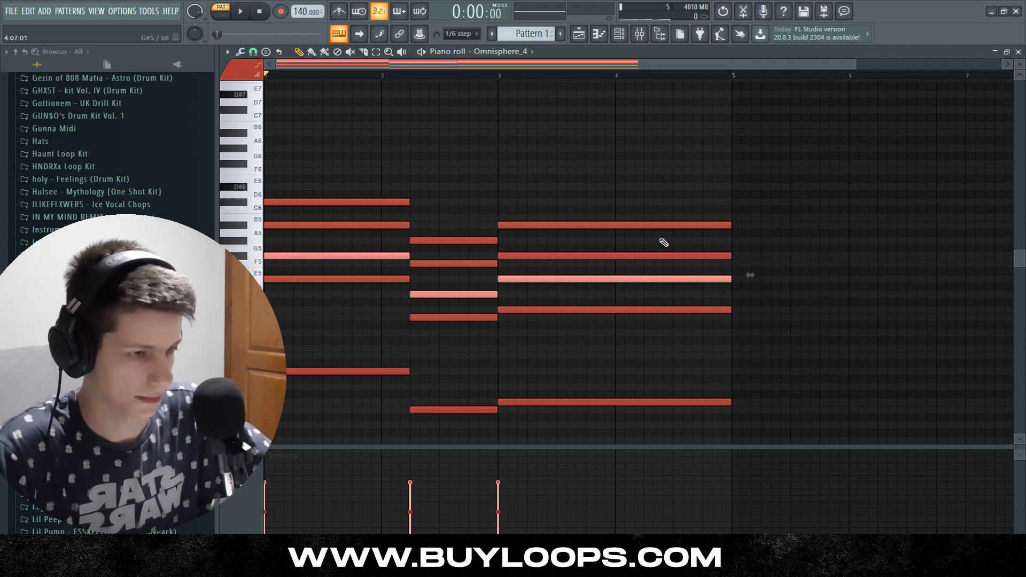
key("ctrl+Up")
left_click(502, 138, "ctrl")
Play back the progression to hear the added upper octave notes
key("space")
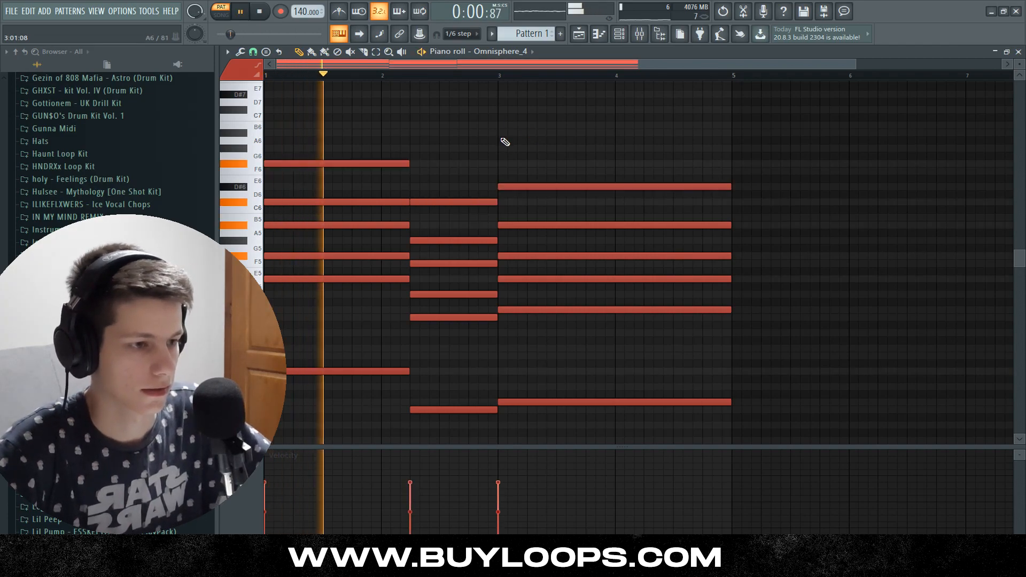
scroll(503, 139, "down", 1)
scroll(536, 128, "down", 1)
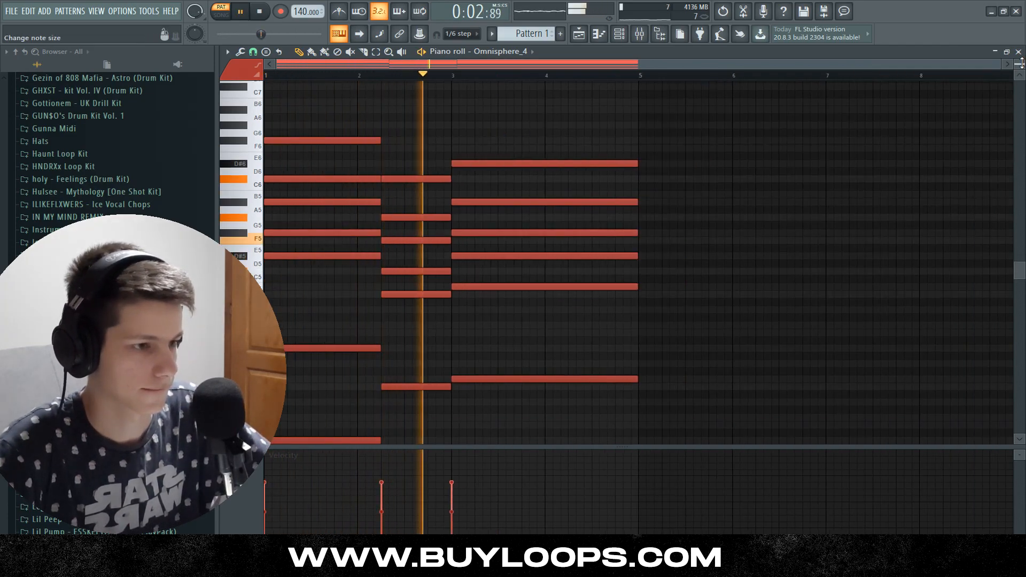
left_click_drag(1021, 66, 1021, 64)
key("space")
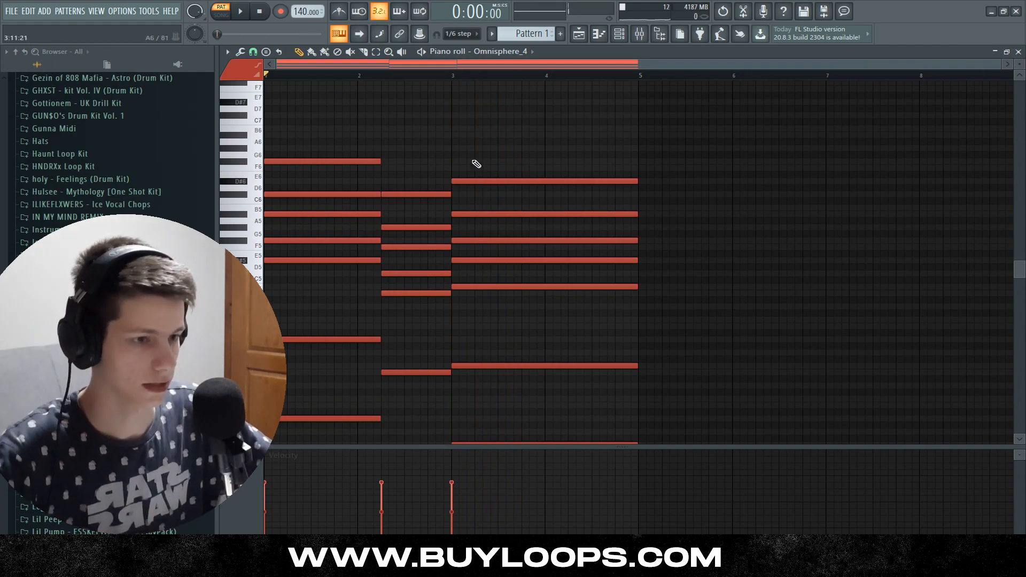
Delay the first chord's F#5 by two steps, start its C#6 at the middle of bar 1, and listen
scroll(347, 64, "up", 5)
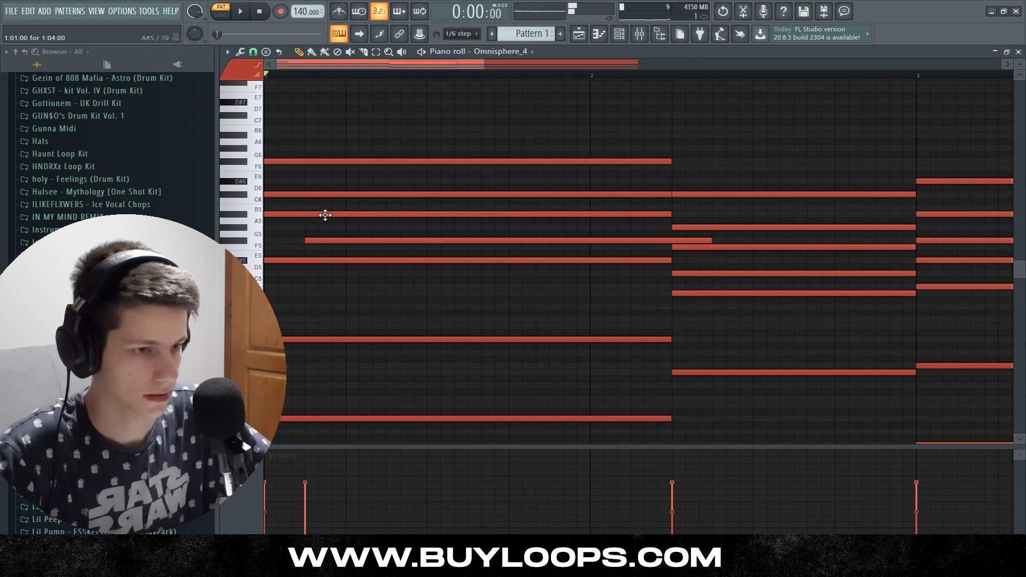
key("space")
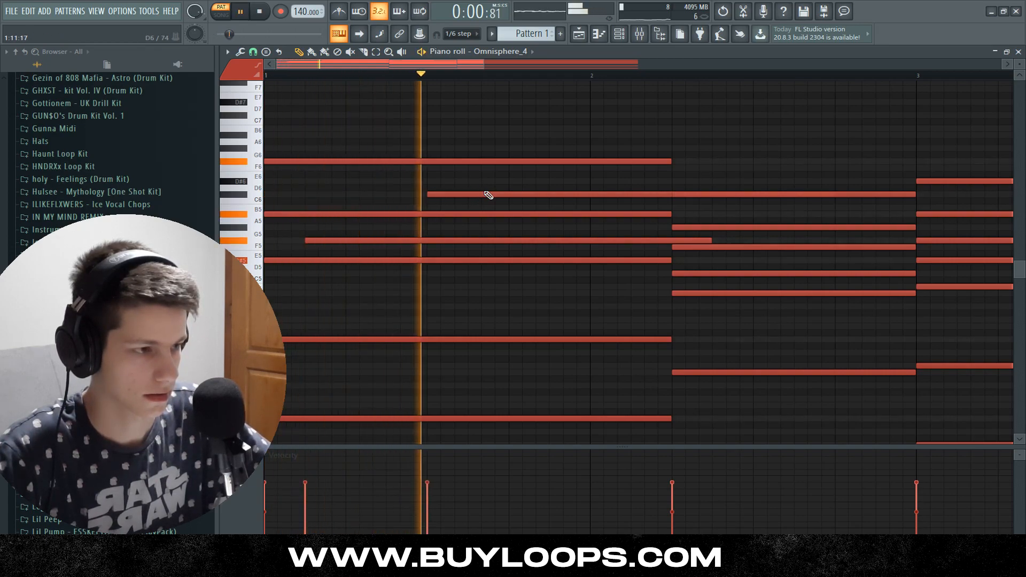
scroll(593, 198, "down", 1)
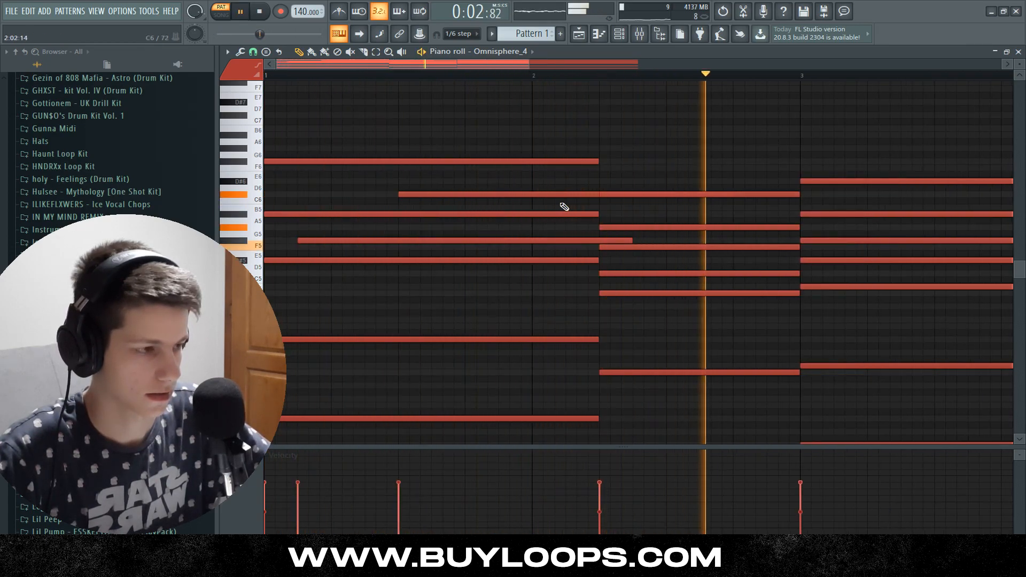
scroll(563, 206, "down", 2)
key("space")
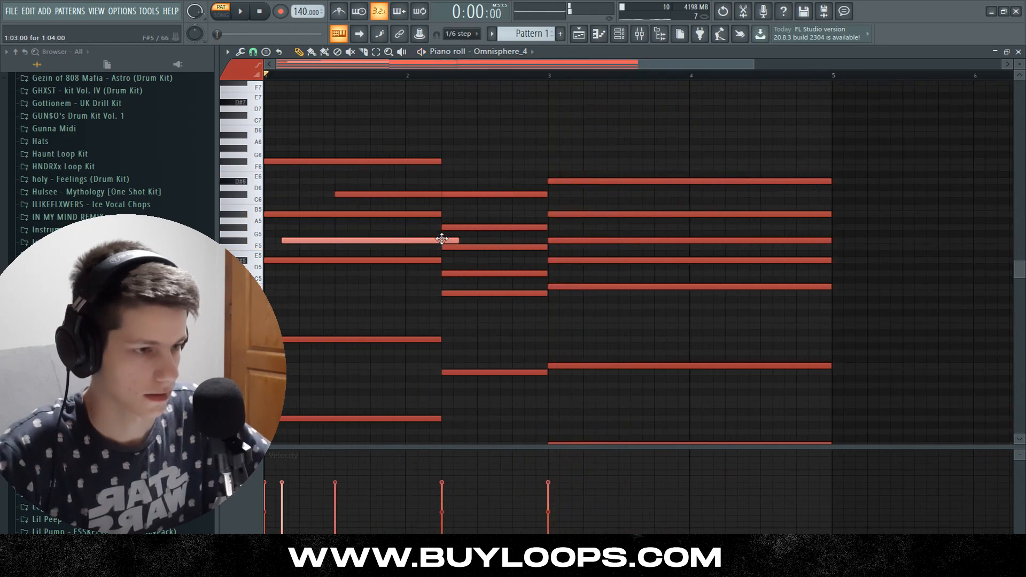
Trim the delayed F#5 so it ends with the first chord, and play the progression
left_click_drag(457, 241, 441, 241)
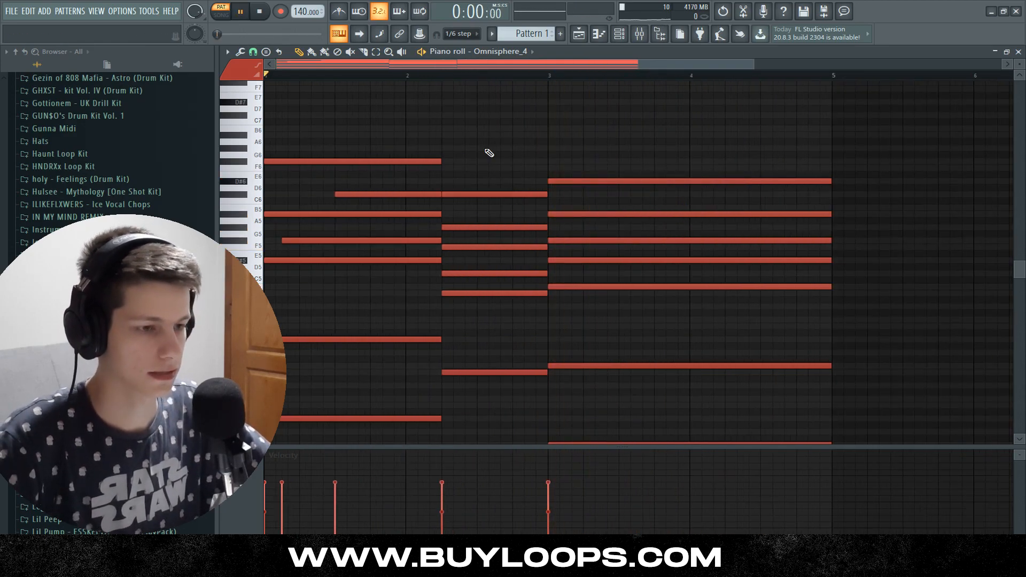
key("space")
scroll(486, 153, "down", 1)
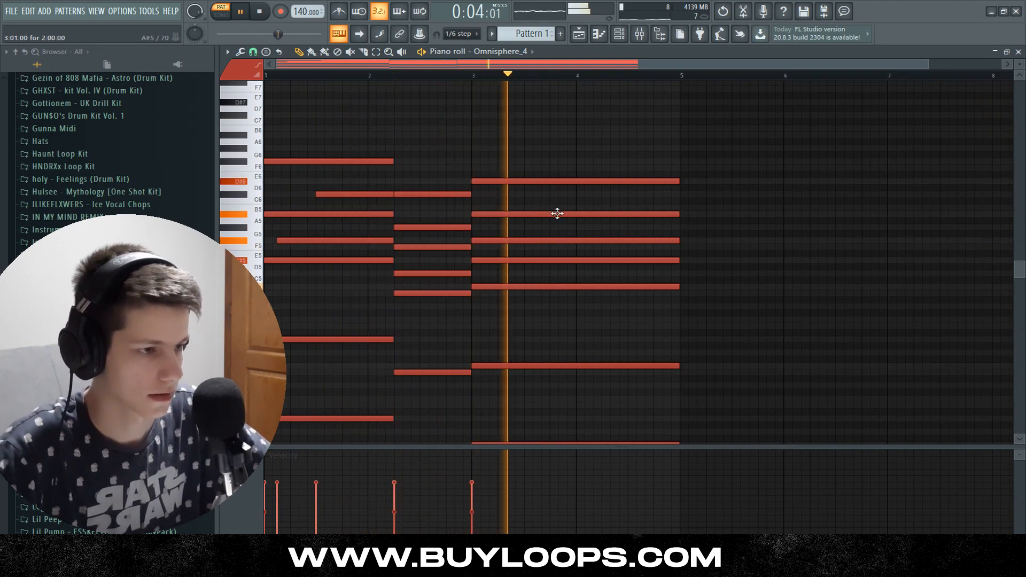
Make the F#5 start together with the first chord again and play the progression
scroll(604, 183, "up", 2)
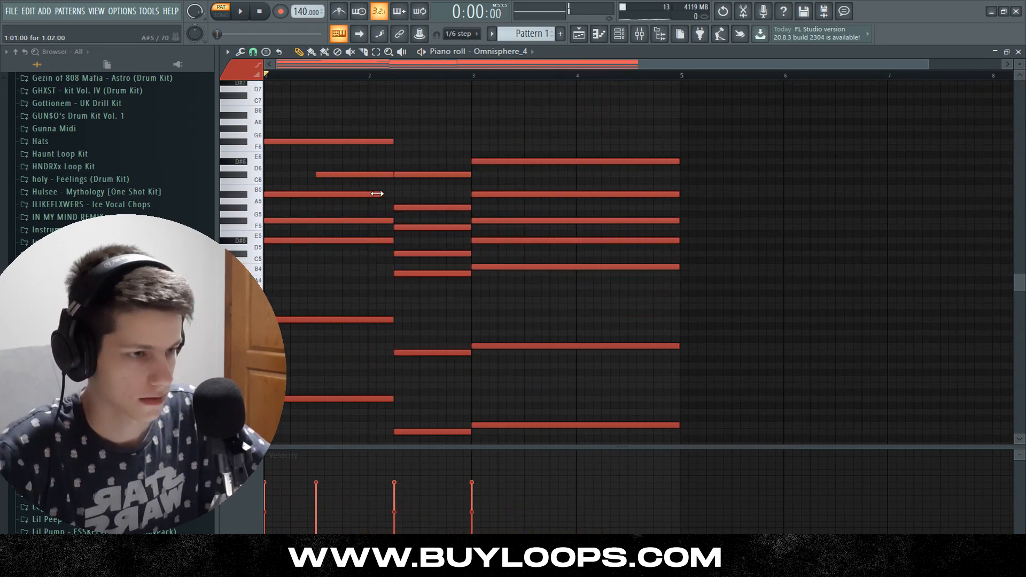
key("space")
scroll(420, 143, "down", 1)
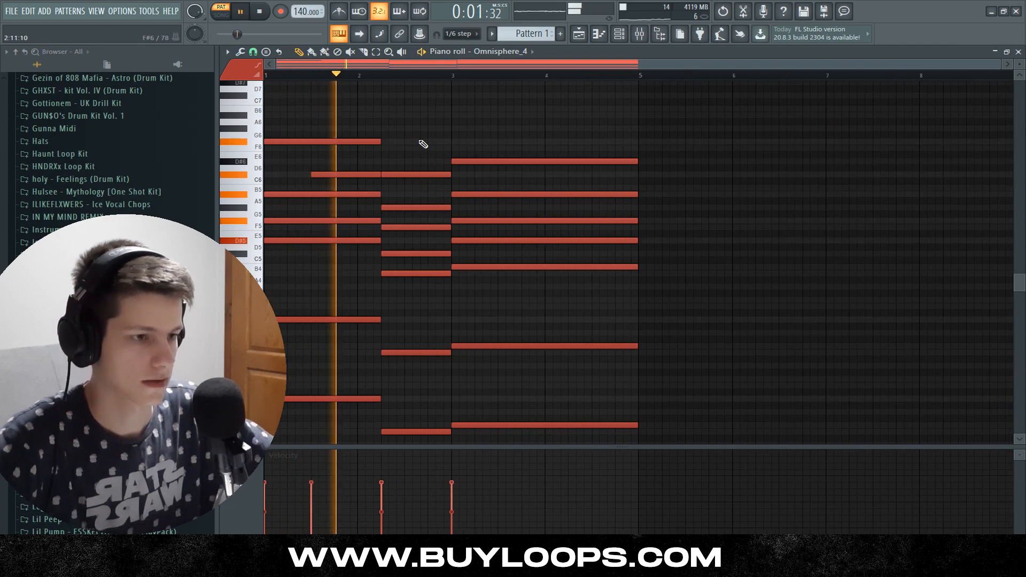
scroll(424, 152, "up", 4)
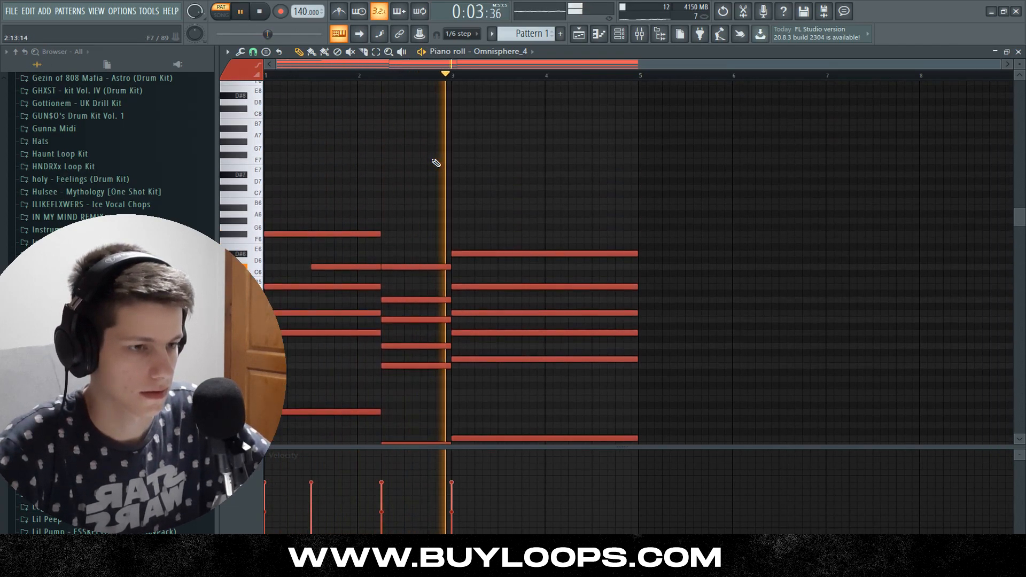
scroll(435, 162, "down", 3)
scroll(600, 247, "down", 2)
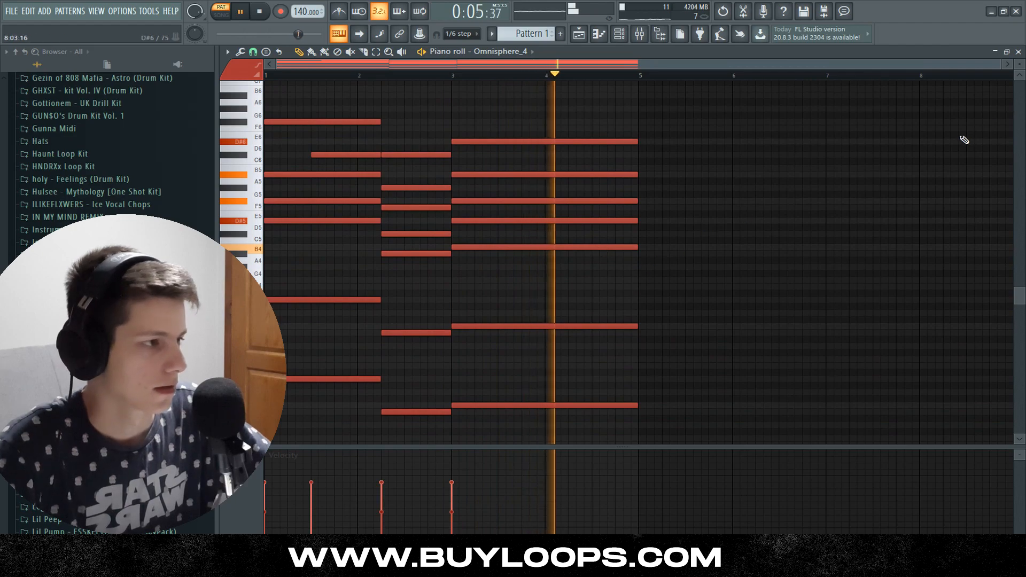
key("space")
Add two consecutive D#7 melody notes and an A#6 right after them above the first chord, and listen
left_click_drag(1020, 67, 1019, 49)
scroll(797, 157, "up", 5)
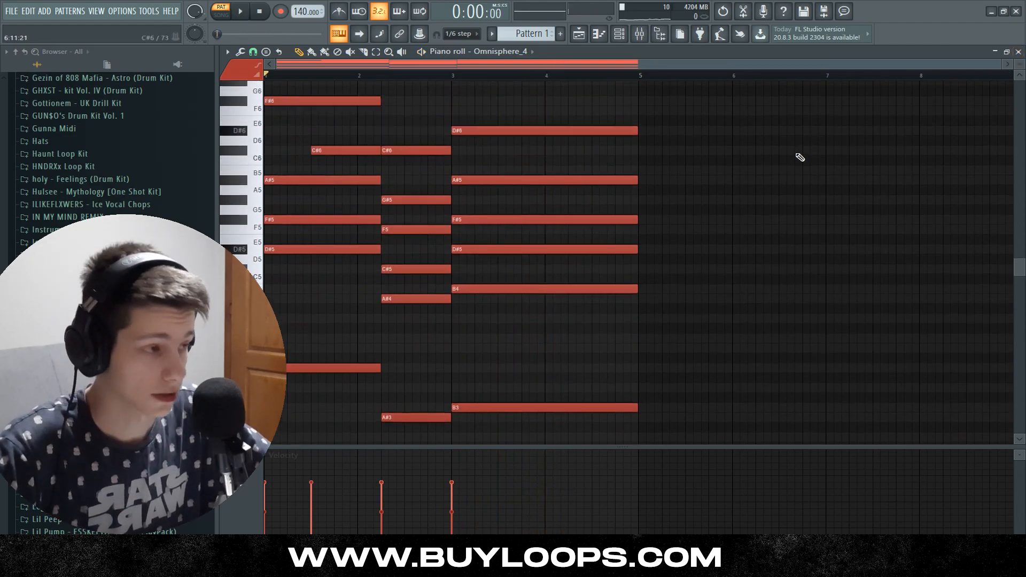
scroll(368, 175, "up", 2)
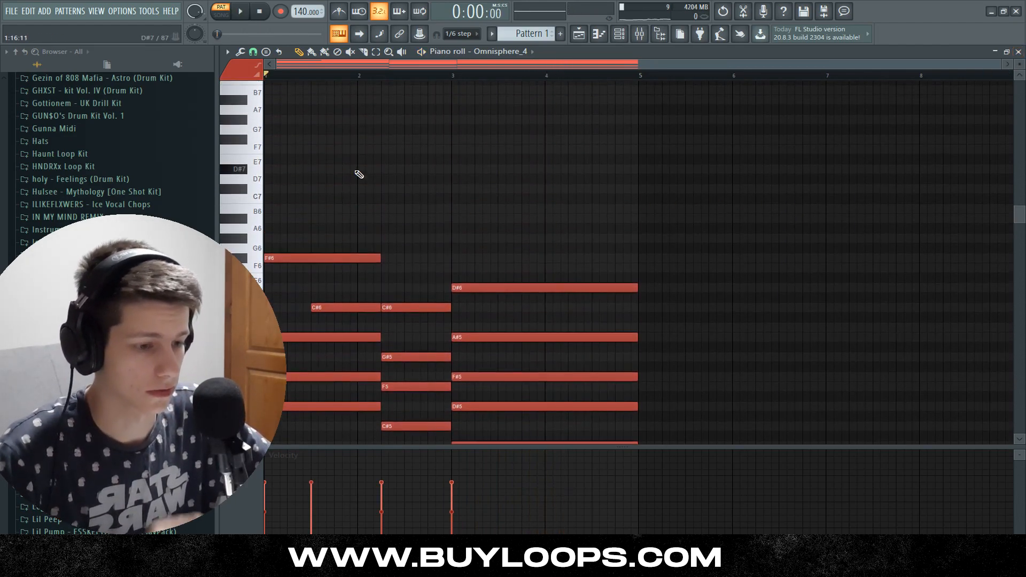
left_click(272, 169)
left_click(313, 169)
key("space")
left_click(335, 189)
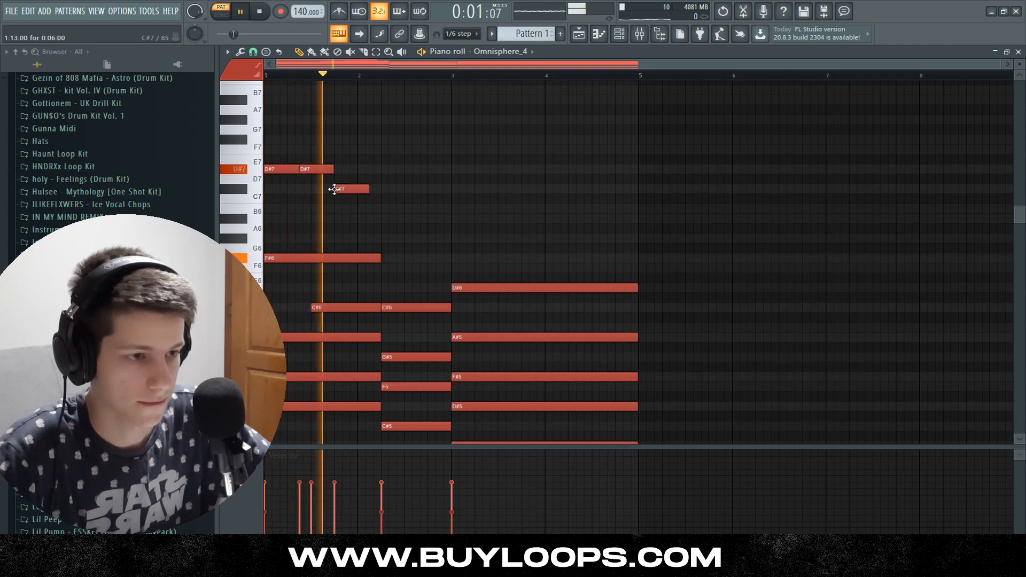
mouse_move(353, 190)
left_mouse_down()
mouse_move(354, 208)
mouse_move(356, 186)
left_mouse_up()
scroll(363, 190, "down", 2)
key("space")
key("space")
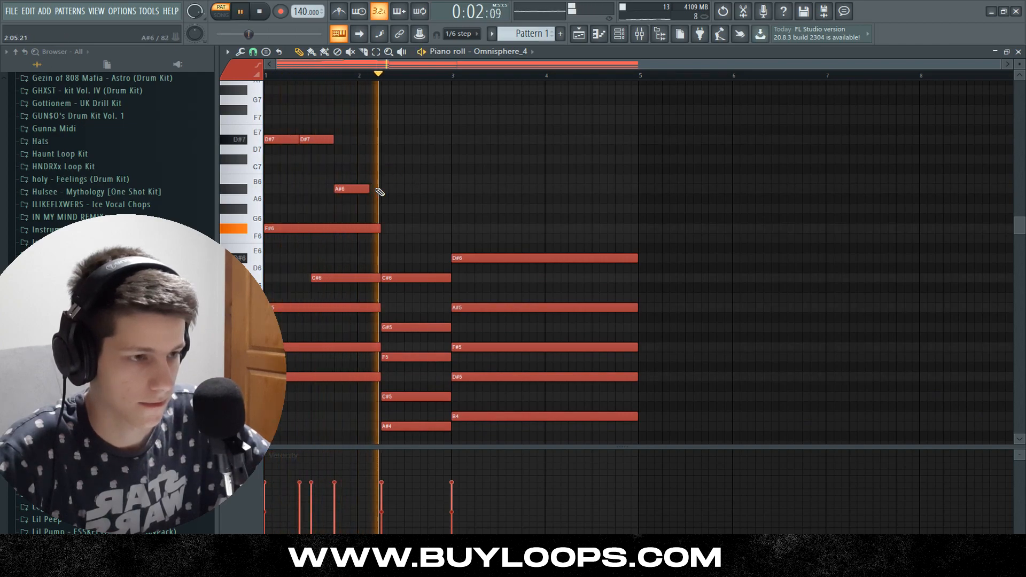
Extend the A#6 melody note to the end of the first chord and replay it
key("space")
left_click_drag(369, 188, 380, 189)
key("space")
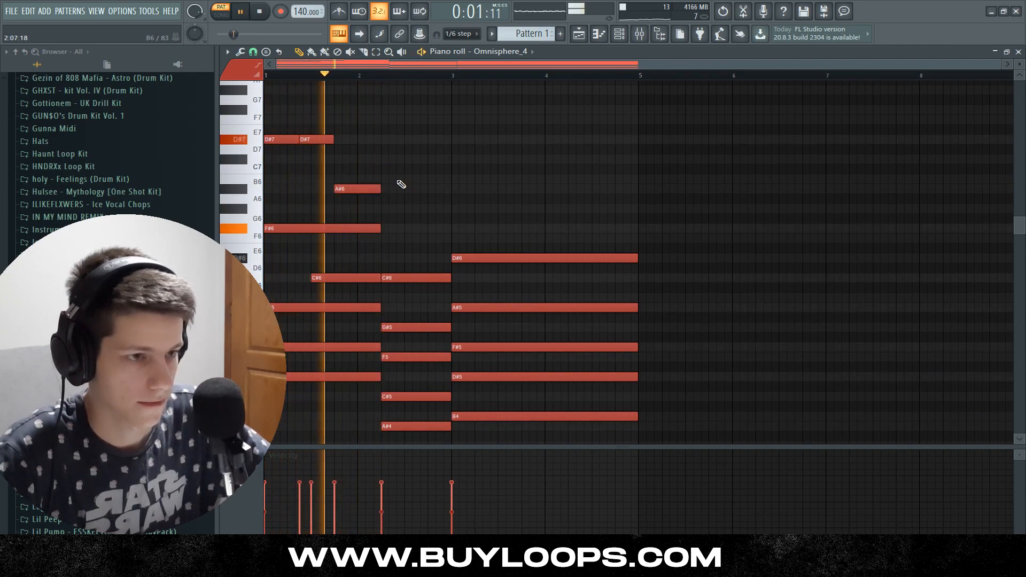
key("space")
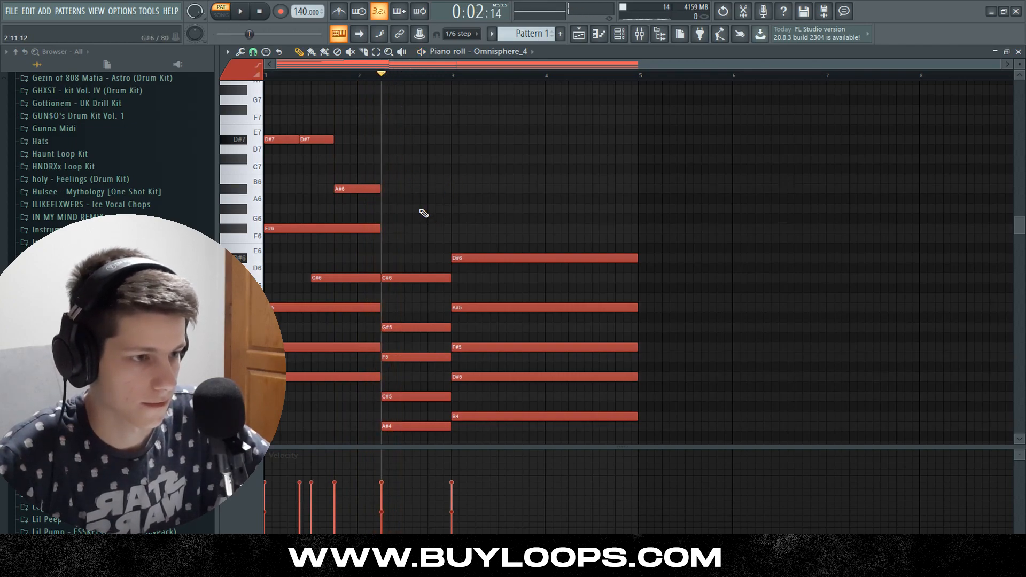
Add a G#6 melody note over the second half of the second chord
key("space")
left_click(418, 208)
key("space")
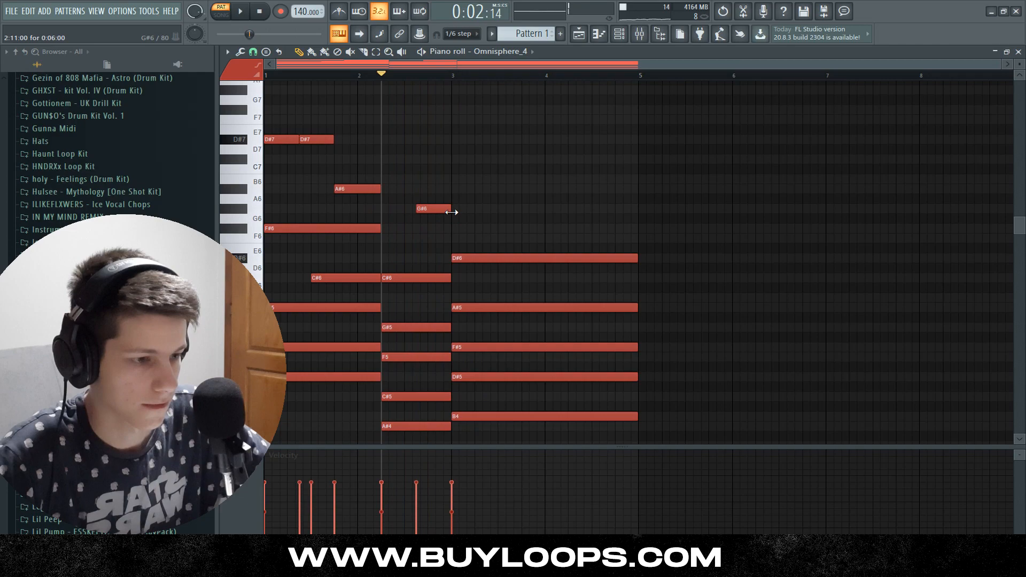
Add an A#6 melody note just after the start of bar 3 and play the passage
key("space")
left_click(456, 179)
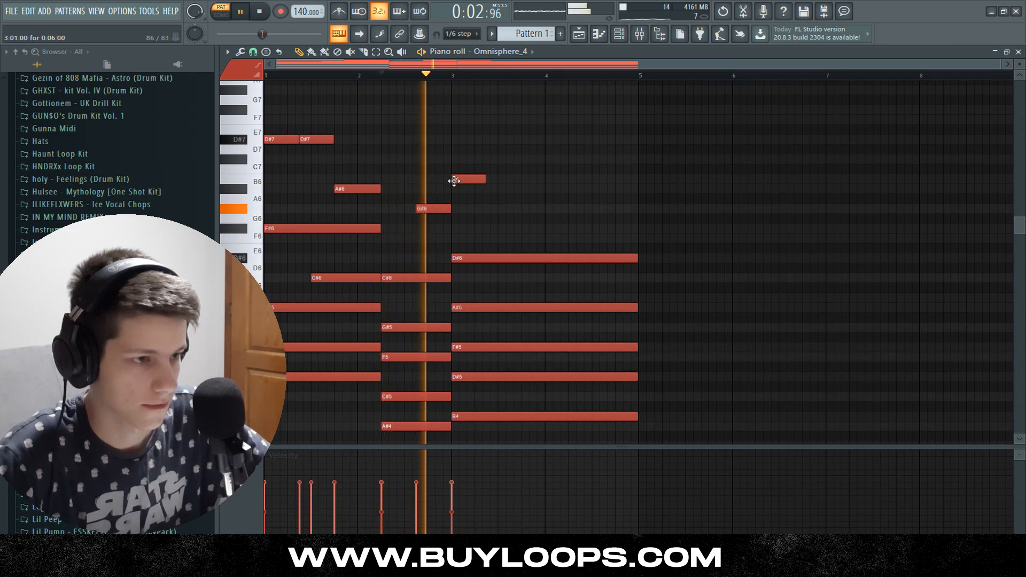
key("space")
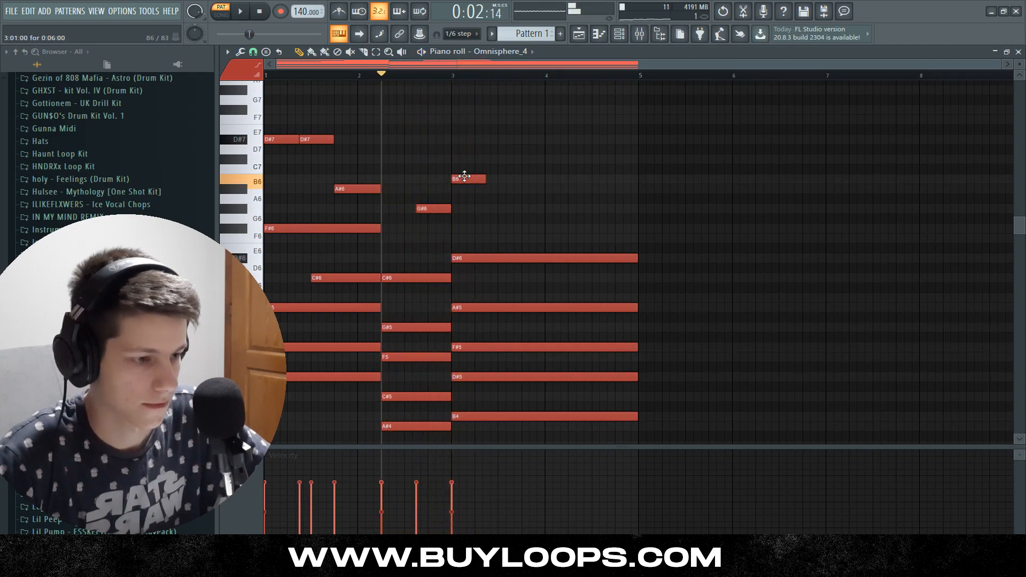
left_click_drag(465, 177, 464, 191)
key("space")
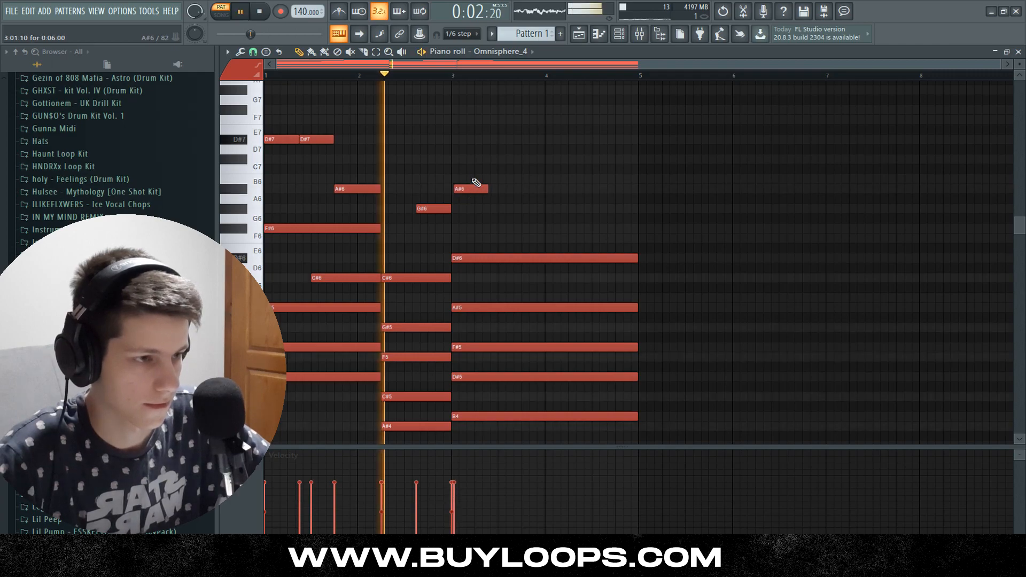
Lengthen the bar 3 A#6 to the pattern's end, slightly delay the first A#6, precede it with a short A6 grace note, and listen
key("space")
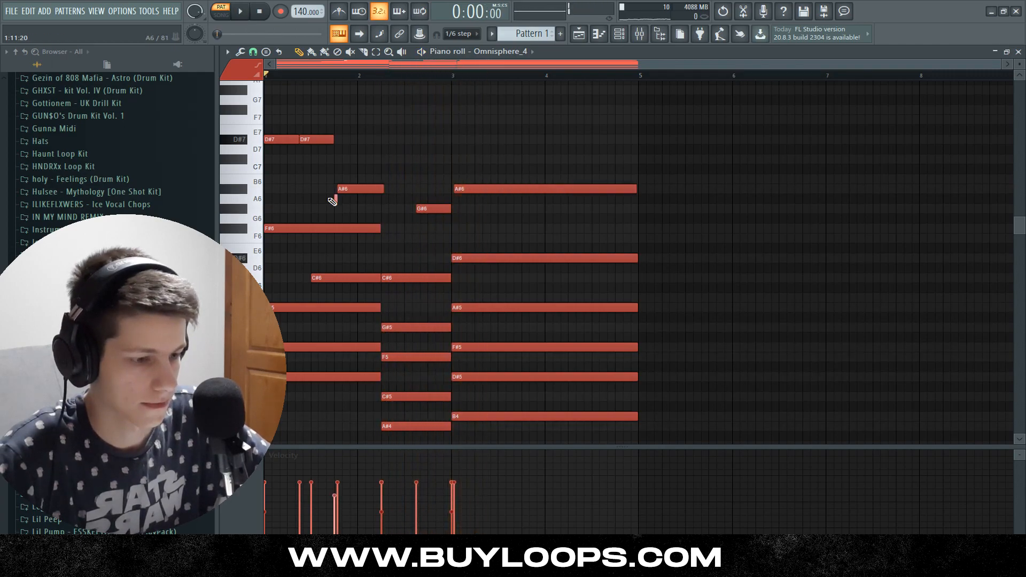
key("space")
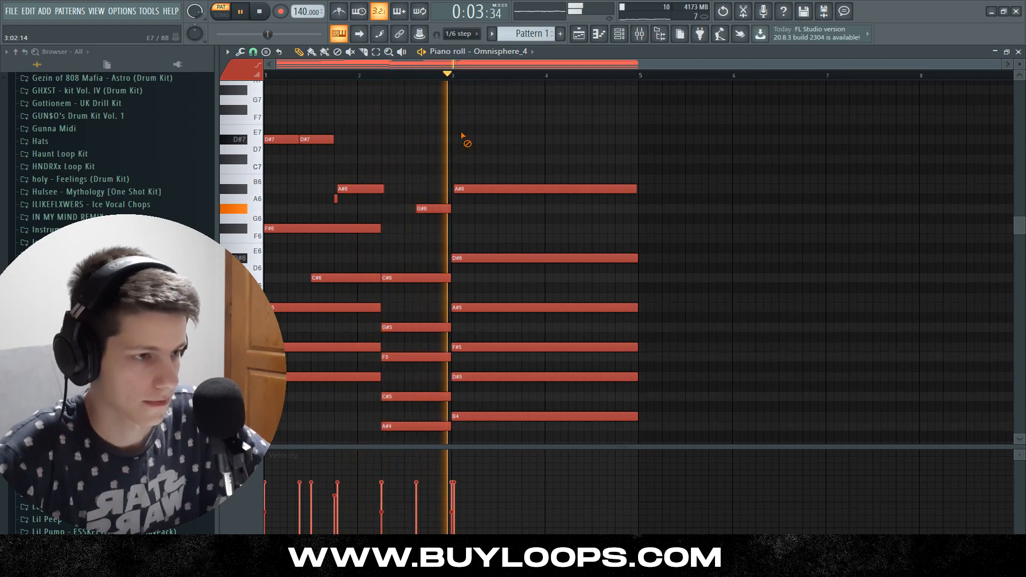
scroll(649, 258, "up", 3)
key("space")
End the long A#6 melody note mid-bar 4, split the third chord's A#5 at the same point, and play from bar 3
left_click_drag(636, 248, 590, 248)
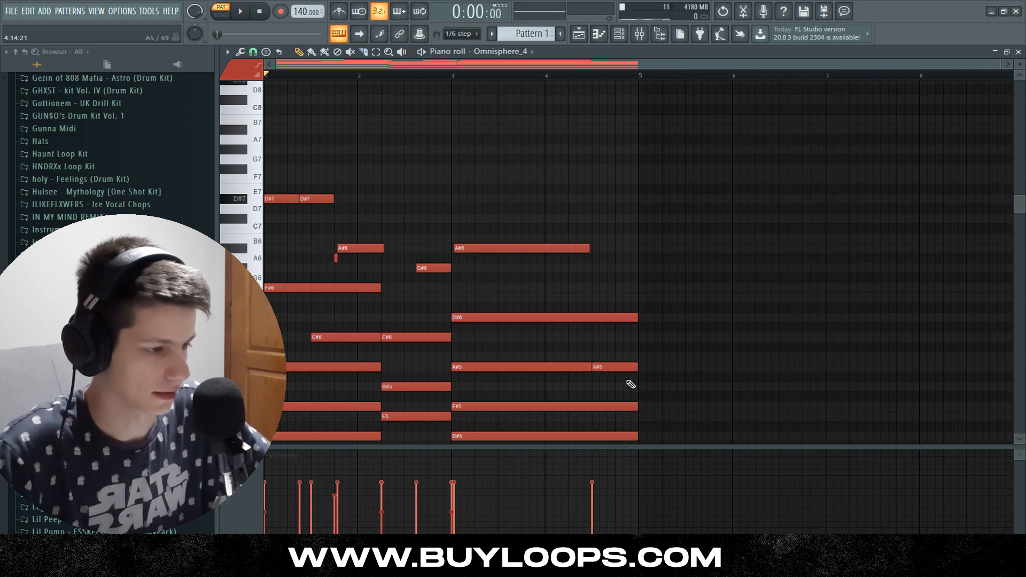
scroll(636, 353, "down", 3)
left_click(453, 75)
key("space")
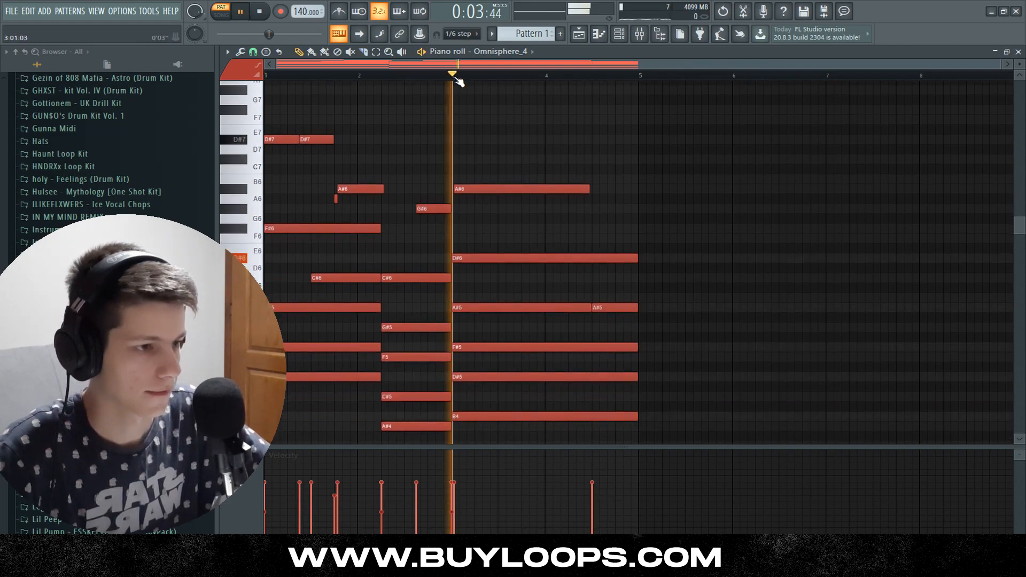
scroll(636, 206, "up", 3)
scroll(623, 238, "up", 4, "ctrl")
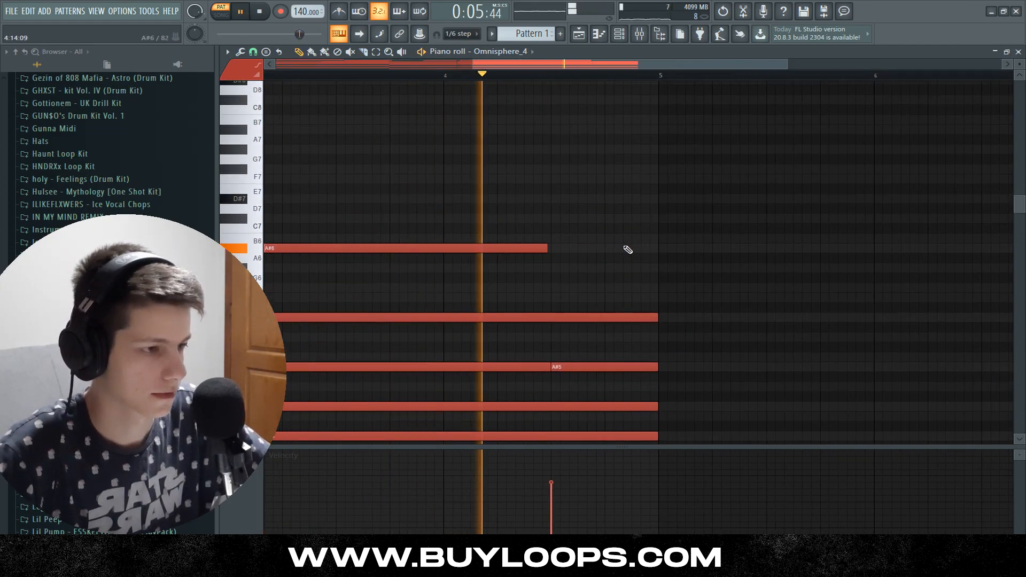
key("space")
Try long F6 and F#6 melody notes near the end of bar 4 and listen to them
left_click(580, 248)
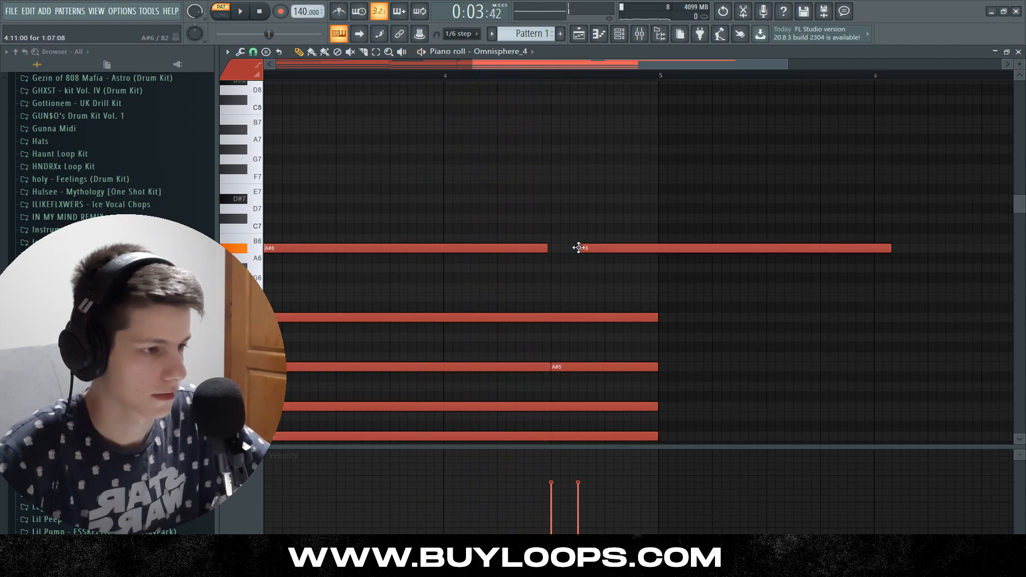
left_click_drag(598, 256, 600, 303)
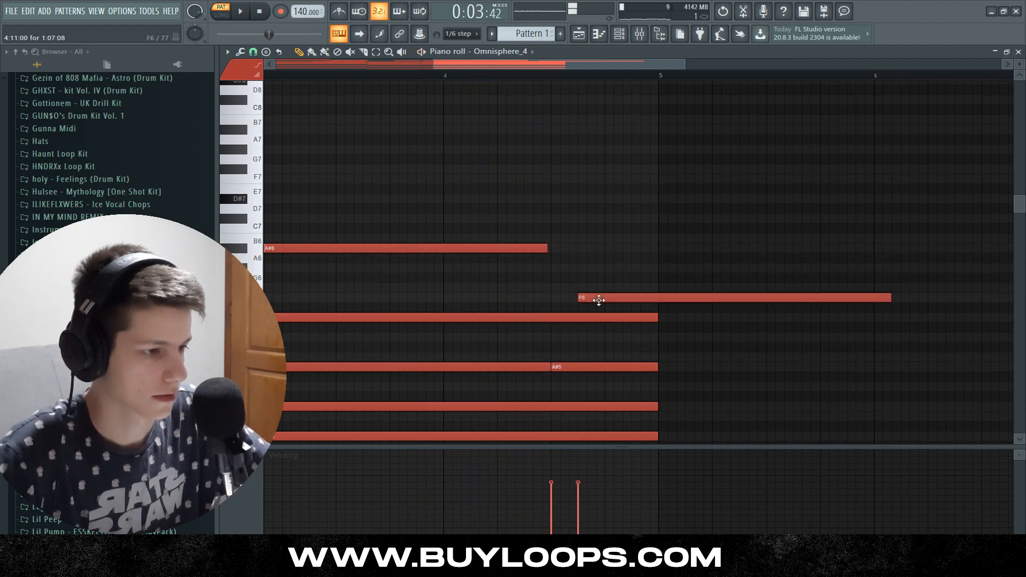
left_click(607, 287)
key("space")
scroll(620, 264, "down", 2)
scroll(619, 265, "down", 2)
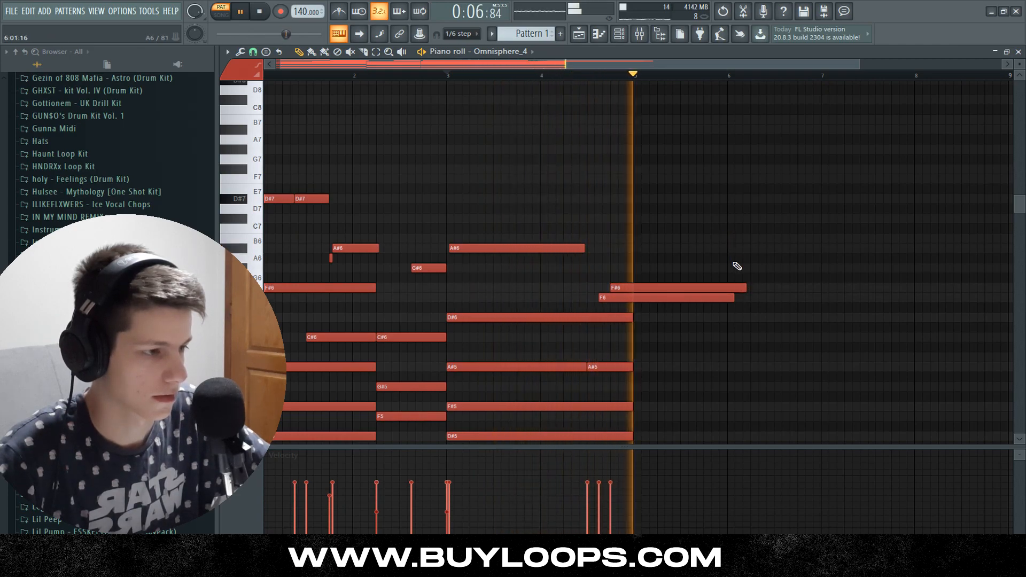
Remove the trial F6 and F#6 notes and split the third chord's D#6 late in bar 4, ending both parts within the pattern
key("space")
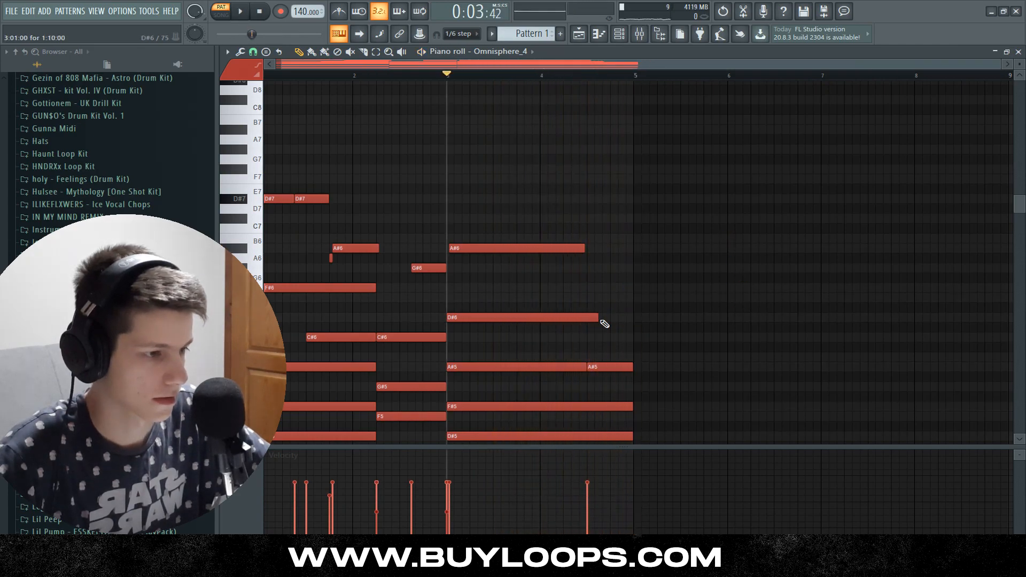
left_click(606, 318)
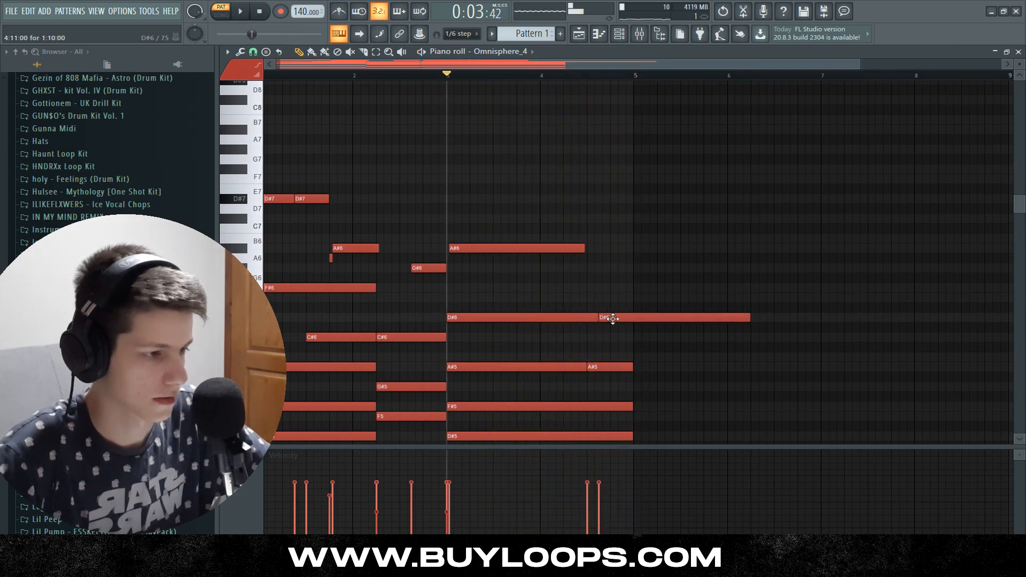
key("space")
left_click_drag(749, 318, 633, 317)
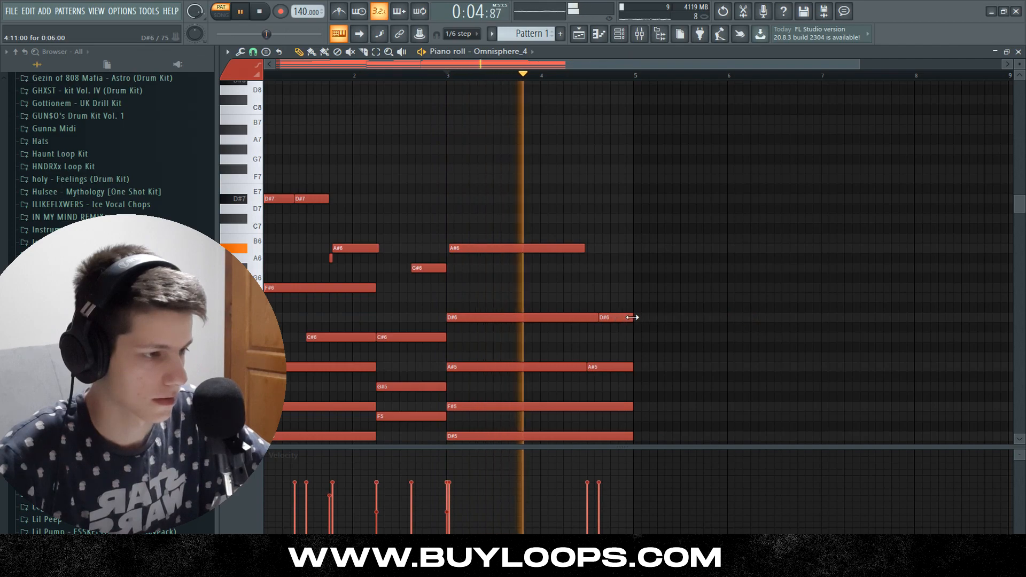
Add a short F#6 melody note running to the end of bar 4 and play the pattern from the start
left_click(614, 289)
key("space")
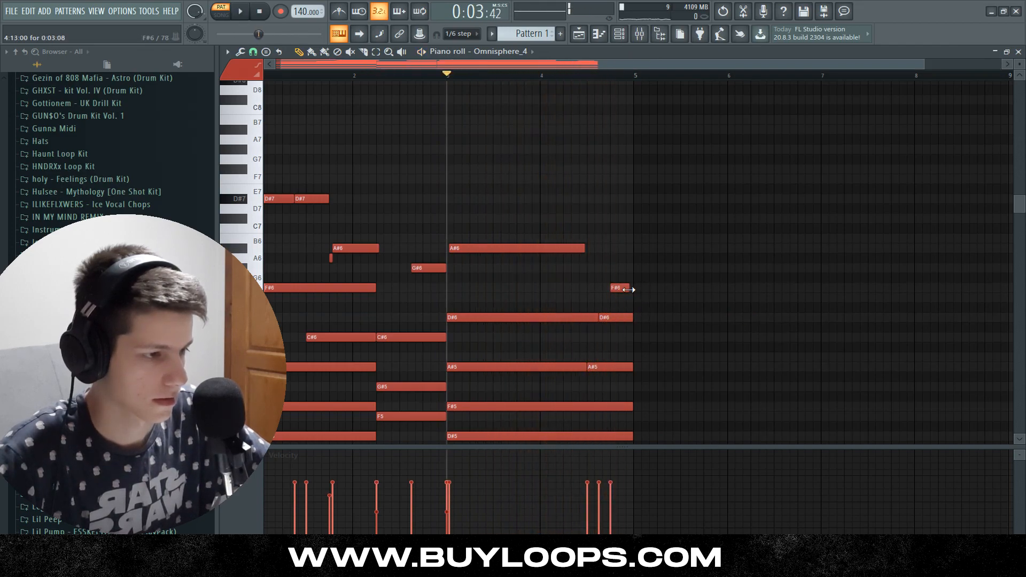
left_click_drag(628, 289, 633, 289)
scroll(639, 270, "down", 3)
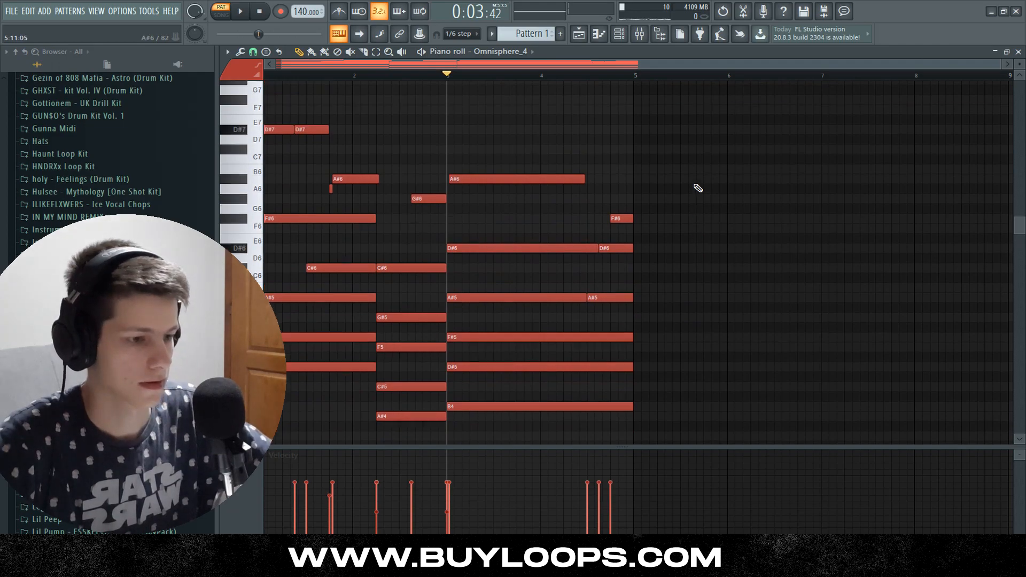
left_click(266, 76)
key("space")
key("space")
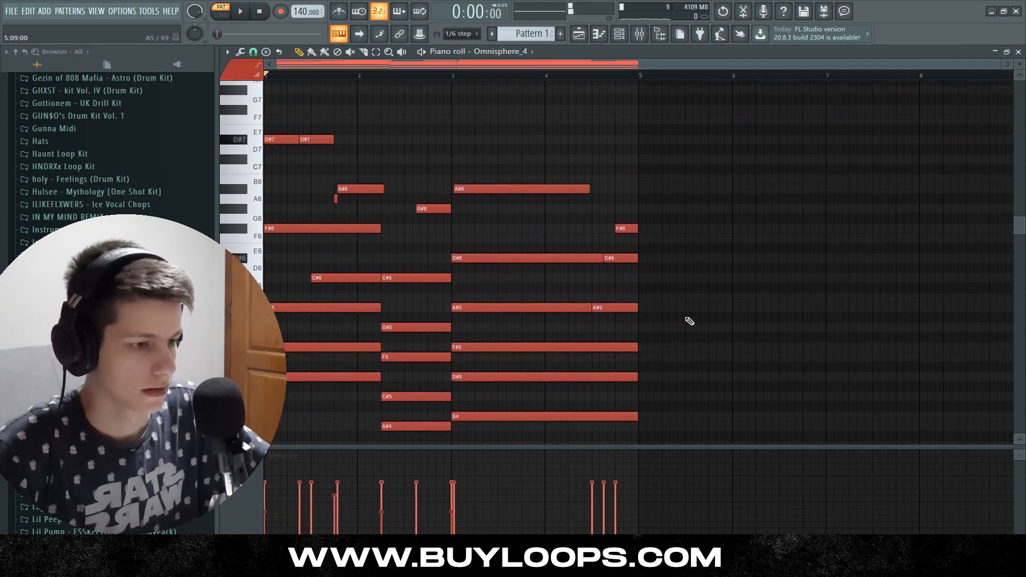
Select the upper notes from F#6 upward and slightly lower their velocity
scroll(690, 320, "down", 6)
scroll(1021, 60, "down", 1)
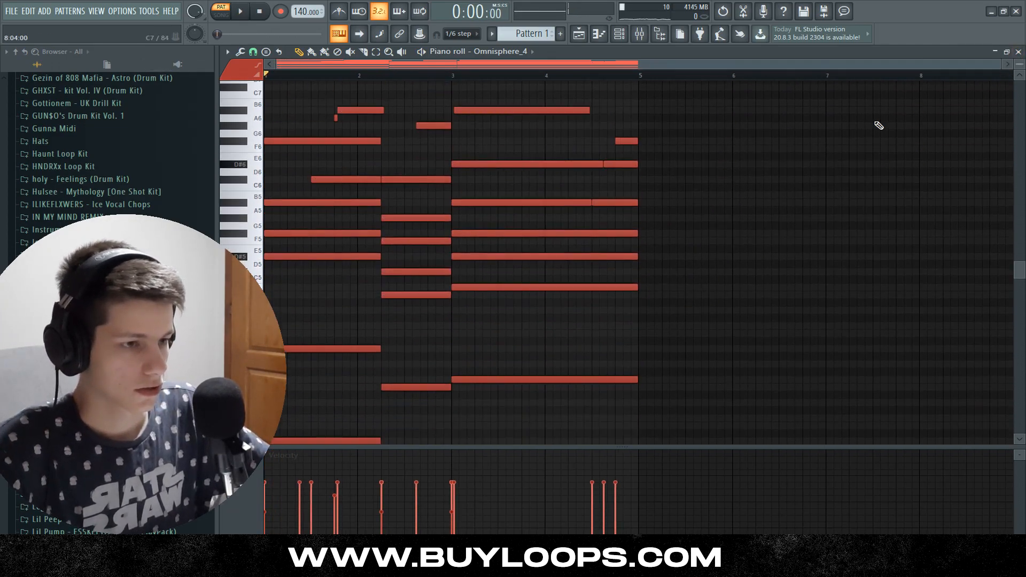
scroll(600, 244, "up", 5)
left_click_drag(650, 268, 216, 135)
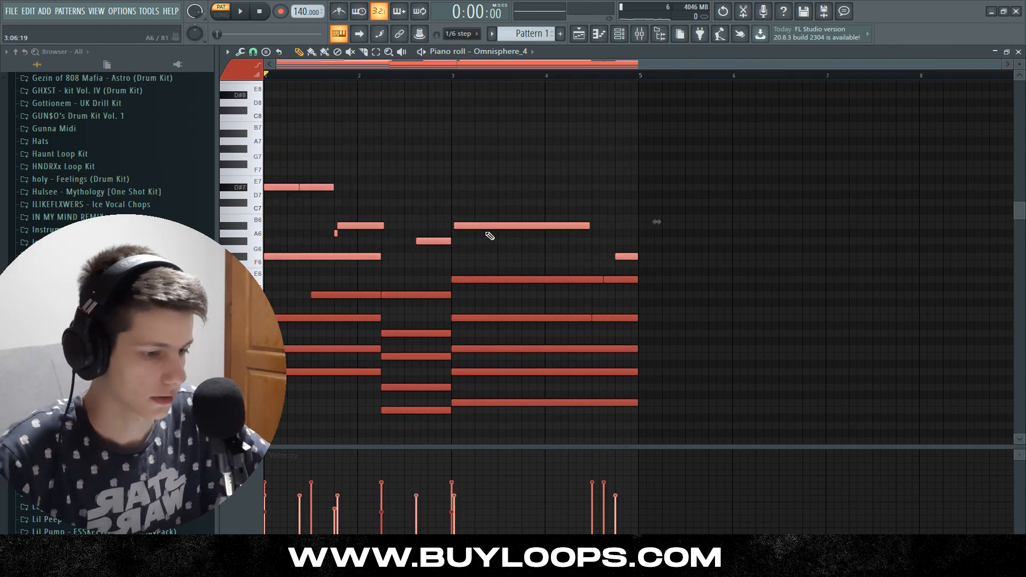
Randomize the velocity of all chord and melody notes above the bass, with Bipolar off, and listen to the result
scroll(524, 243, "down", 3)
left_click_drag(663, 359, 259, 91)
scroll(504, 244, "down", 4)
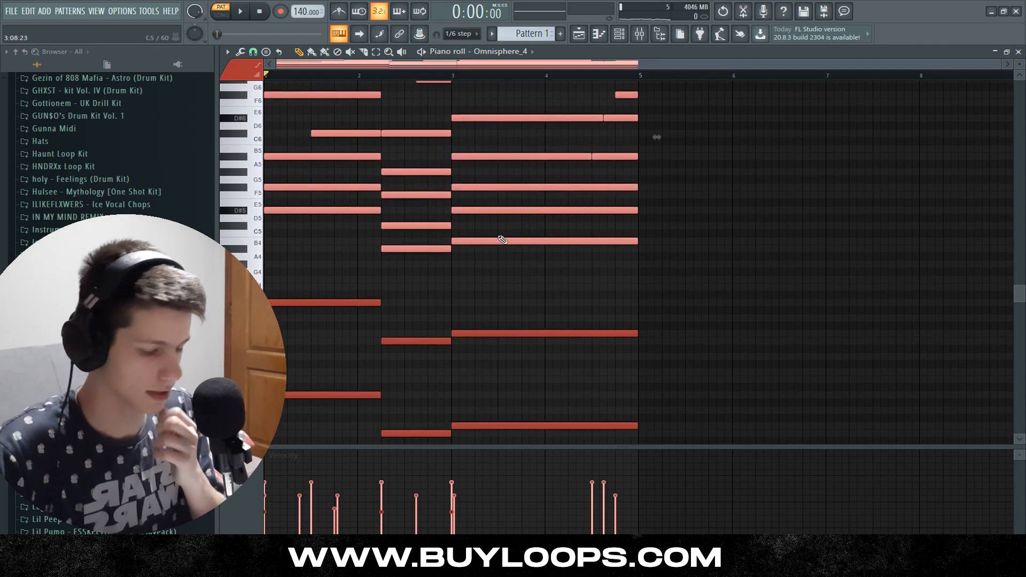
key("alt+r")
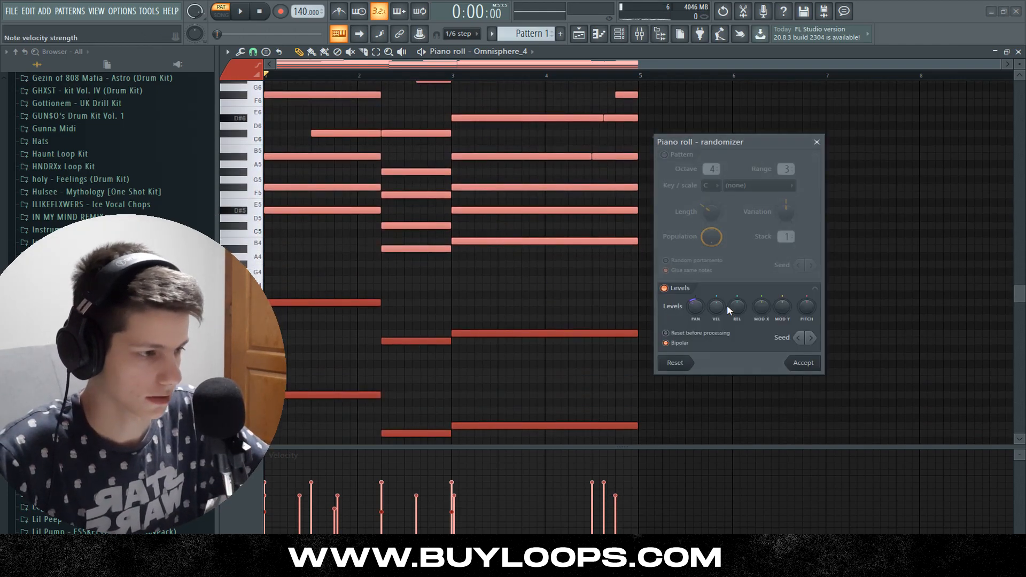
left_click_drag(727, 307, 728, 321)
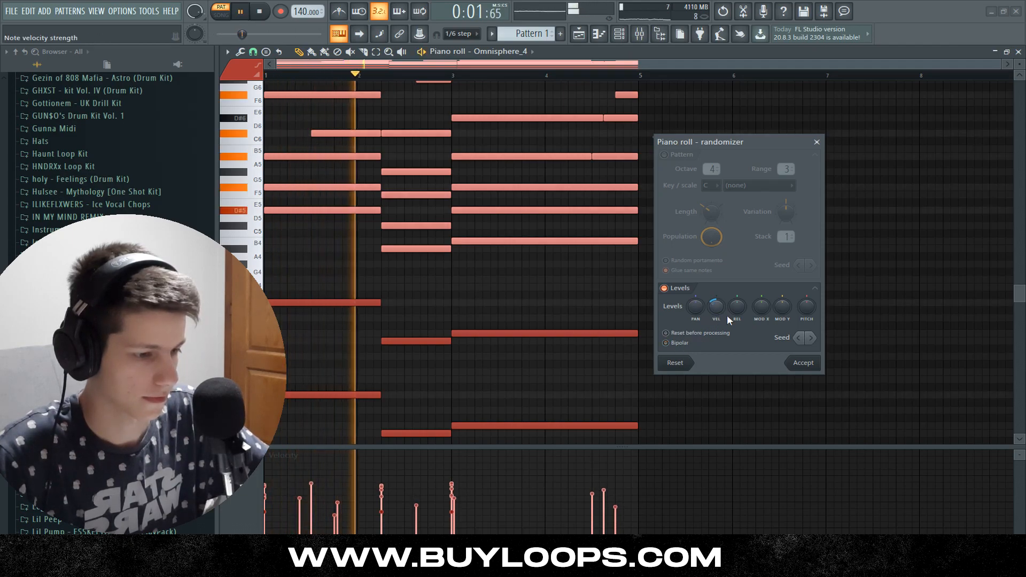
left_click(803, 363)
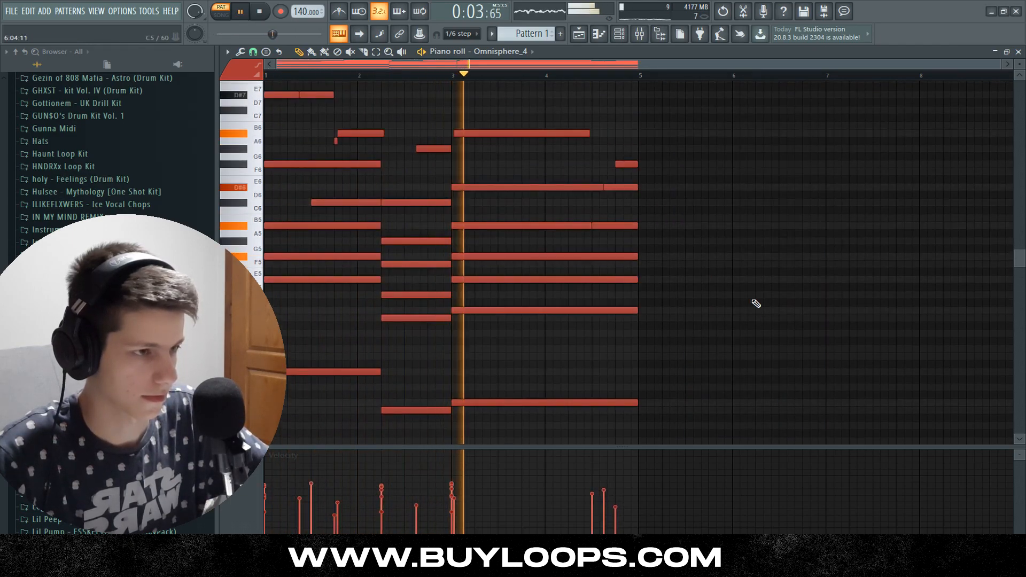
scroll(705, 151, "up", 2)
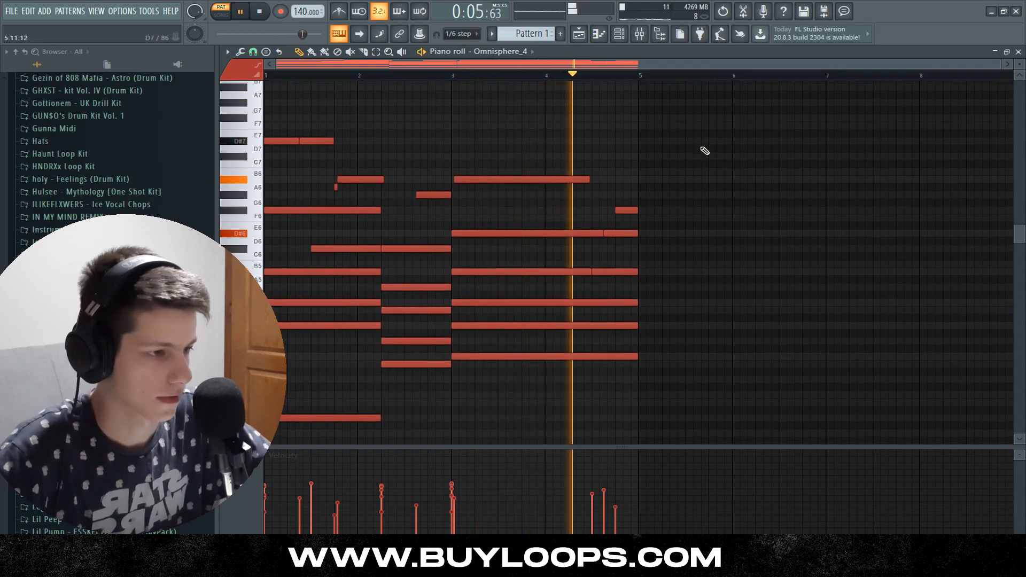
key("space")
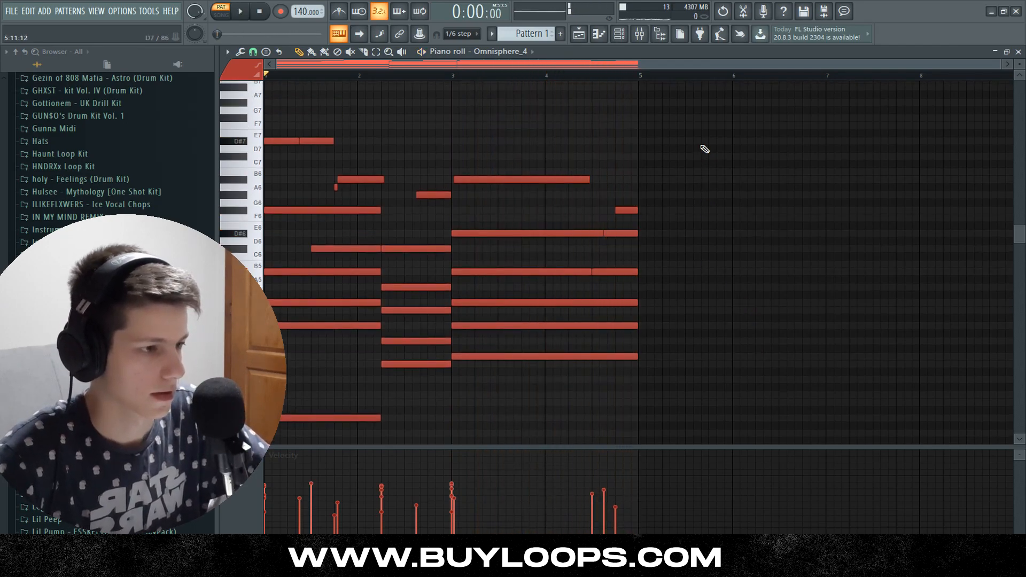
Duplicate the four-bar pattern into bars 5 to 8 and play it
key("ctrl+b")
scroll(761, 241, "down", 5)
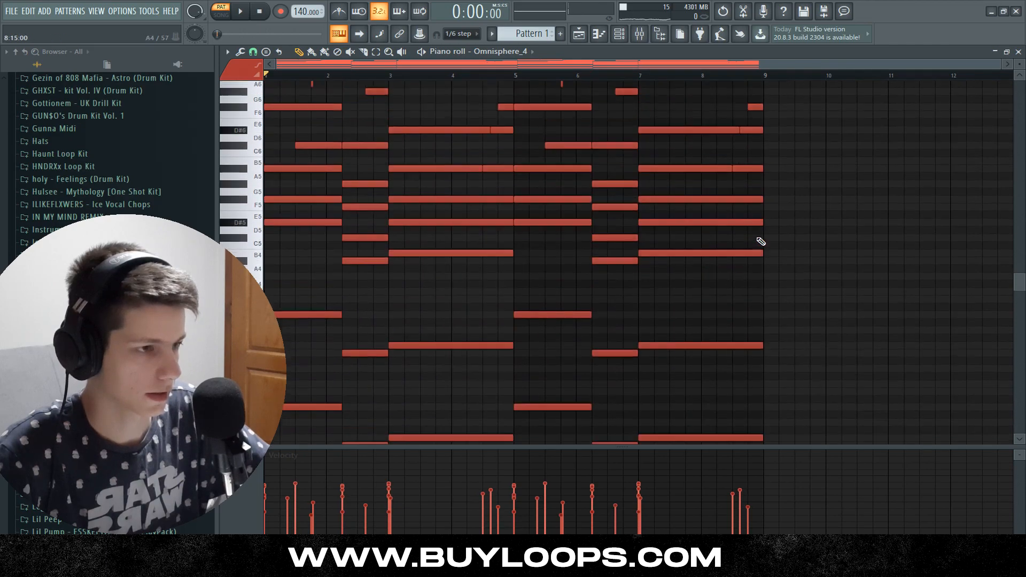
scroll(761, 241, "up", 6)
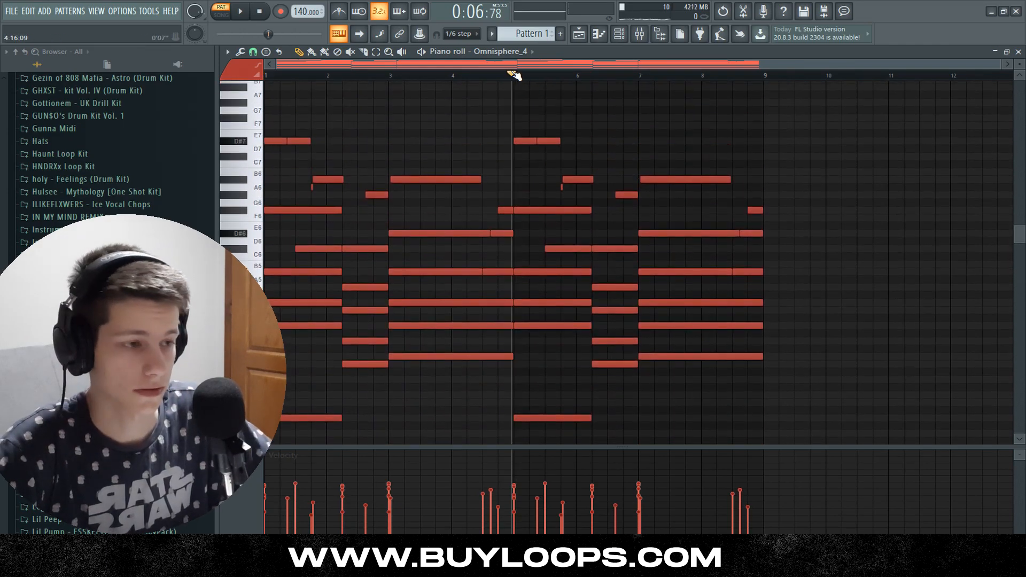
scroll(137, 65, "up", 5)
scroll(265, 166, "up", 1)
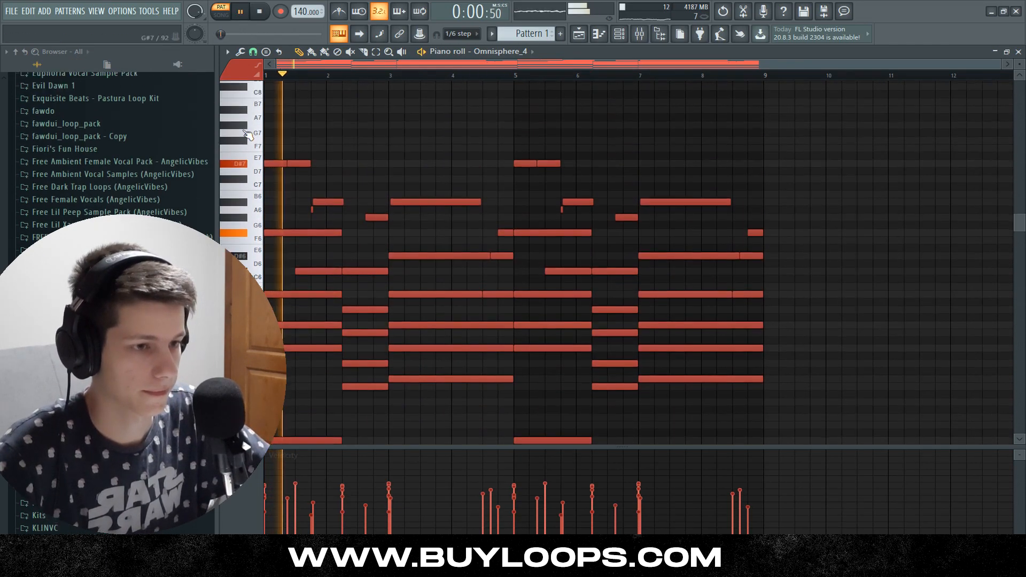
scroll(265, 166, "up", 4)
key("space")
In the repeat, raise the G#6 melody note before bar 7 to C#7 and the long bar 7 A#6 to B6, and listen
left_click_drag(350, 164, 278, 156)
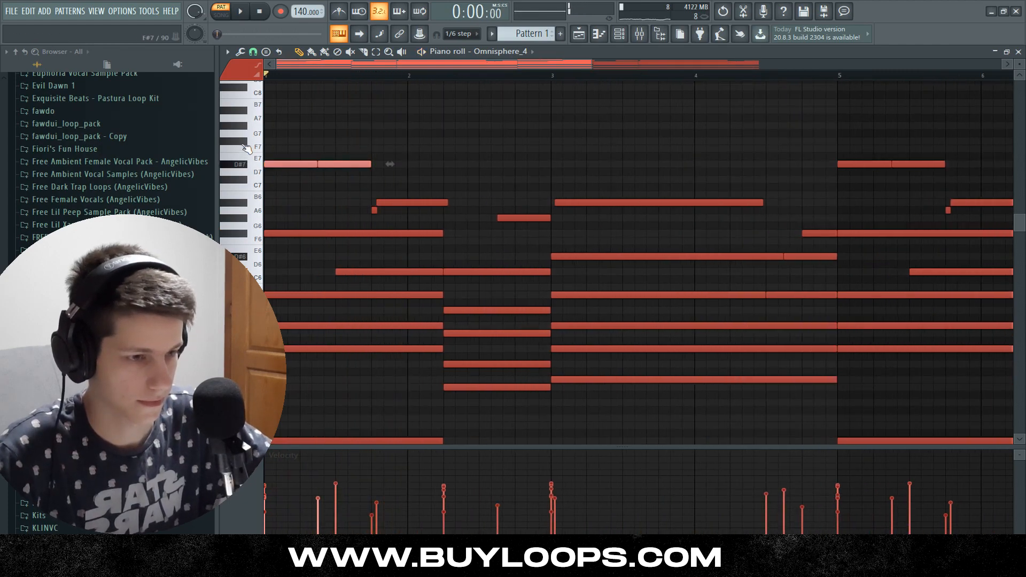
left_click_drag(723, 156, 722, 133)
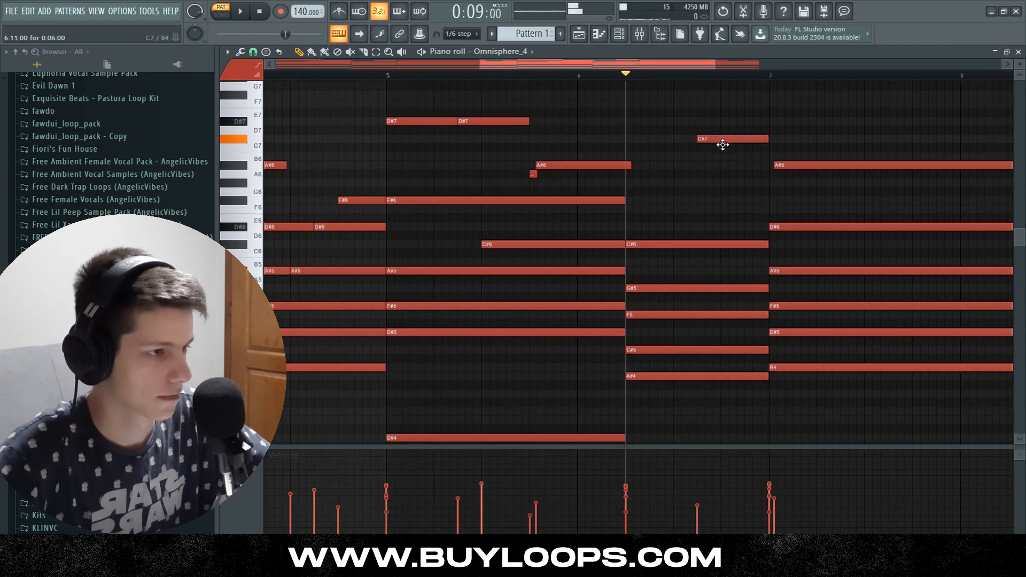
key("space")
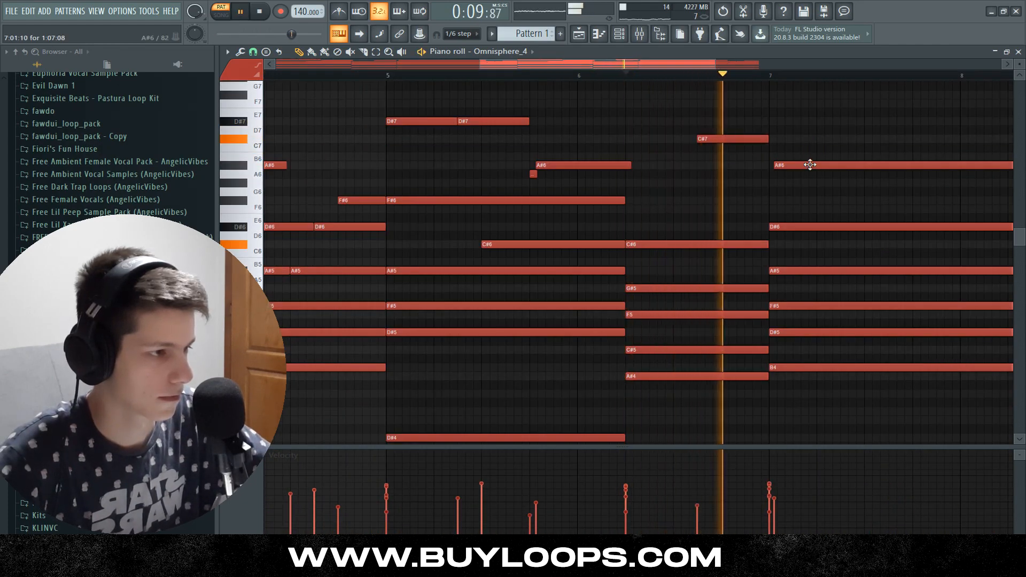
left_click_drag(808, 163, 809, 156)
scroll(811, 159, "down", 4)
key("space")
scroll(686, 139, "up", 4)
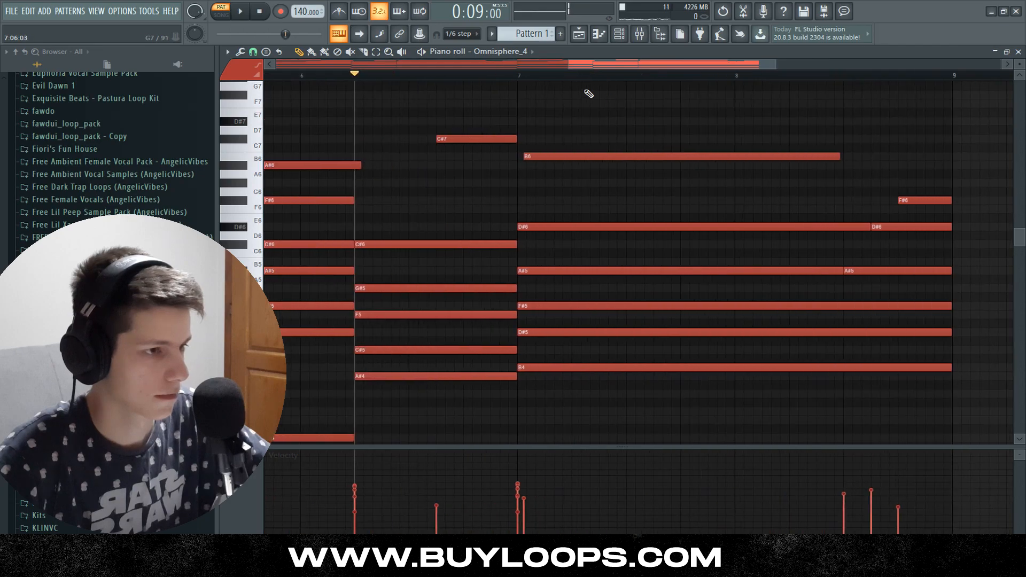
key("space")
scroll(641, 139, "up", 4)
scroll(854, 235, "down", 3)
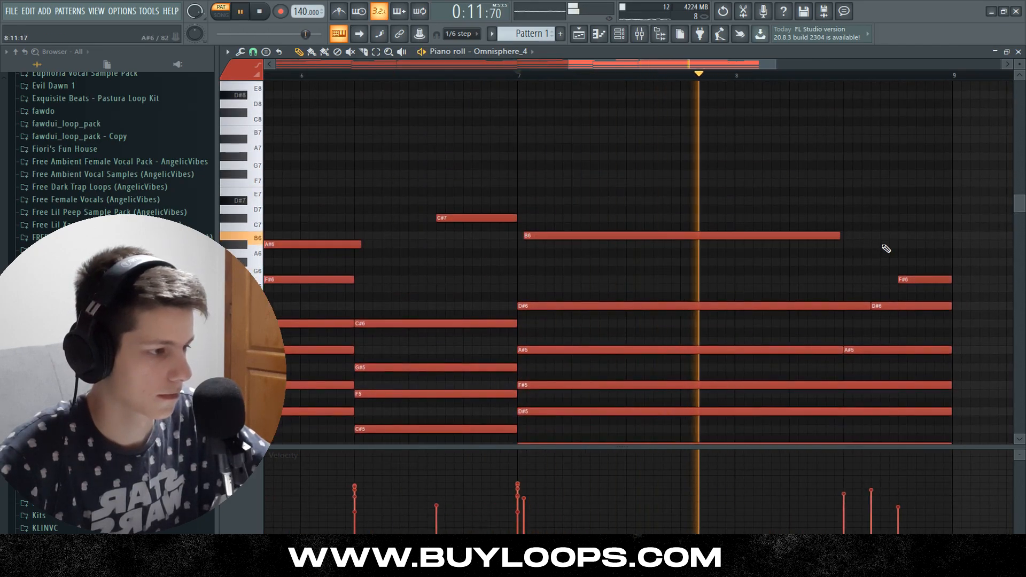
Delete the short F#6, D#6 and A#5 notes ending bar 8, extend the chord's D#6 and A#5 over them, and play from bar 7
key("space")
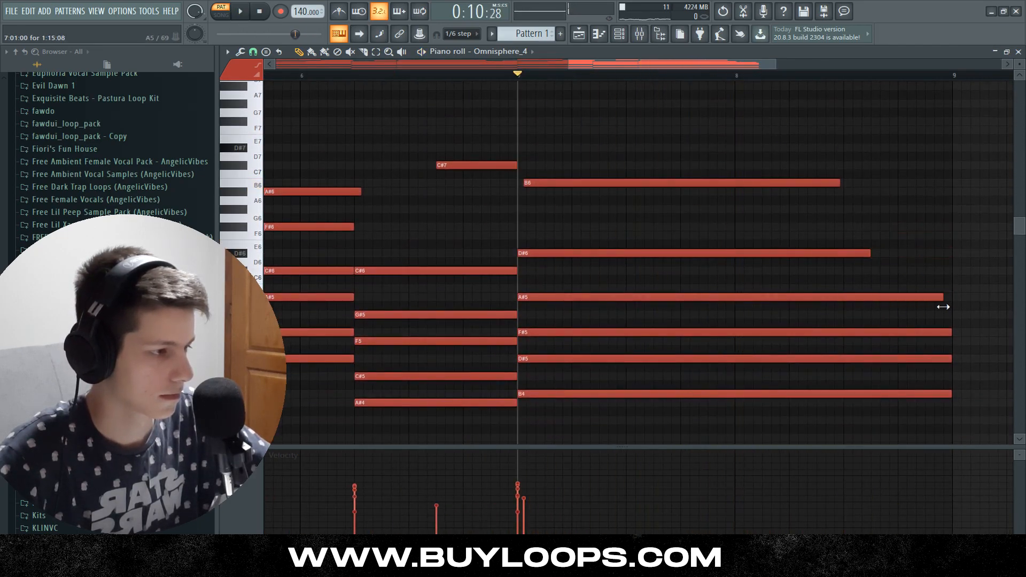
key("space")
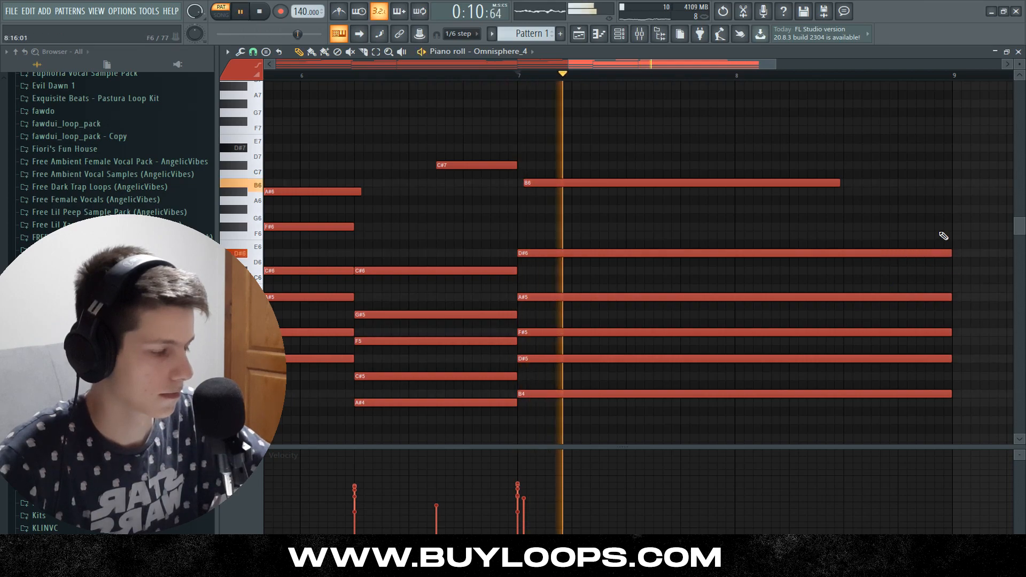
scroll(939, 233, "up", 2)
scroll(939, 233, "down", 4)
scroll(695, 335, "down", 3)
Copy the last chord's five notes from B4 to D#6 two octaves up, starting mid-bar 8 right after the long B6
key("space")
left_click_drag(696, 353, 678, 196)
scroll(764, 277, "up", 3)
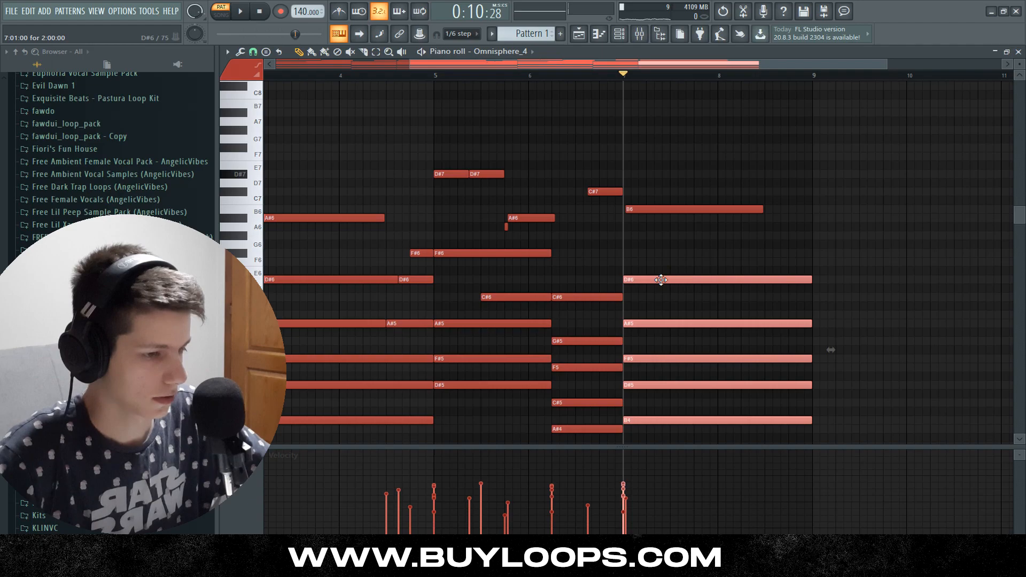
mouse_move(657, 279)
left_mouse_down()
mouse_move(790, 133)
mouse_move(798, 103)
left_mouse_up()
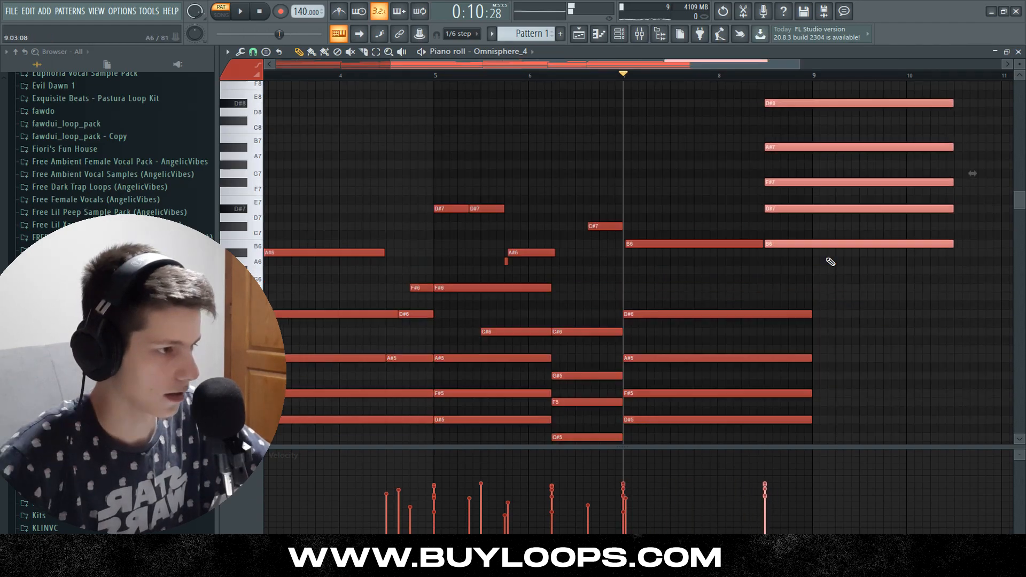
scroll(831, 262, "up", 3)
scroll(615, 268, "down", 3)
Strum the copied high chord with the Strumizer, lower its velocity, and listen to it
key("alt+s")
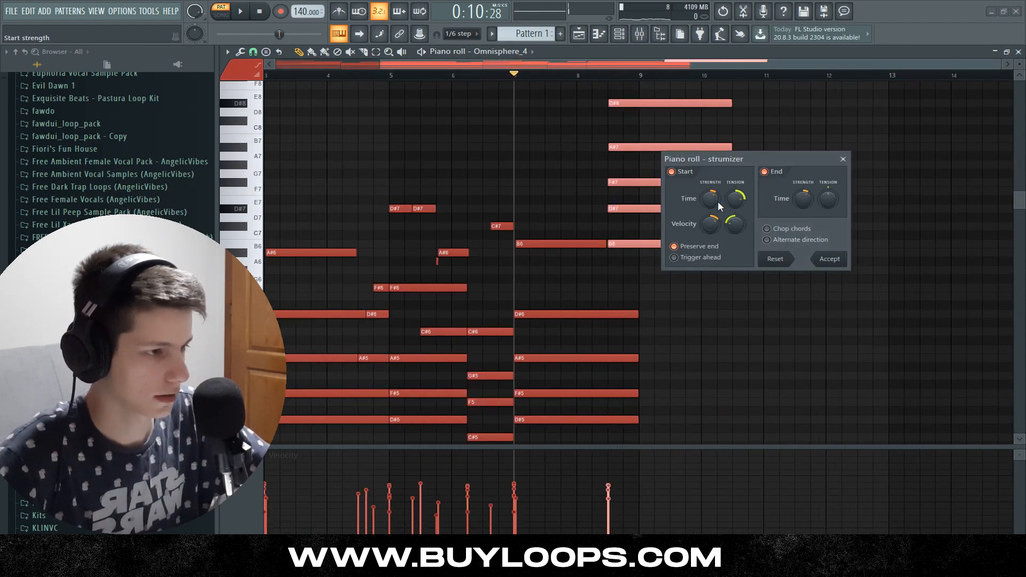
left_click(825, 259)
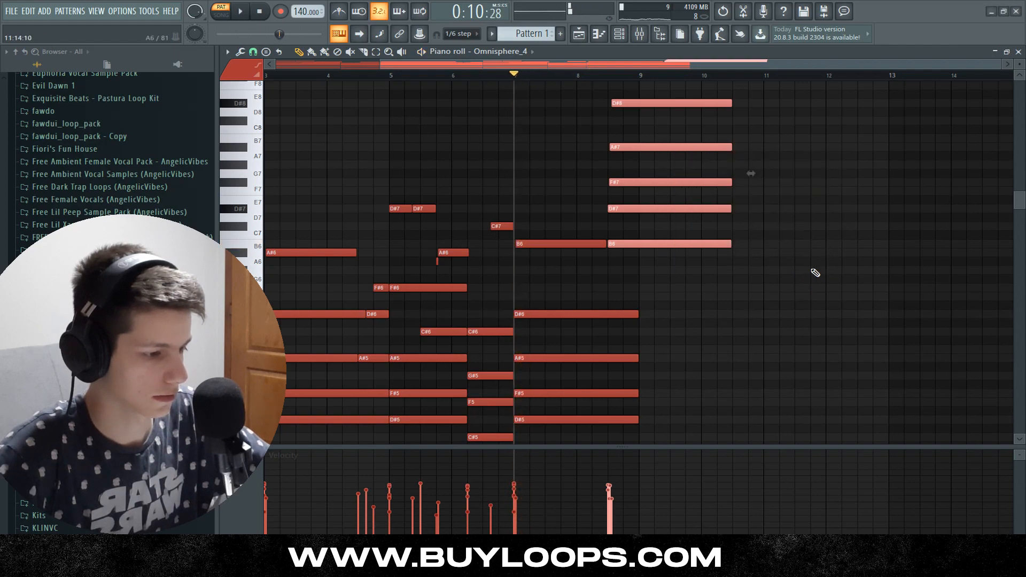
key("space")
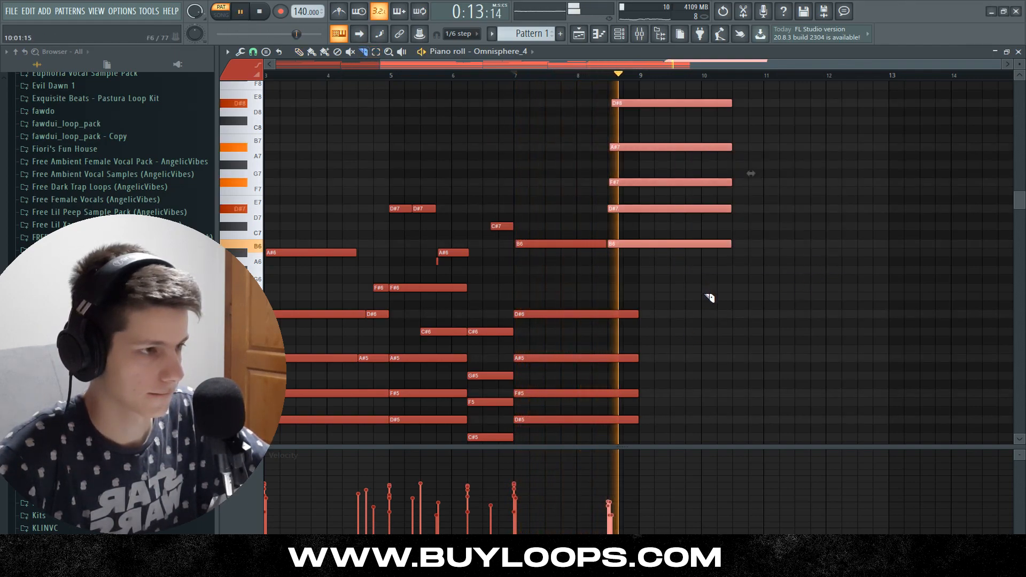
key("space")
Slice the high chord at bar 9, delete everything beyond it plus the D#8 and A#7 notes, and play from bar 7
left_click_drag(645, 102, 644, 94)
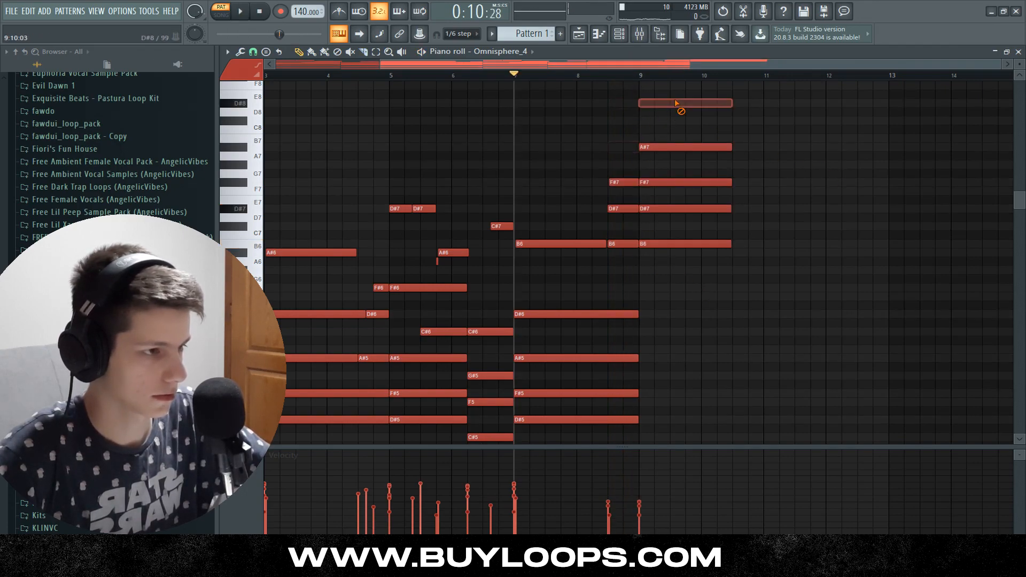
right_click(675, 147)
right_click(677, 182)
right_click(678, 209)
right_click(680, 244)
key("space")
scroll(657, 280, "up", 3)
scroll(542, 279, "down", 1)
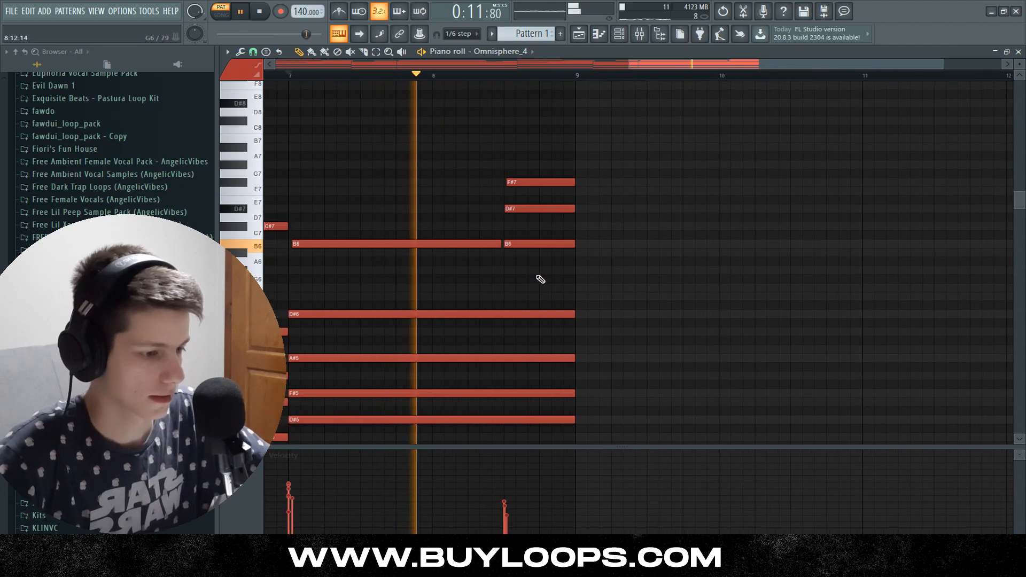
Transpose the whole eight-bar pattern down two semitones and play it from the start
scroll(540, 278, "down", 2)
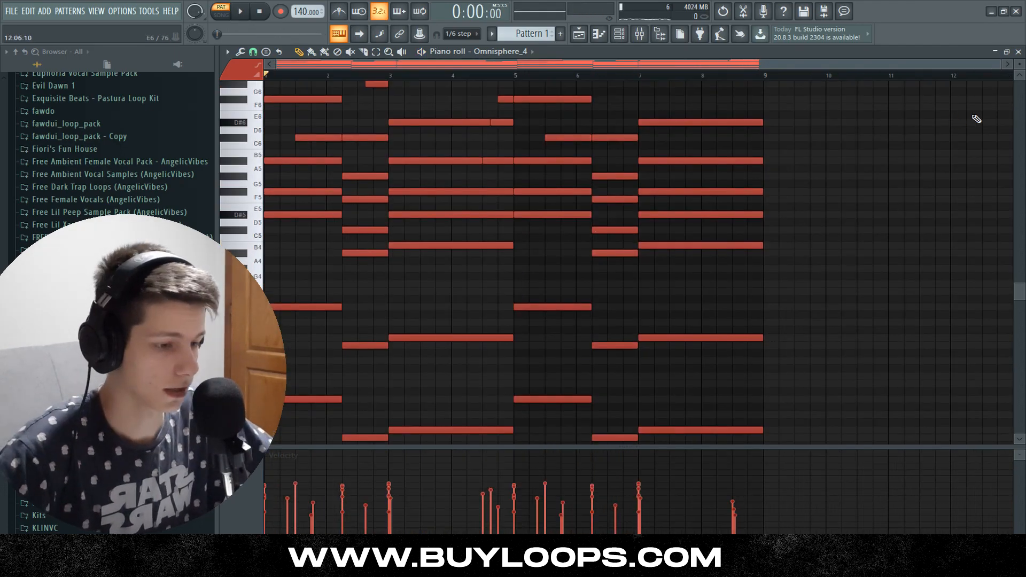
scroll(976, 119, "down", 3)
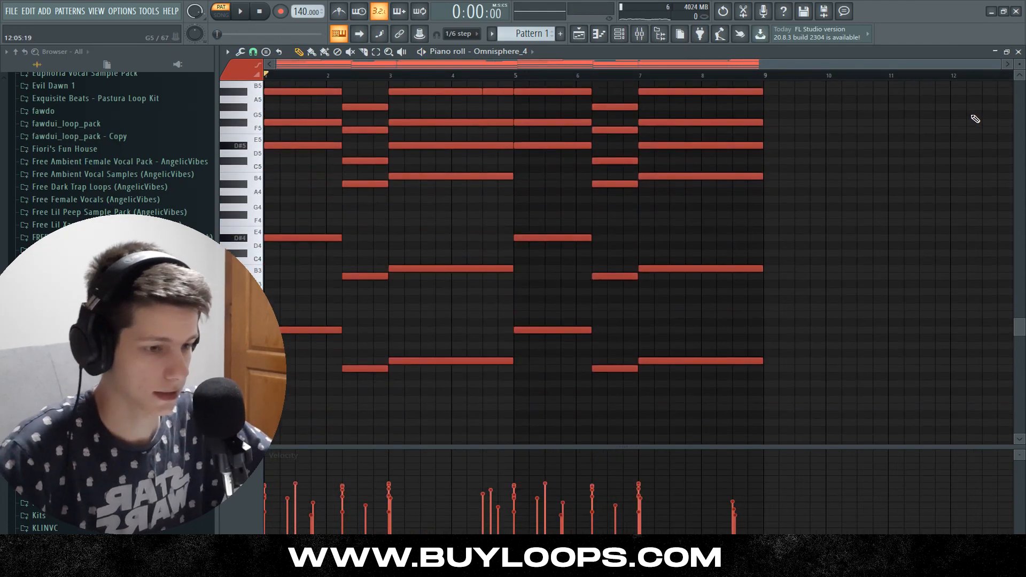
scroll(975, 119, "up", 2)
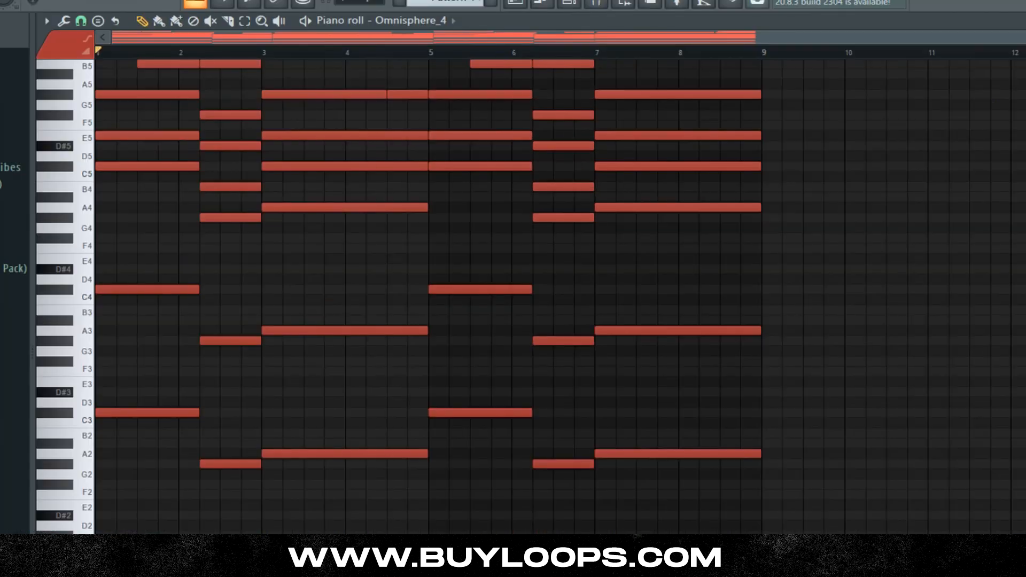
scroll(718, 191, "up", 3)
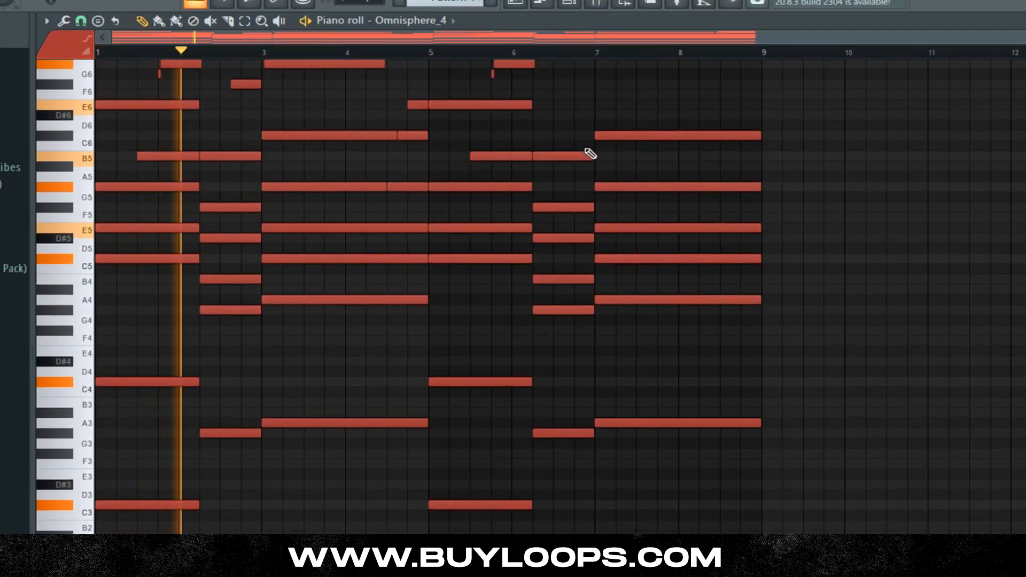
Listen to the pattern through and set the piano roll's scale highlighting root note to C#
scroll(590, 153, "up", 2)
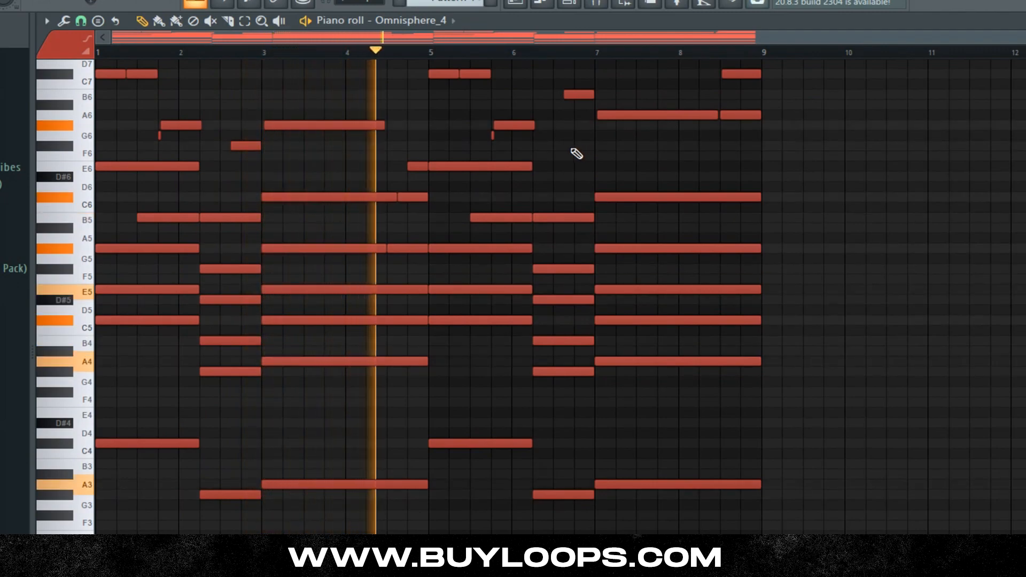
scroll(577, 154, "up", 1)
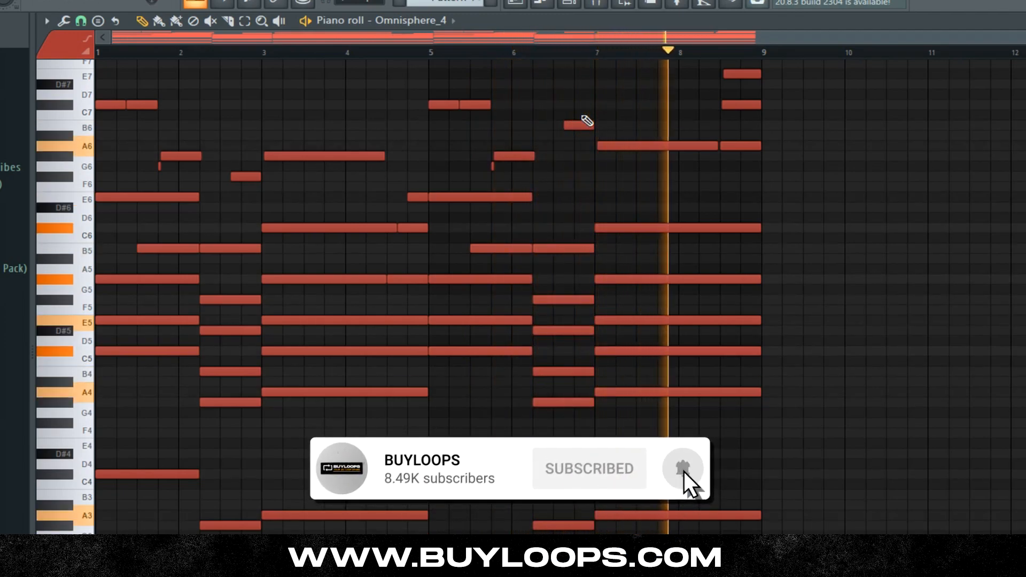
scroll(682, 174, "up", 1)
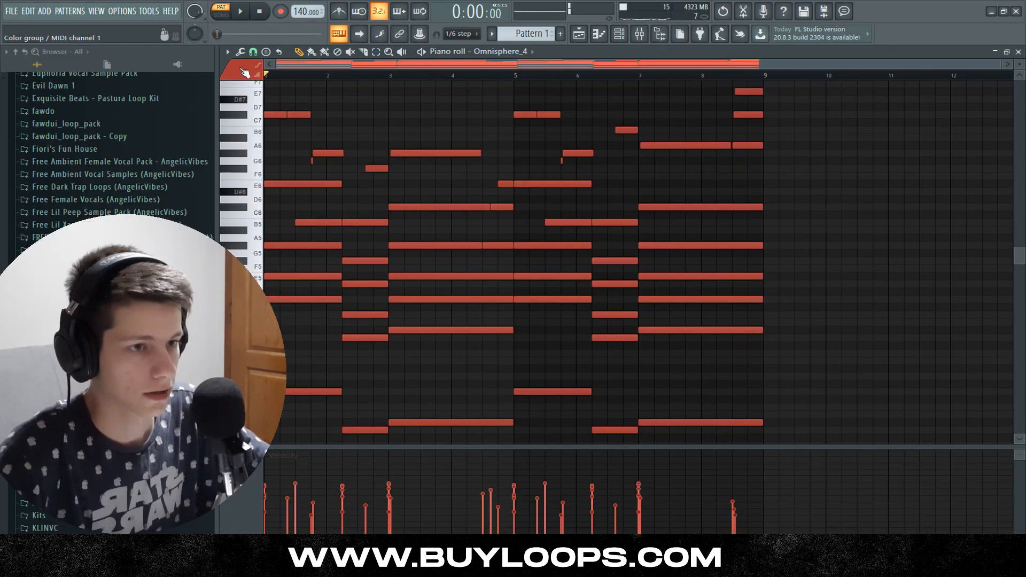
left_click(227, 52)
mouse_move(246, 118)
mouse_move(352, 135)
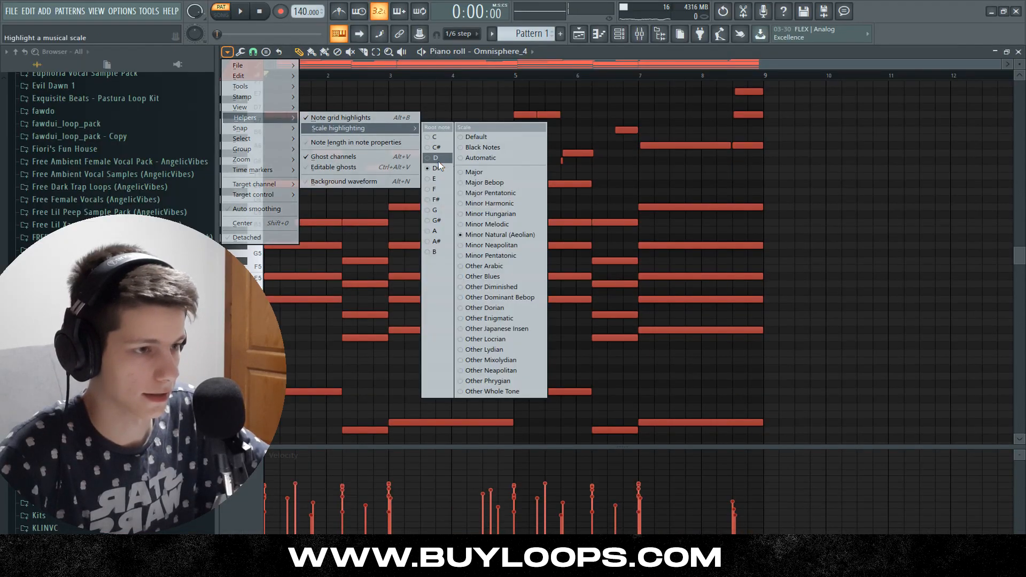
left_click(466, 144)
Route the Omnisphere channel to mixer Insert 1 and load ValhallaVintageVerb in its first effect slot
left_click(644, 37)
left_click(619, 34)
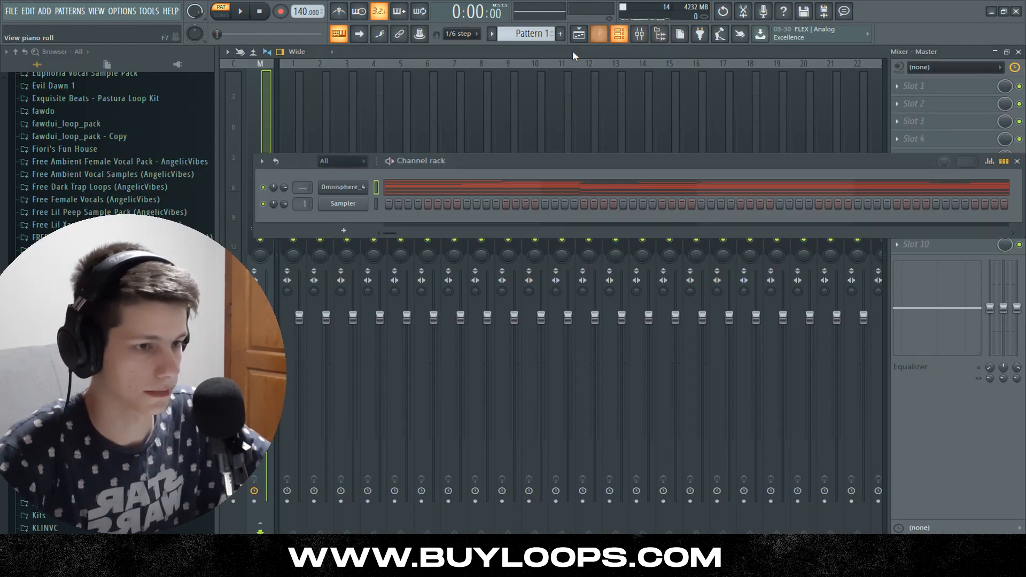
left_click(896, 86)
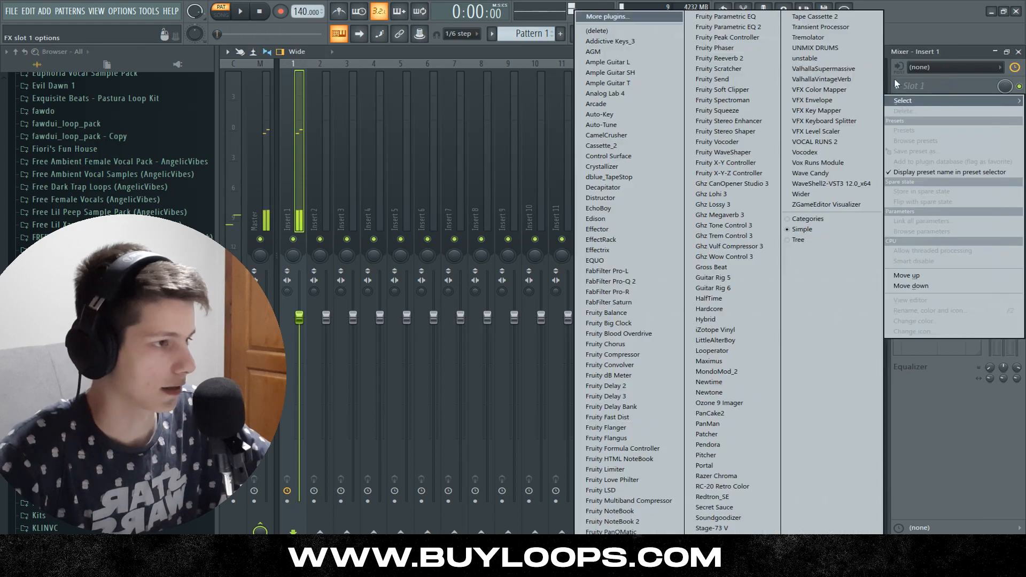
left_click(839, 81)
Load the reverb's Sanctuary preset Spacious Vocal, set the mix to 11.6 %, and close the plugin
left_click(743, 358)
mouse_move(735, 309)
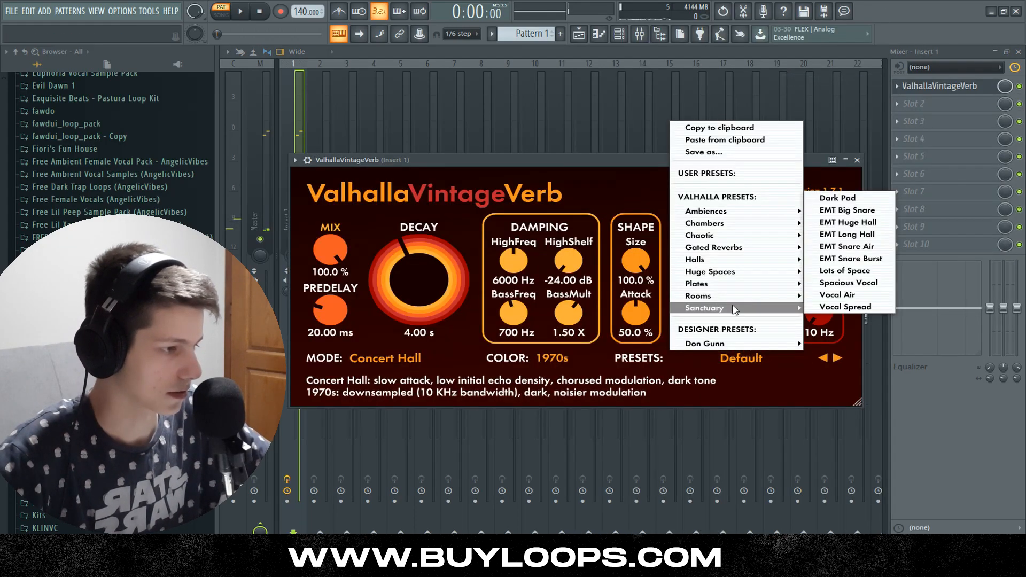
left_click(855, 288)
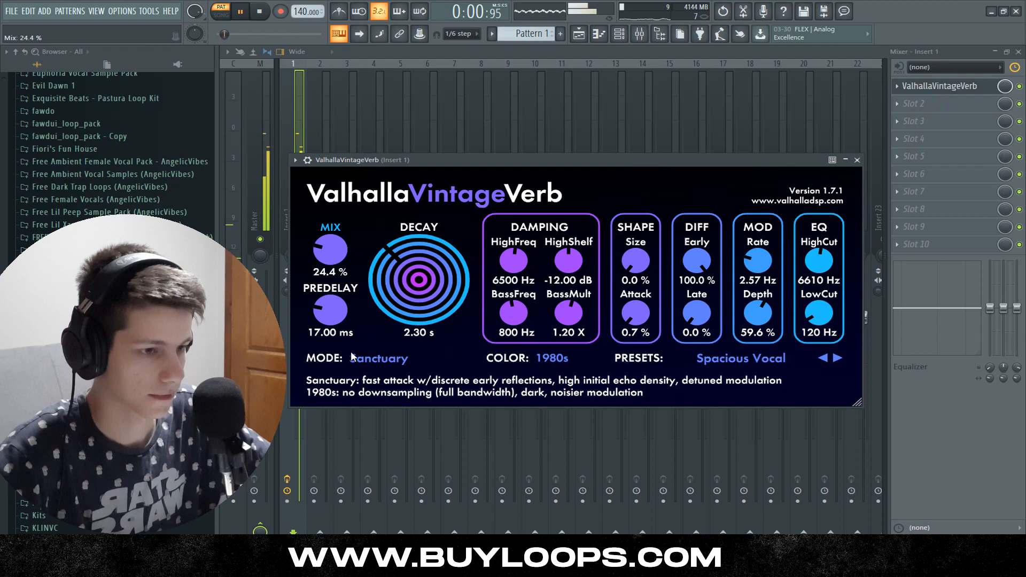
left_click_drag(329, 255, 328, 264)
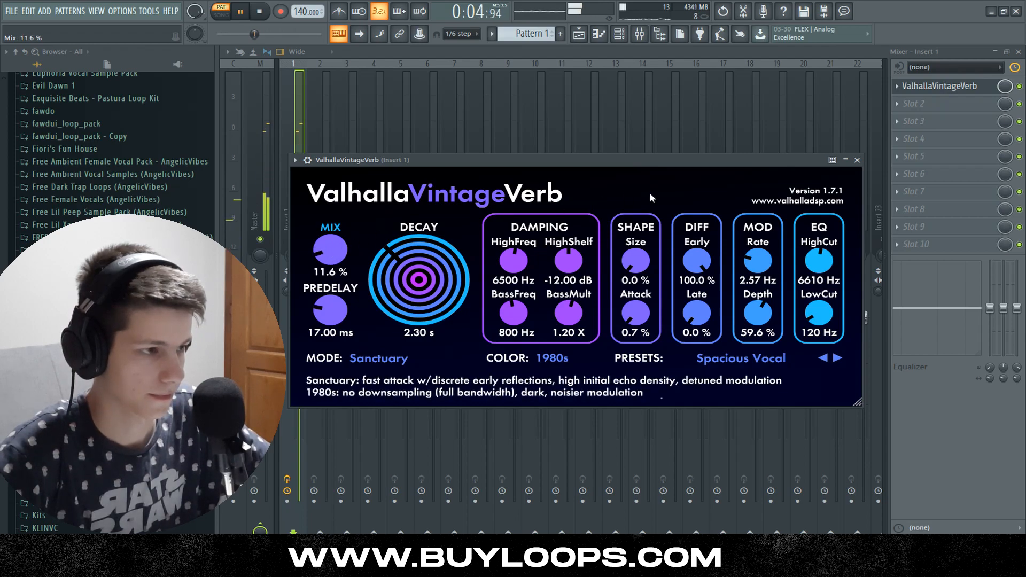
left_click(856, 160)
In the Omnisphere piano roll, raise the G#6 note late in bar 5 and its grace note three semitones, to B6 and A#6
left_click(599, 33)
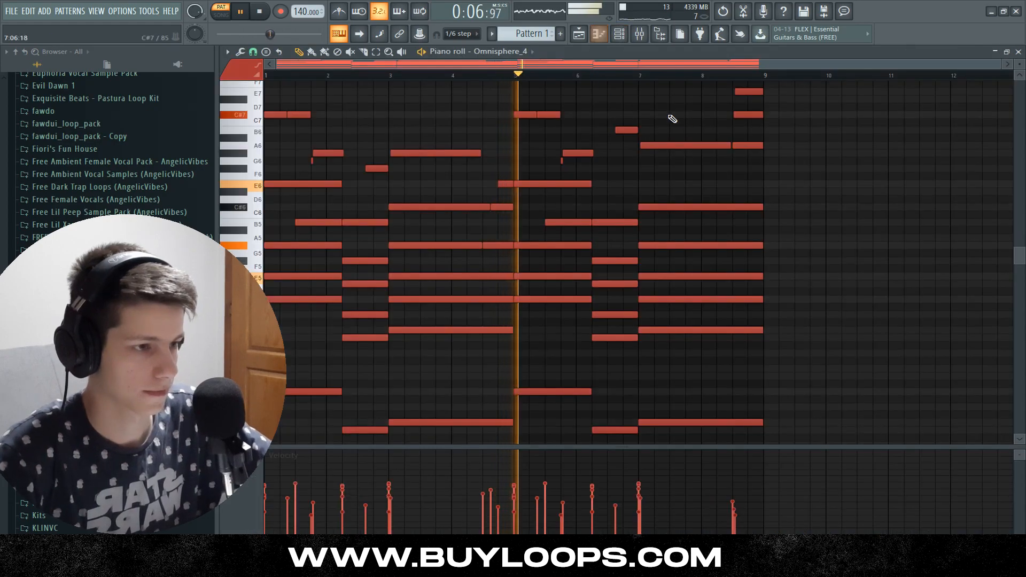
scroll(705, 162, "up", 2)
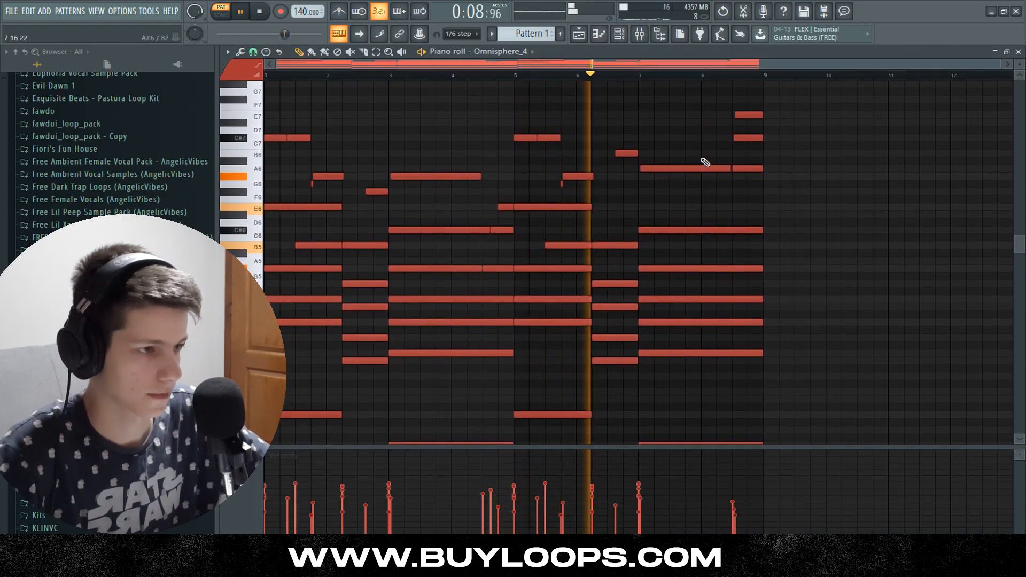
key("space")
left_click_drag(546, 187, 582, 176)
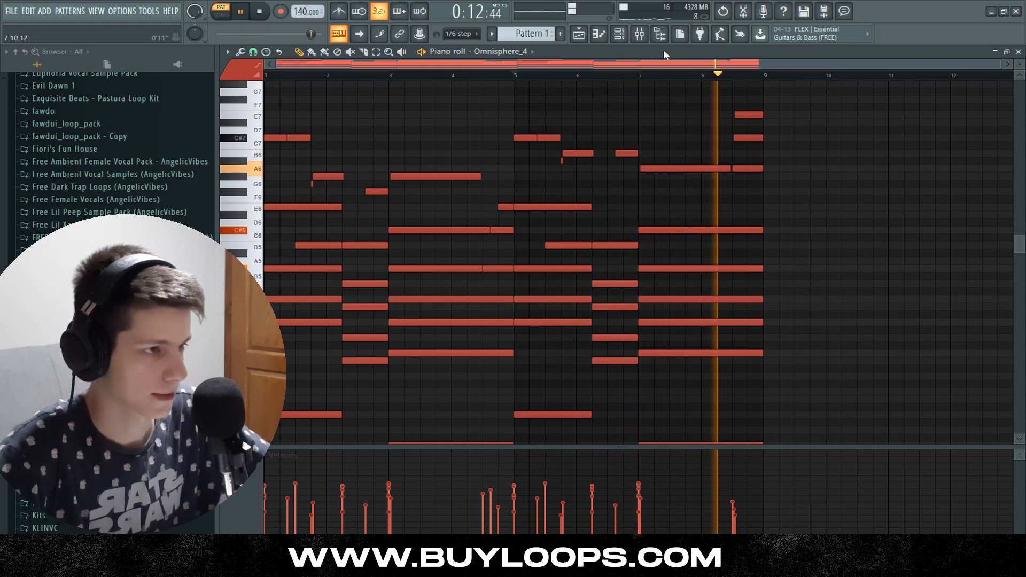
Apply a slight strum to the whole Omnisphere pattern with the Strumizer by adjusting the start time strength while listening
left_click(640, 33)
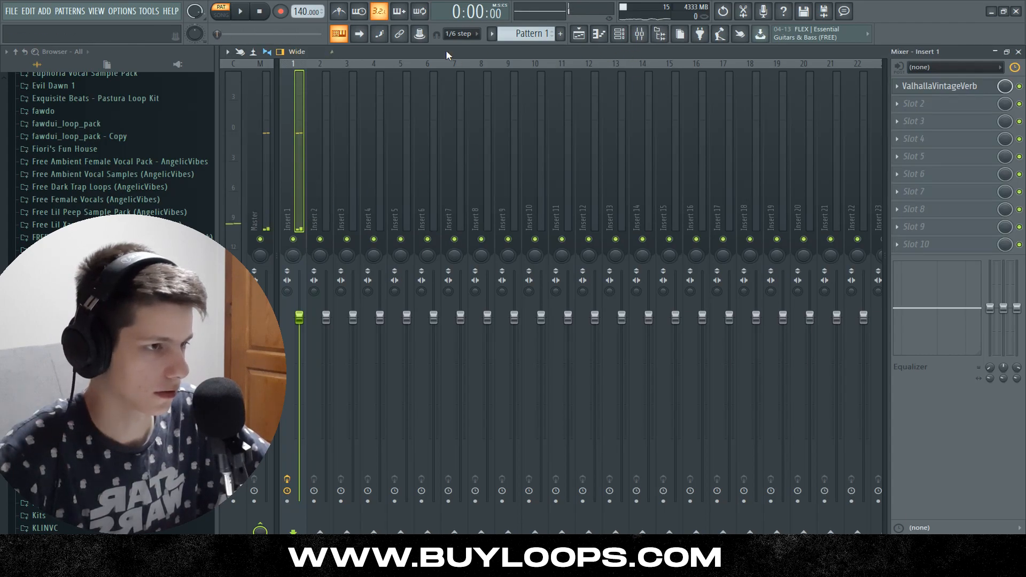
left_click(599, 33)
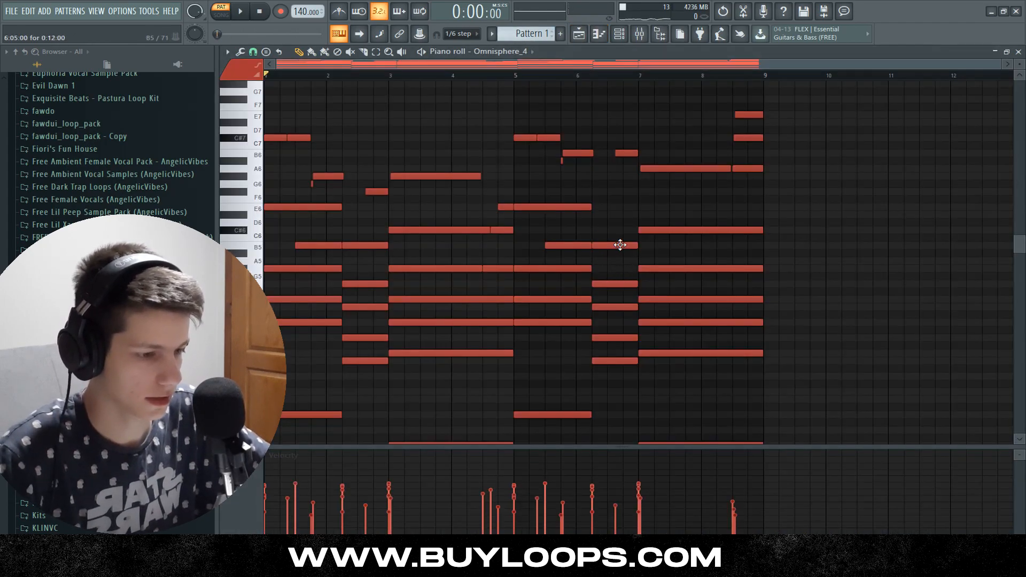
key("alt+s")
left_click_drag(710, 199, 710, 208)
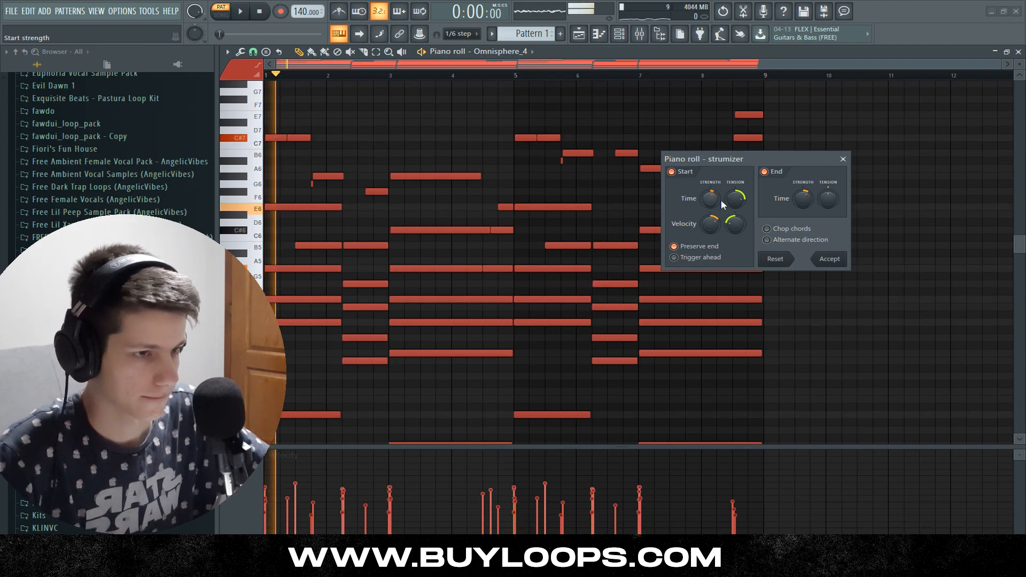
key("space")
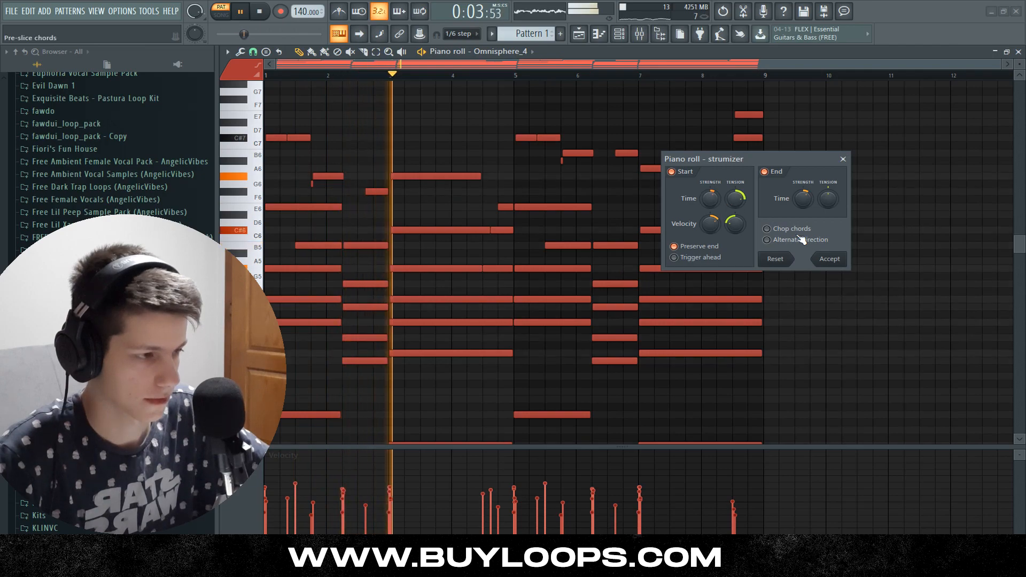
left_click(828, 258)
key("space")
Add Fruity Parametric EQ 2 in slot 10 of Insert 1 and load its 20Hz + 18kHz cut preset
key("F9")
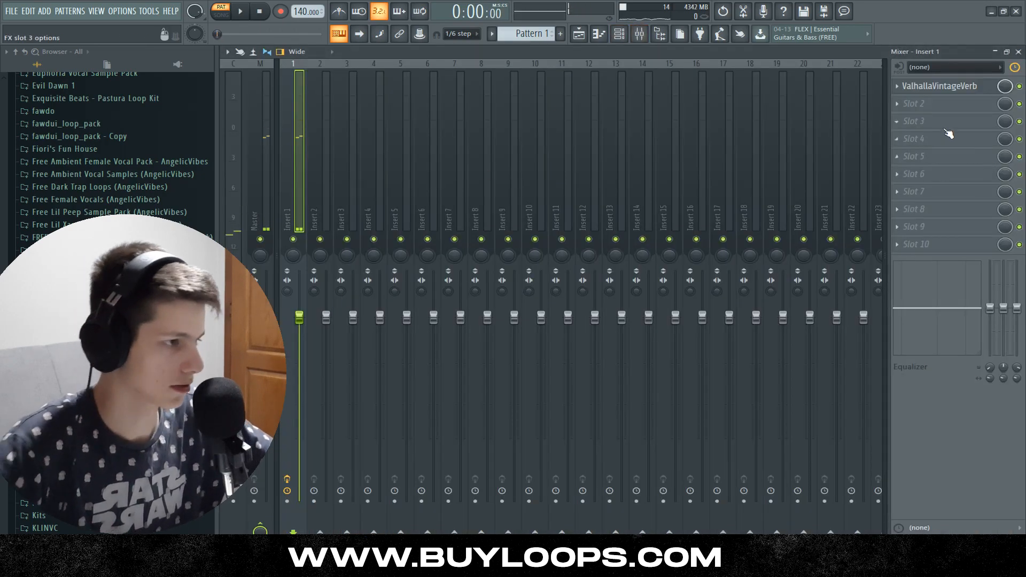
left_click(927, 246)
left_click(728, 27)
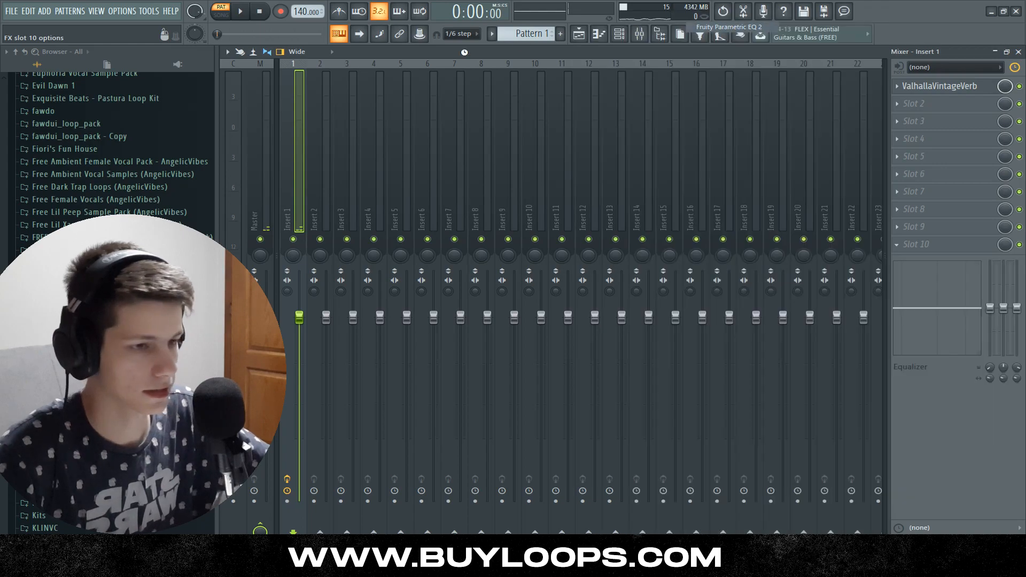
left_click(323, 175)
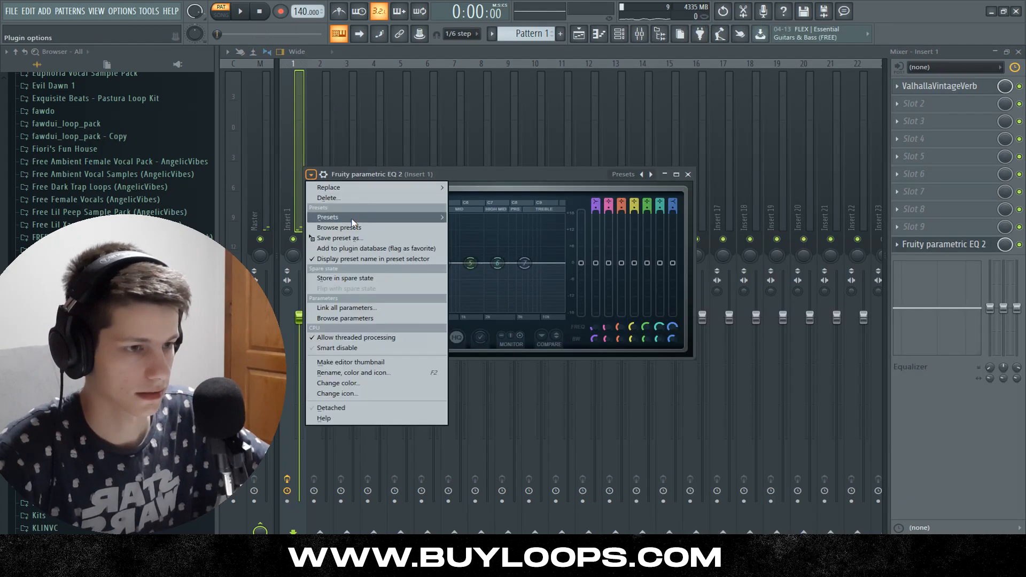
mouse_move(342, 215)
left_click(489, 236)
During playback, raise the EQ's low-cut point up to the low mids and close the plugin
key("space")
left_click_drag(344, 263, 407, 262)
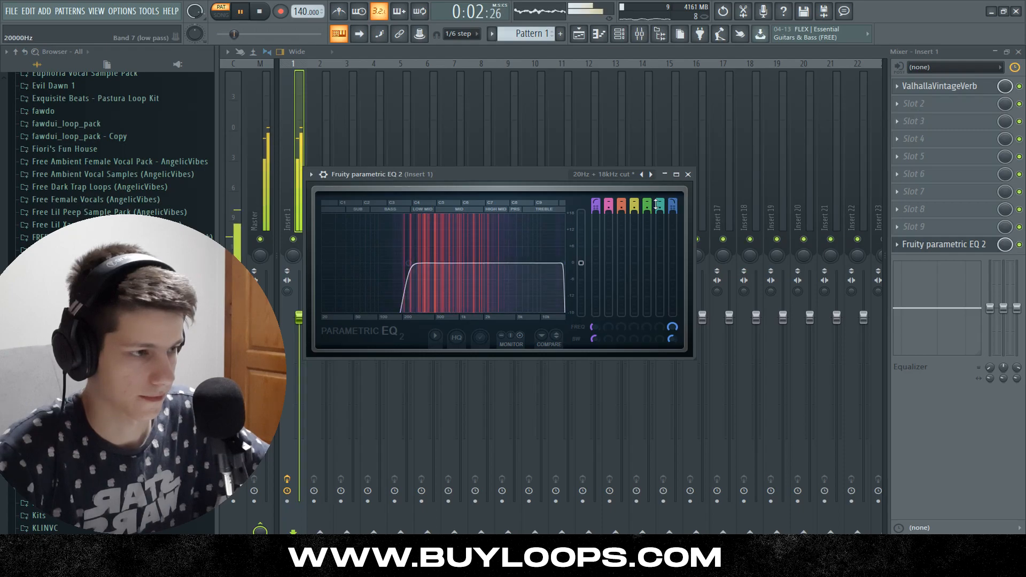
left_click(688, 174)
Listen to the FLEX bass pattern and add a separate short A2 note late in bar 8, ending at bar 9
left_click(619, 35)
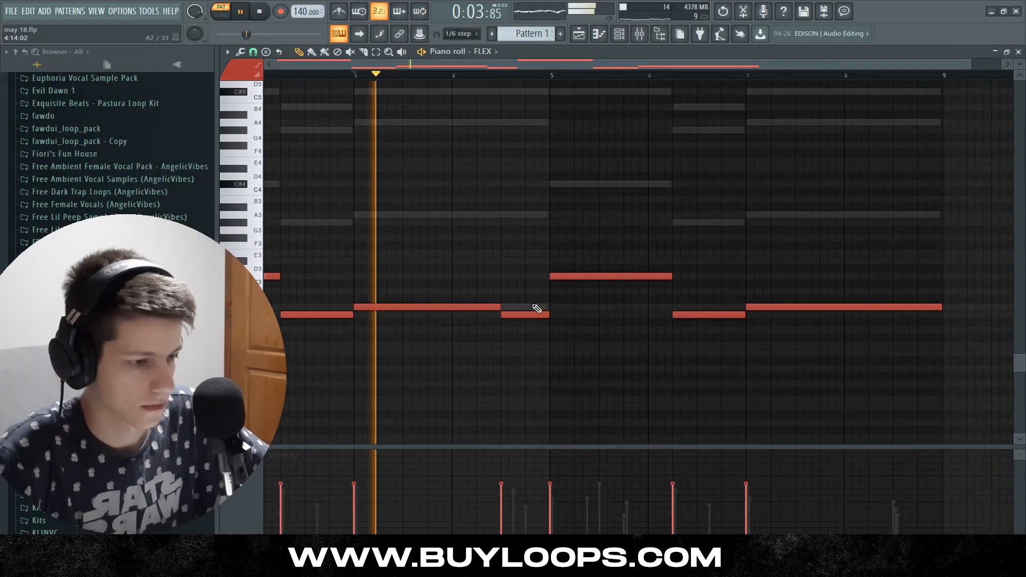
scroll(493, 230, "down", 1)
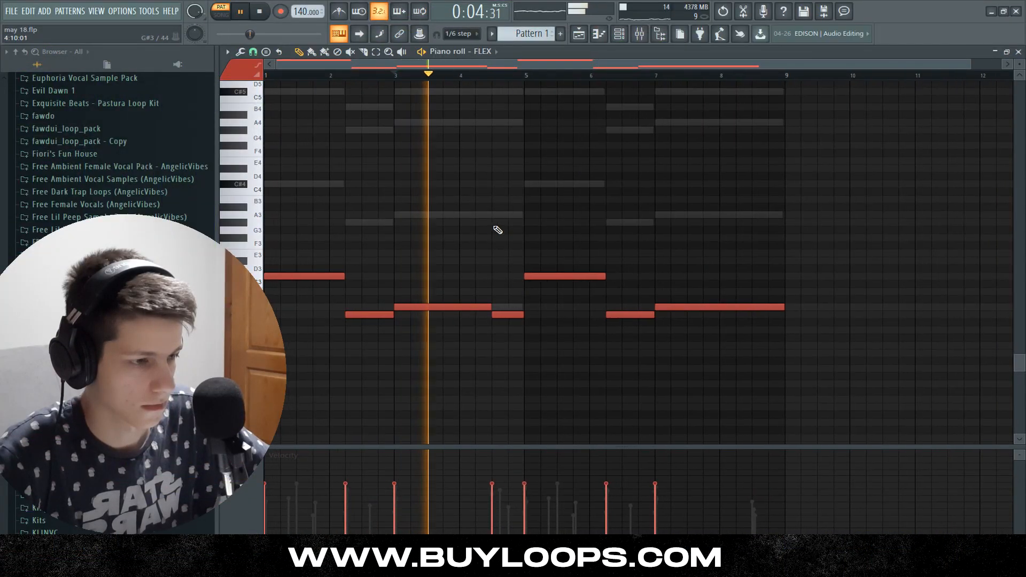
scroll(497, 231, "up", 2)
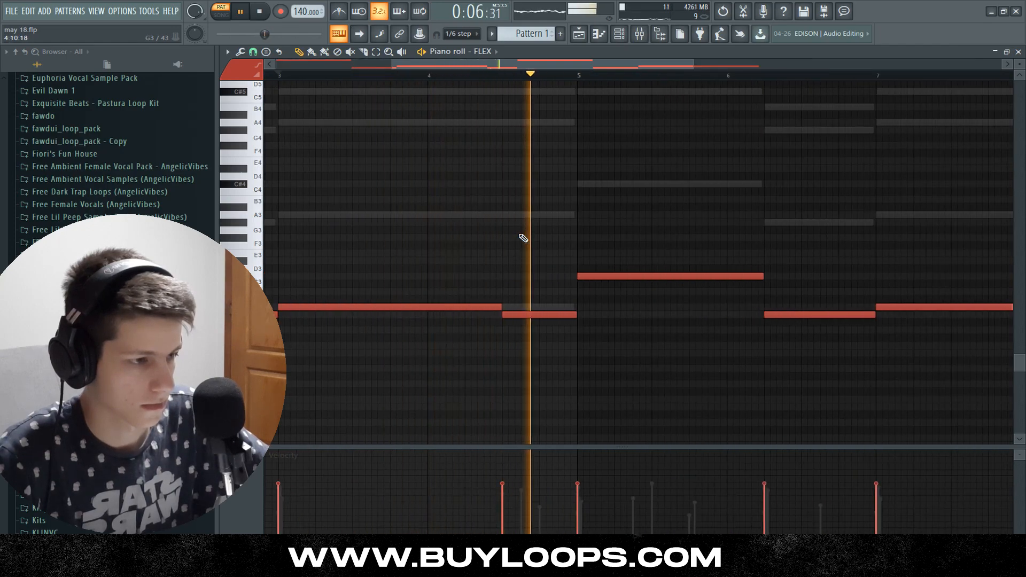
scroll(585, 213, "down", 3)
scroll(647, 245, "up", 5)
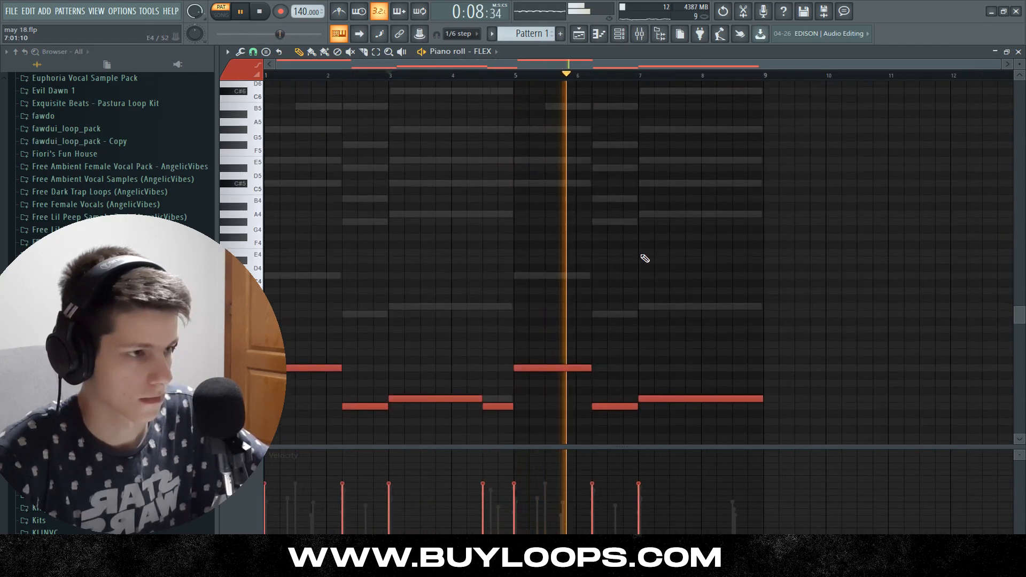
scroll(707, 318, "down", 4)
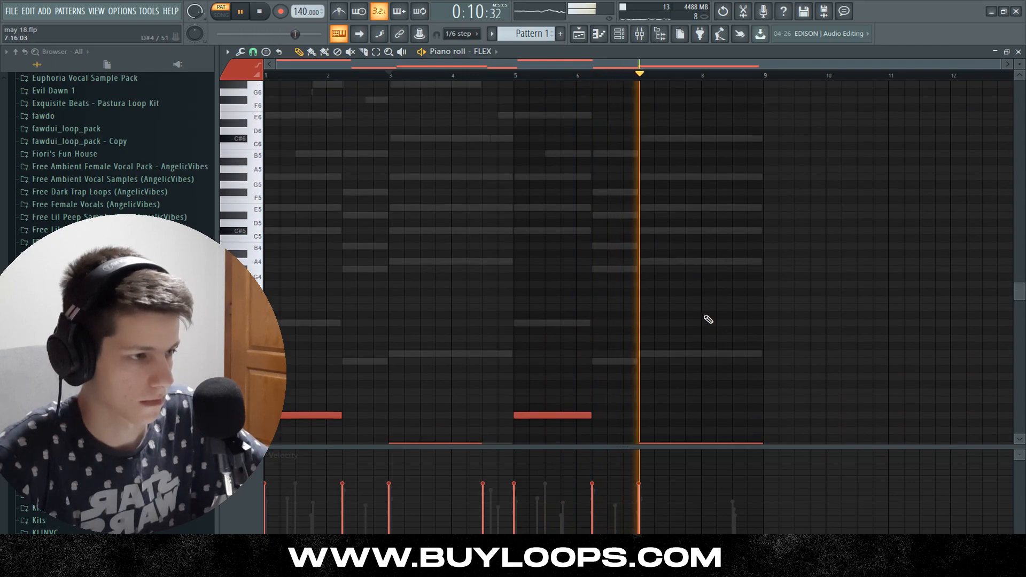
scroll(820, 373, "up", 2)
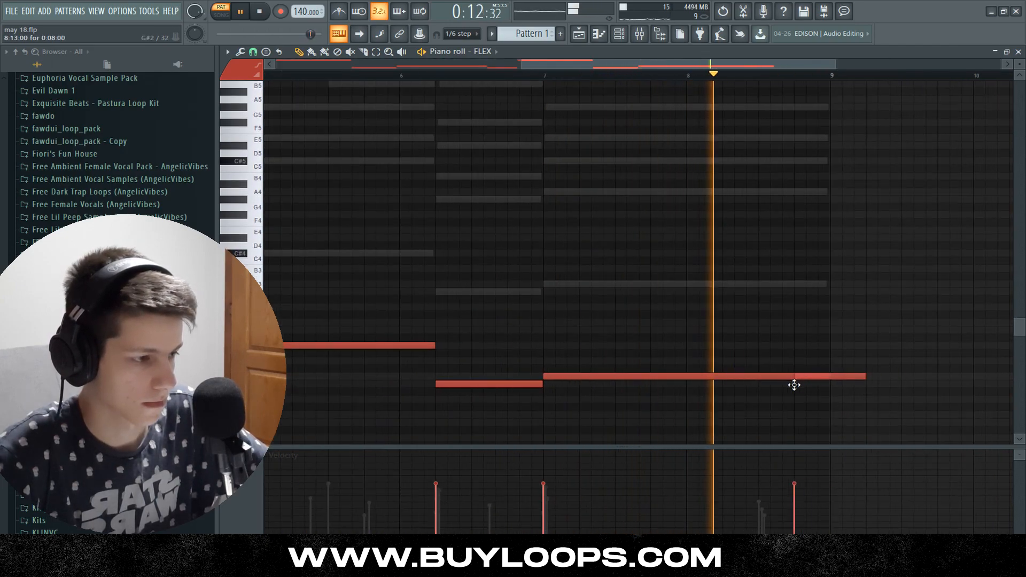
left_click(776, 378)
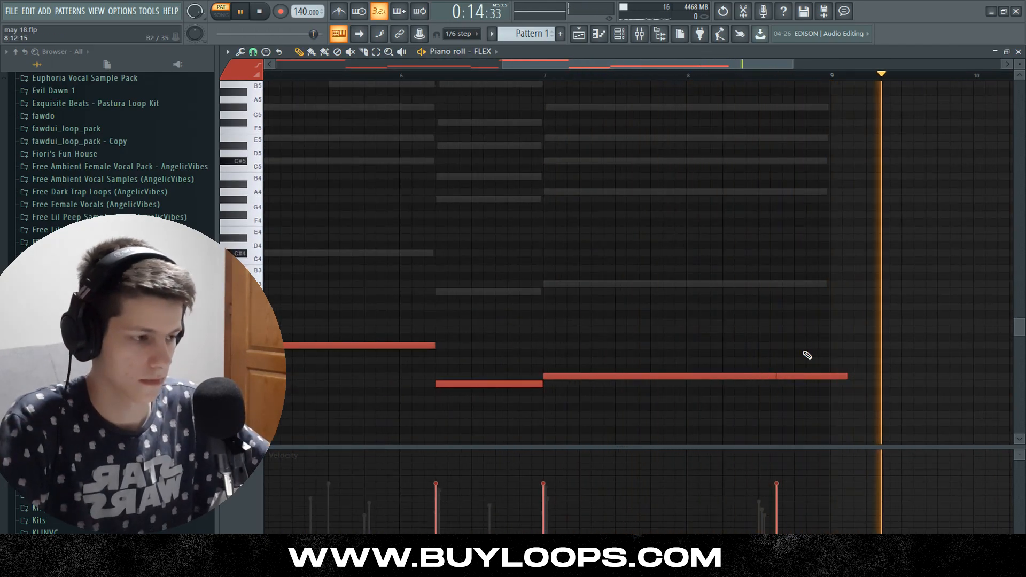
key("space")
scroll(719, 305, "down", 3)
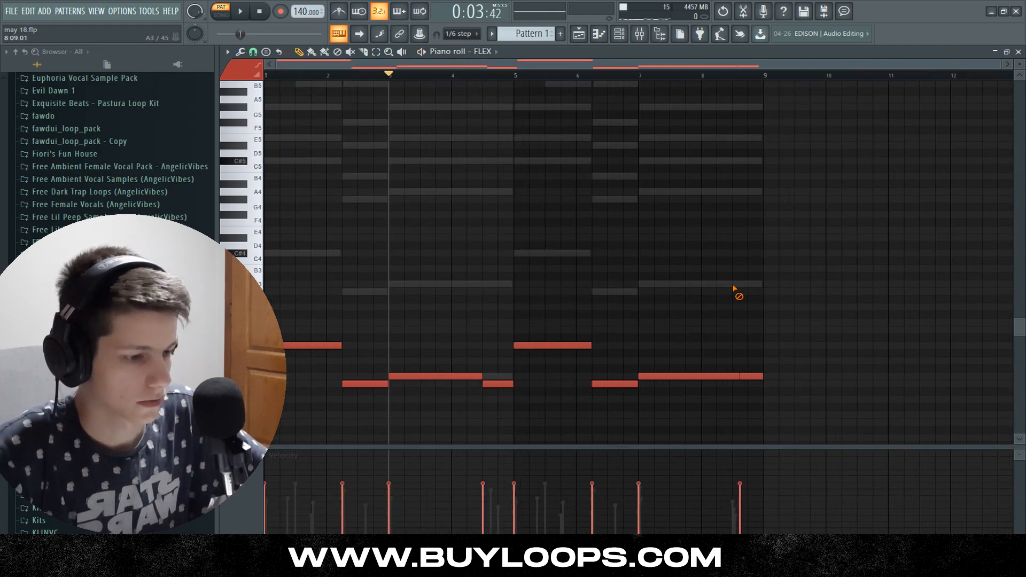
Randomize the velocities of the FLEX bass notes, leaving pattern generation off, and listen to the result
key("alt+r")
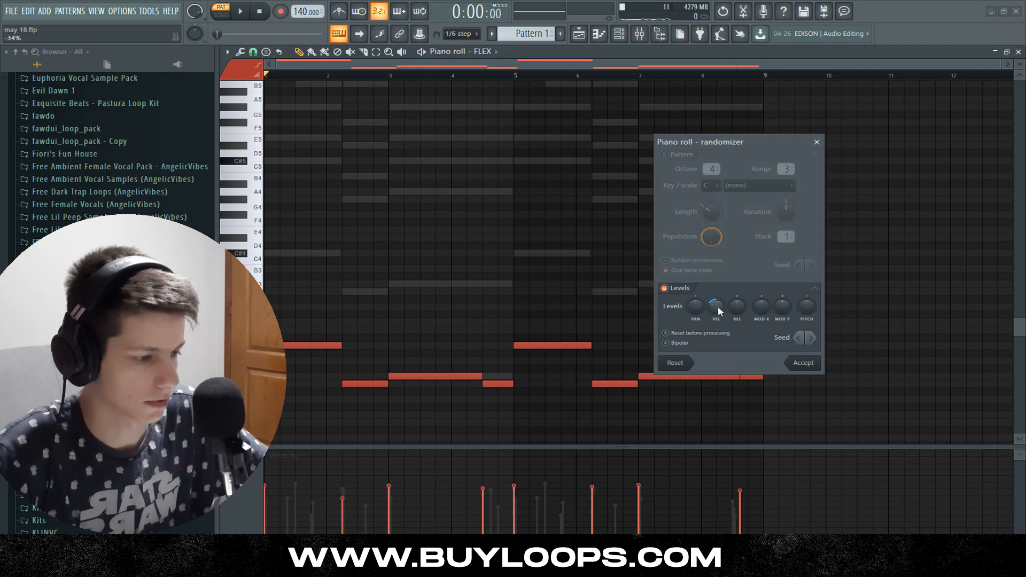
key("space")
left_click(802, 362)
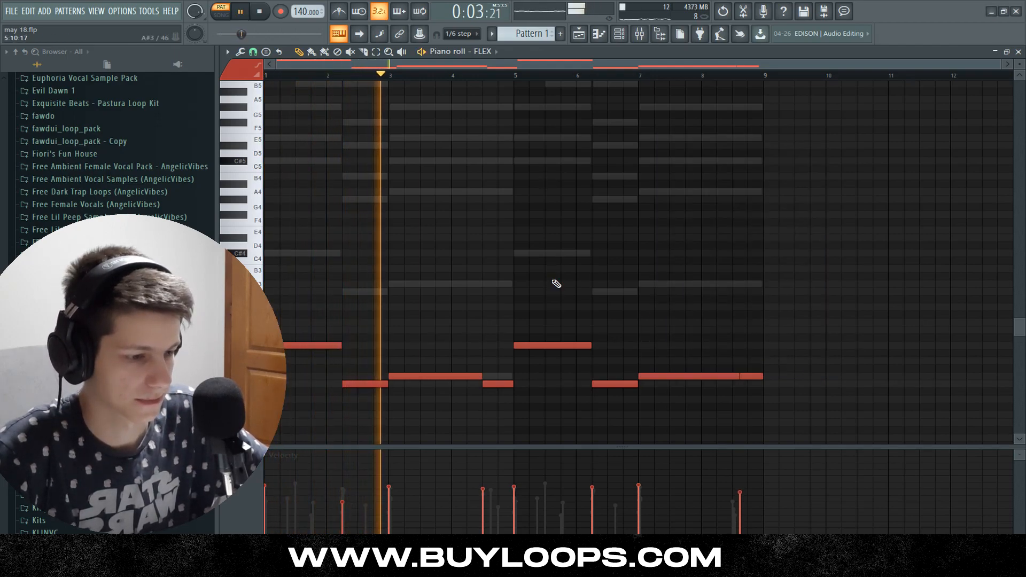
key("space")
Check the FLEX bass preset, and load Guitar Rig 5 in the first effect slot of its mixer track, Insert 2
key("F6")
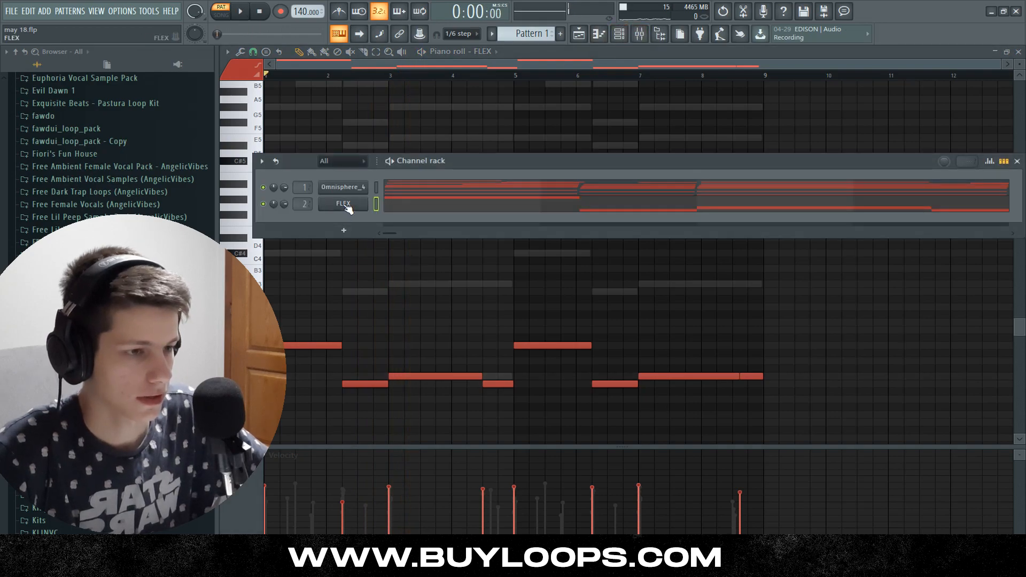
left_click(345, 205)
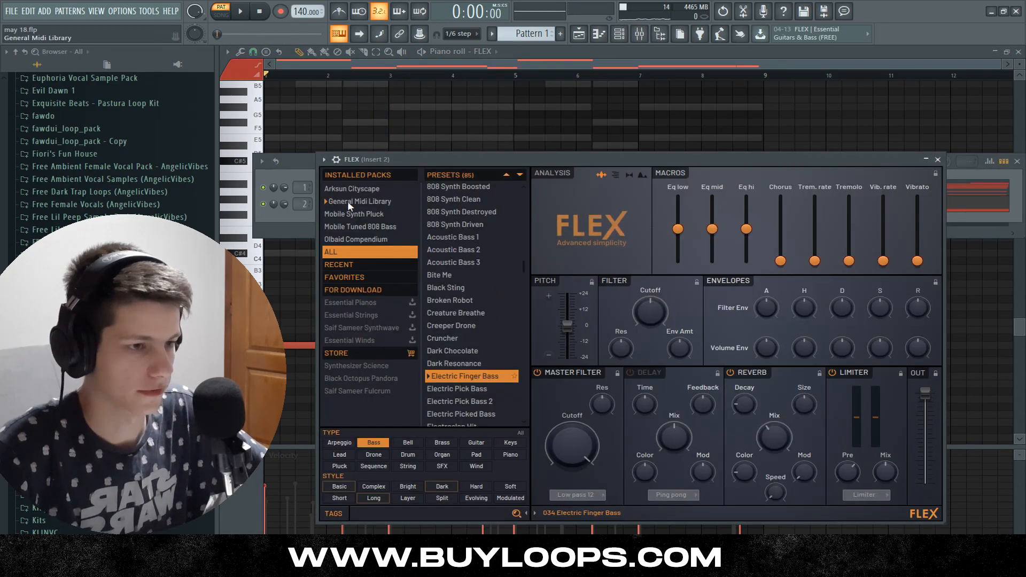
left_click(303, 220)
left_click(636, 34)
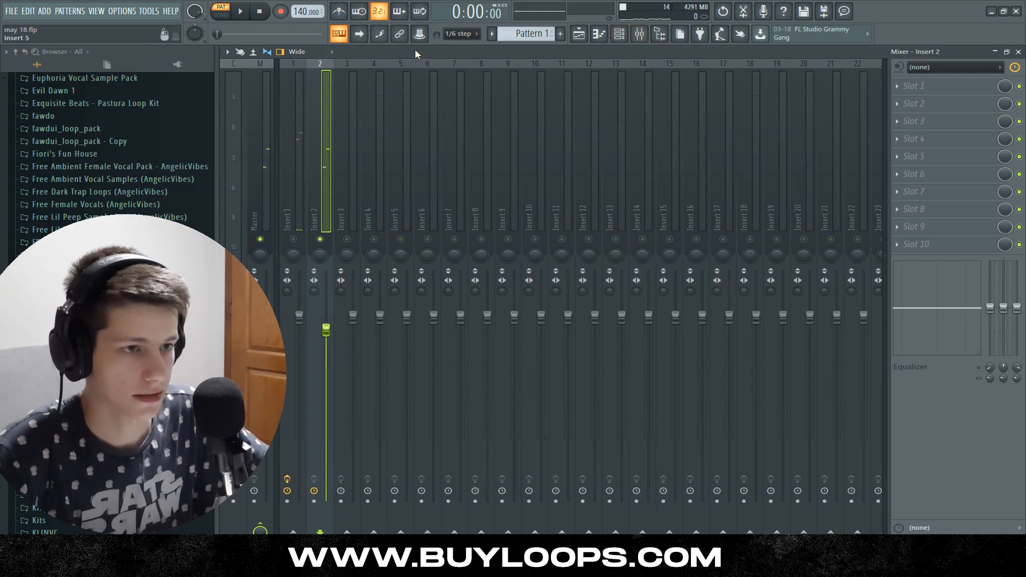
left_click(945, 88)
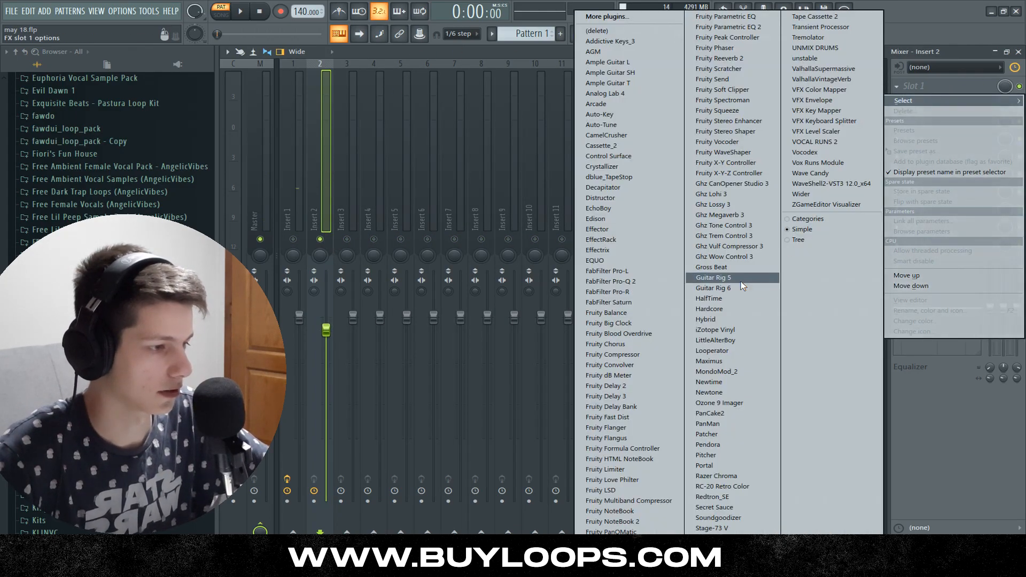
left_click(741, 278)
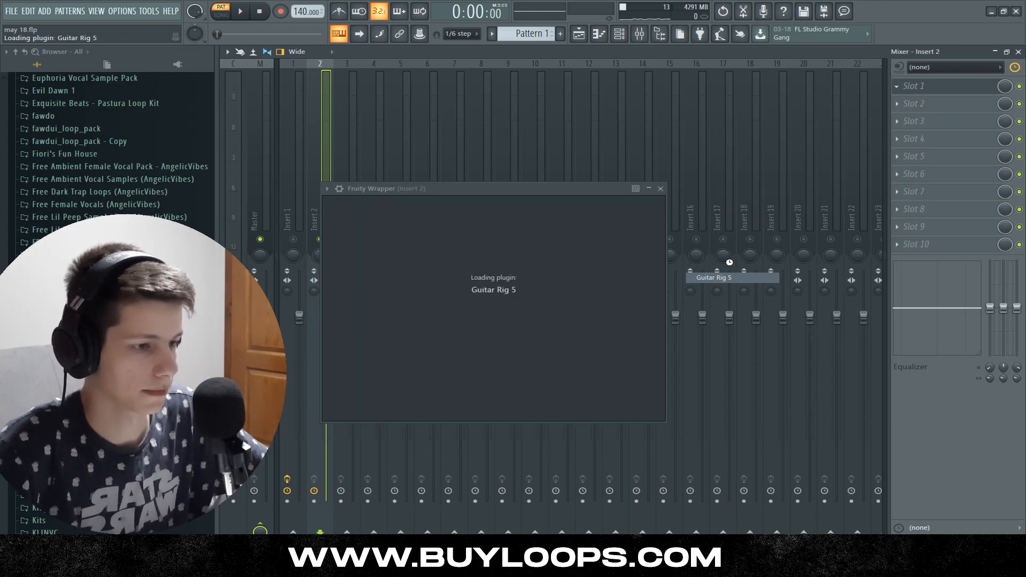
Play the pattern with Guitar Rig 5 on Insert 2 and review the FLEX bass notes
key("space")
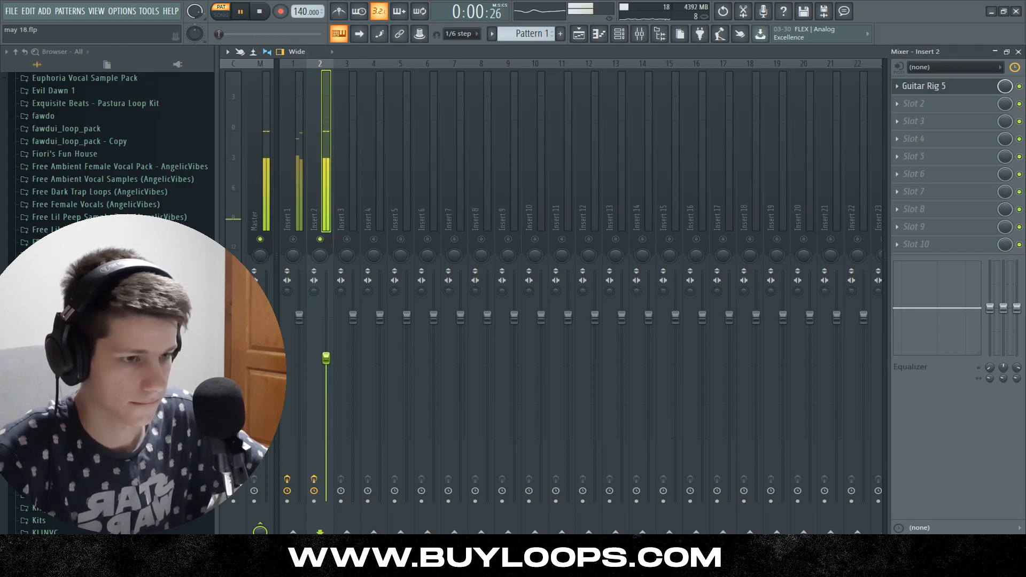
key("space")
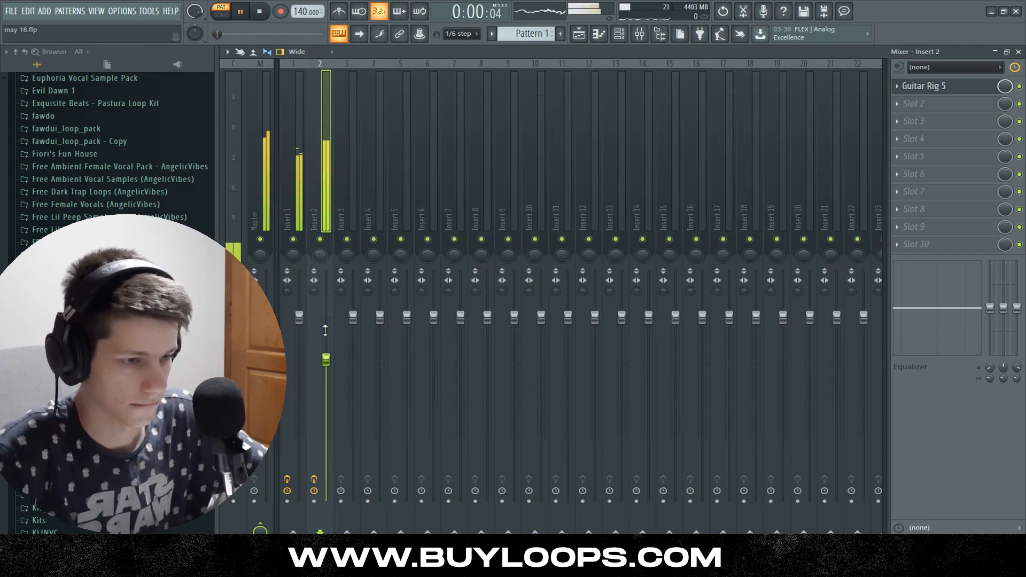
left_click(620, 35)
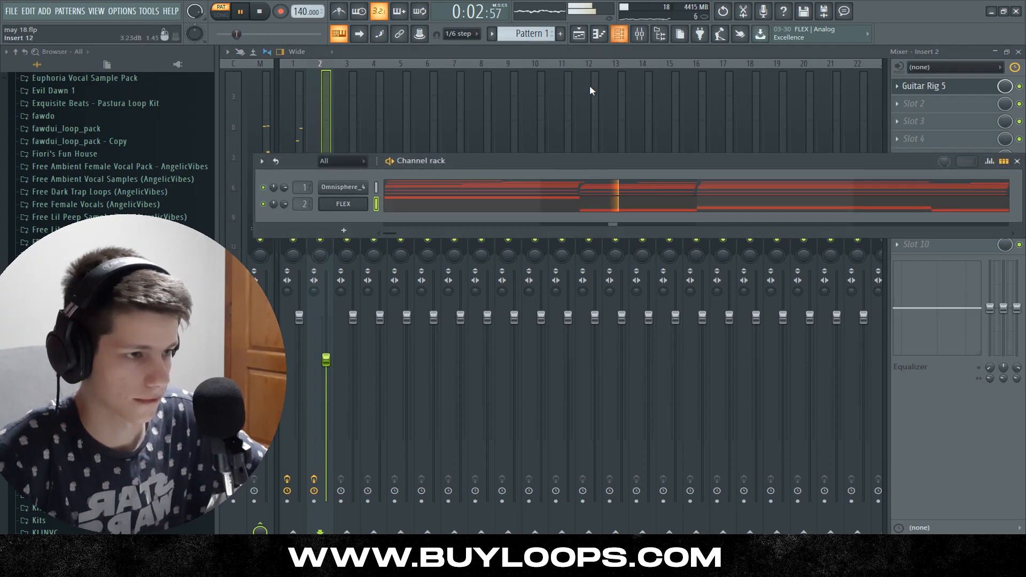
left_click(572, 210)
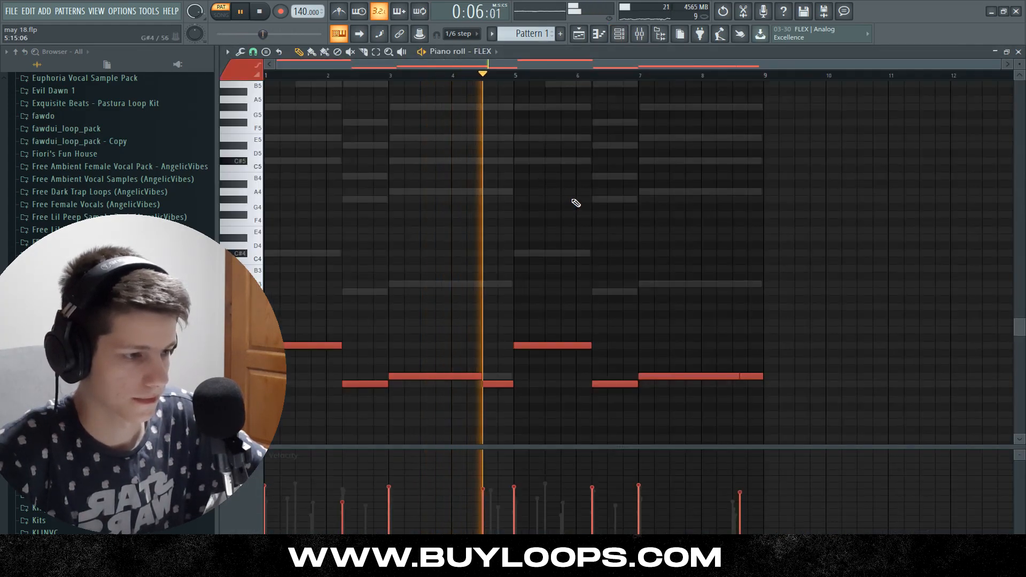
scroll(575, 203, "down", 2)
key("F6")
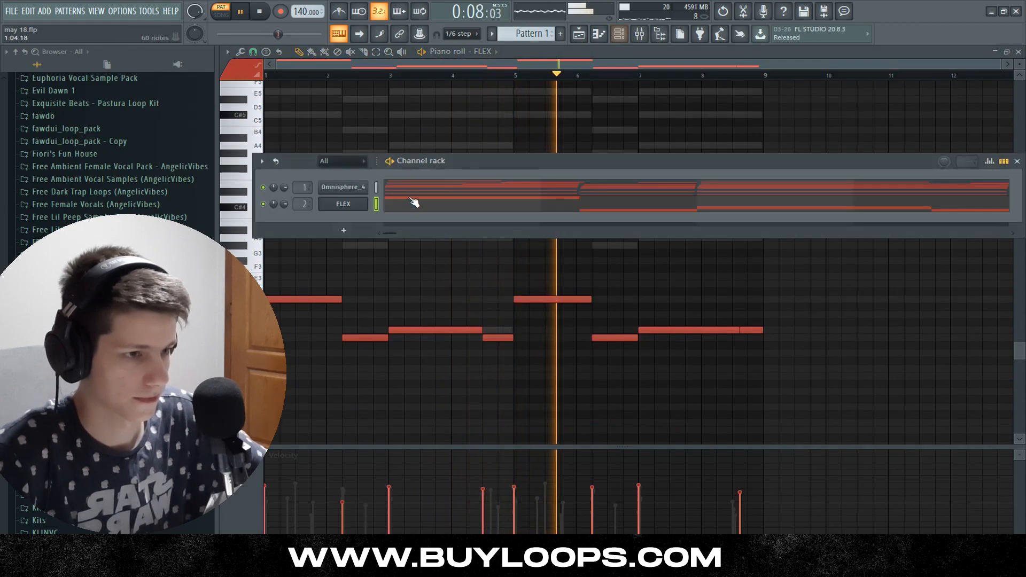
Stop playback and add an Xpand!2 instrument channel
key("space")
left_click(343, 230)
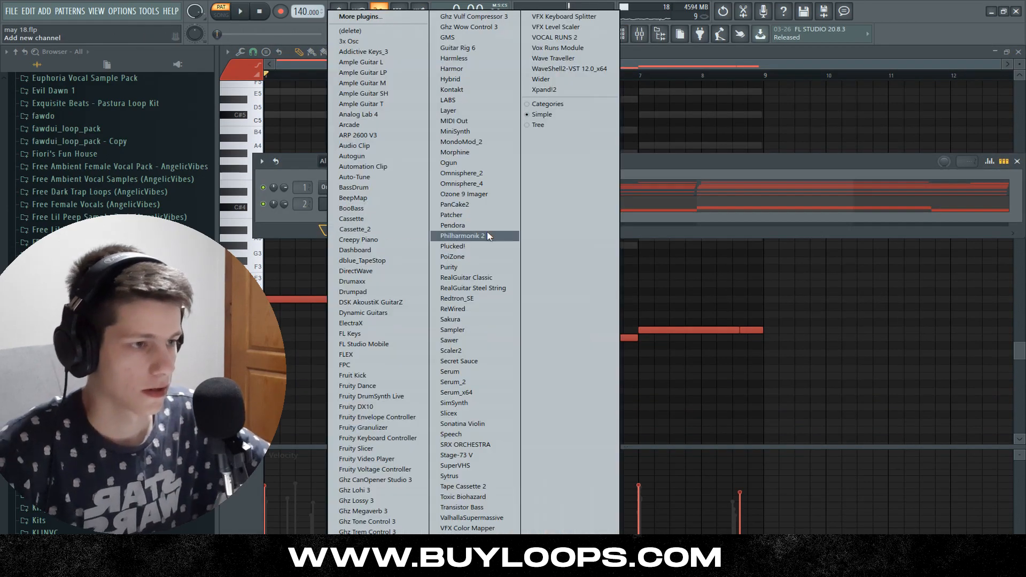
left_click(568, 92)
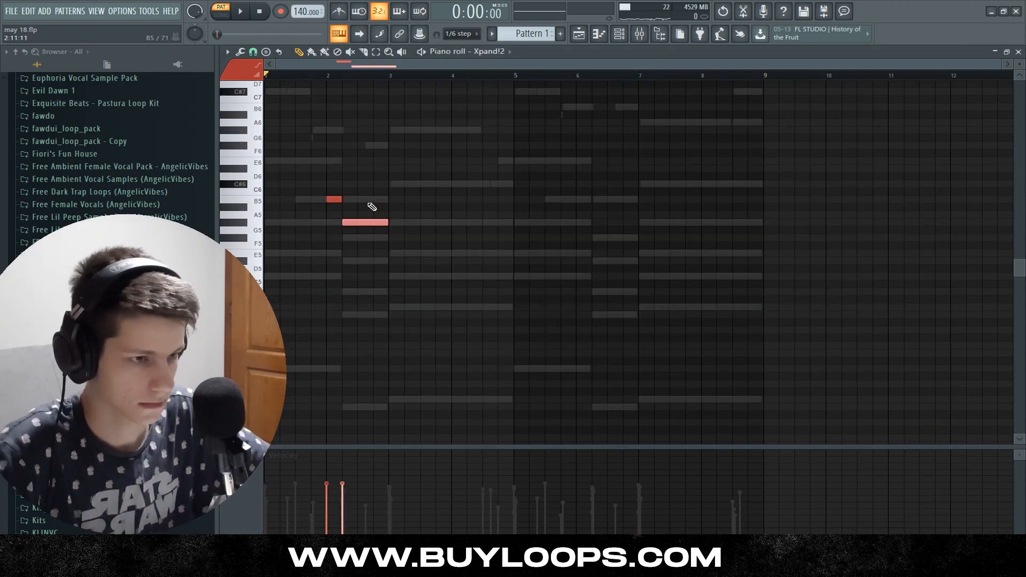
Listen to the two trial Xpand!2 notes in bar 2, B5 and G#5, and delete both
key("space")
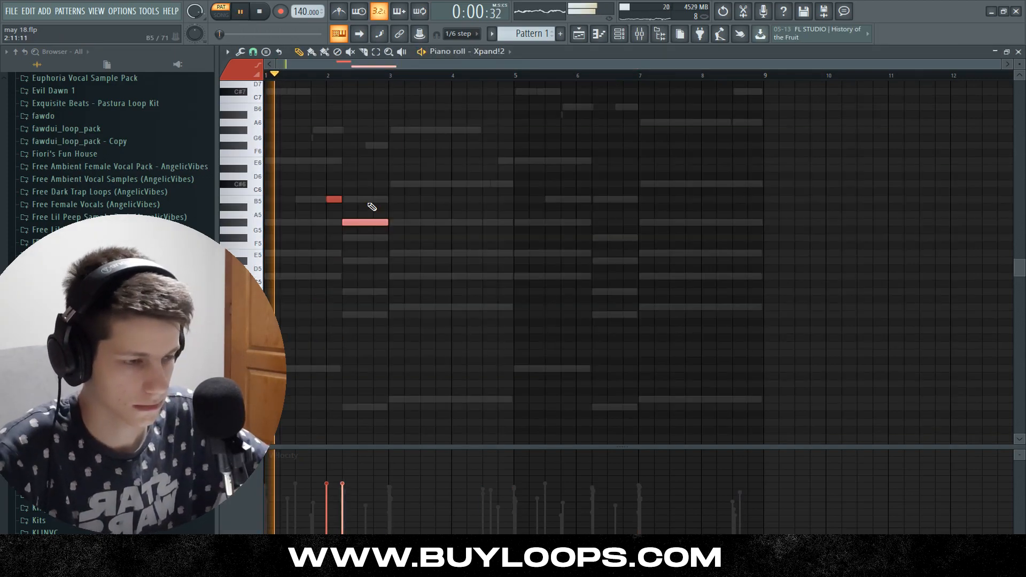
scroll(284, 202, "up", 1)
scroll(285, 202, "up", 3)
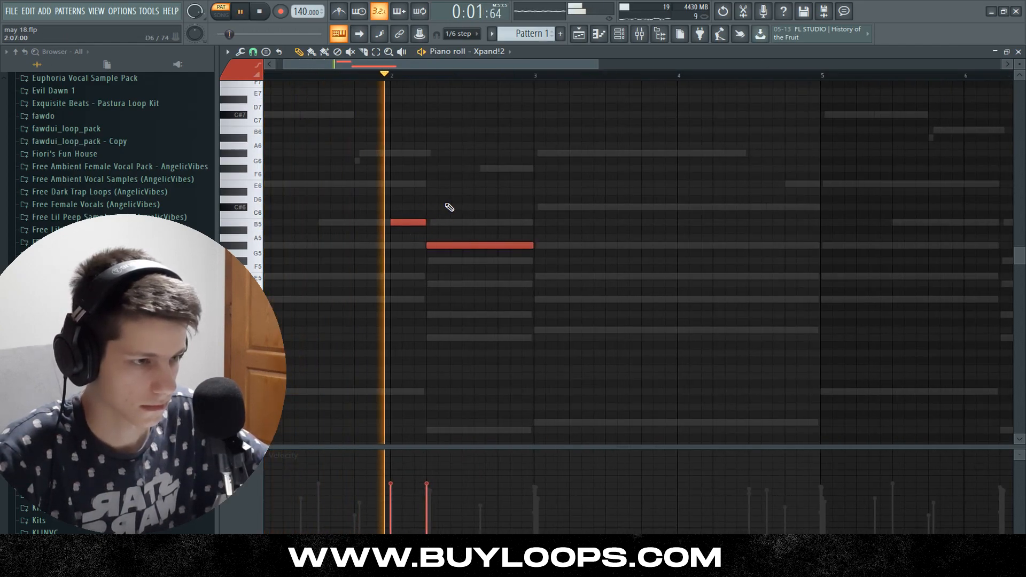
key("space")
right_click(420, 222)
right_click(453, 245)
While listening, give Xpand!2 a 12-step B5 note ending at bar 3 and a 12-step C#6 note starting there
key("space")
scroll(452, 242, "down", 3)
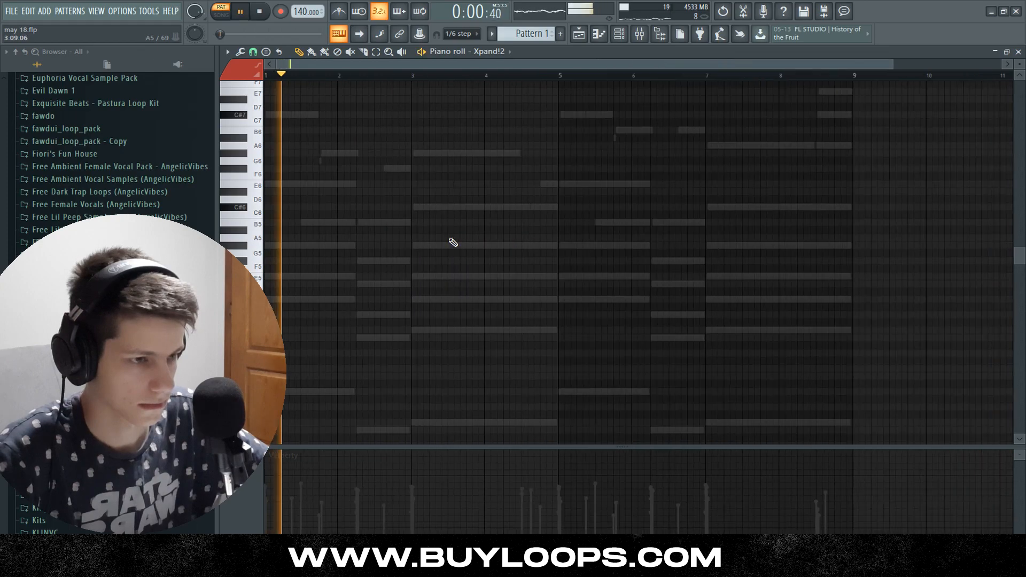
scroll(384, 245, "up", 4)
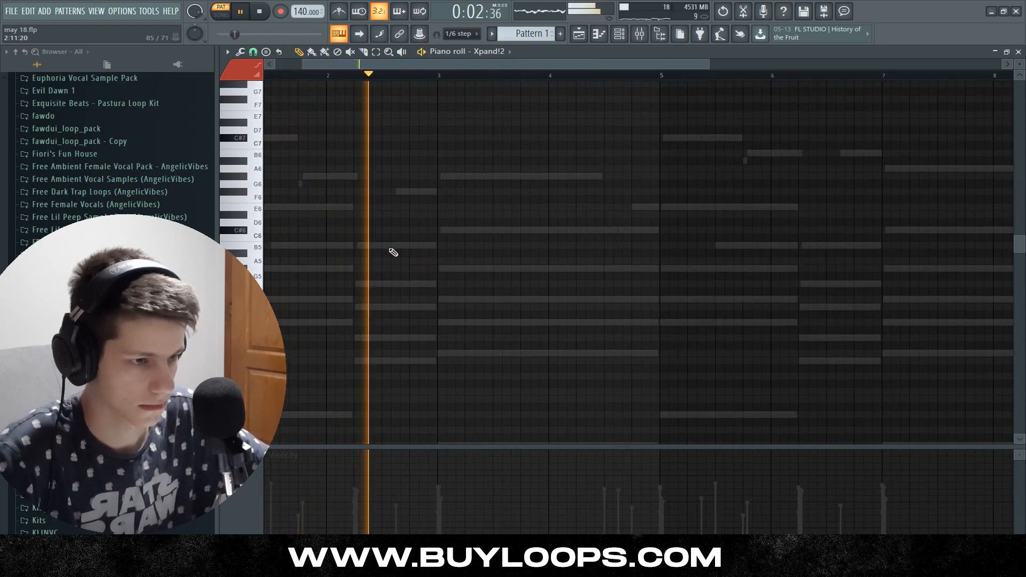
key("space")
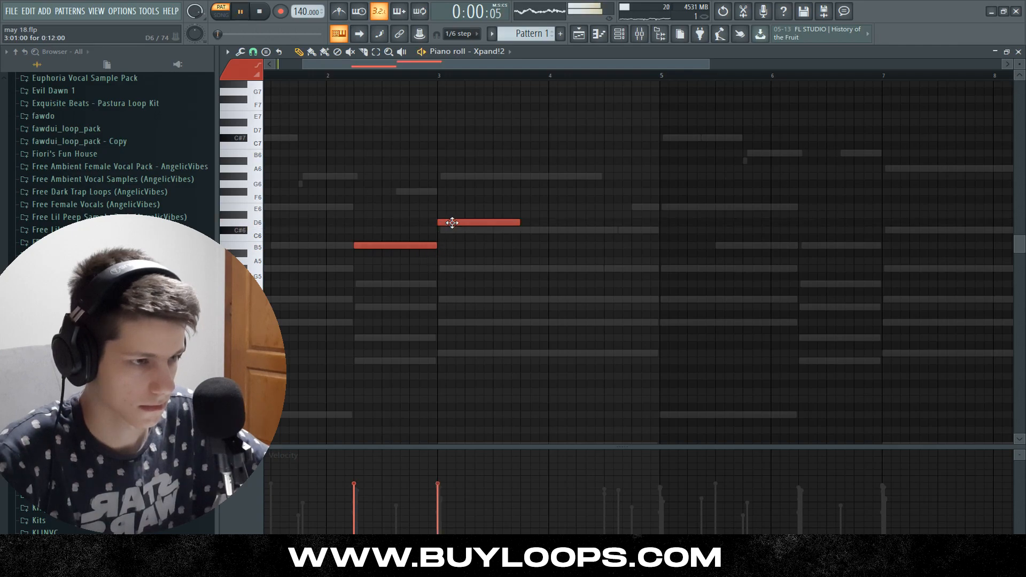
scroll(458, 213, "down", 2)
scroll(427, 216, "up", 4)
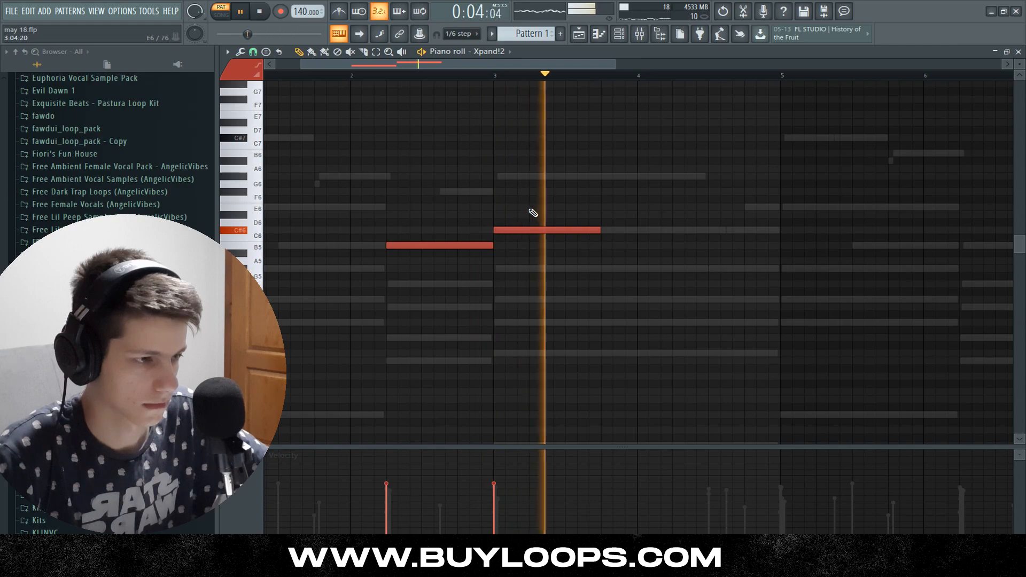
scroll(594, 218, "down", 1)
scroll(592, 176, "down", 1)
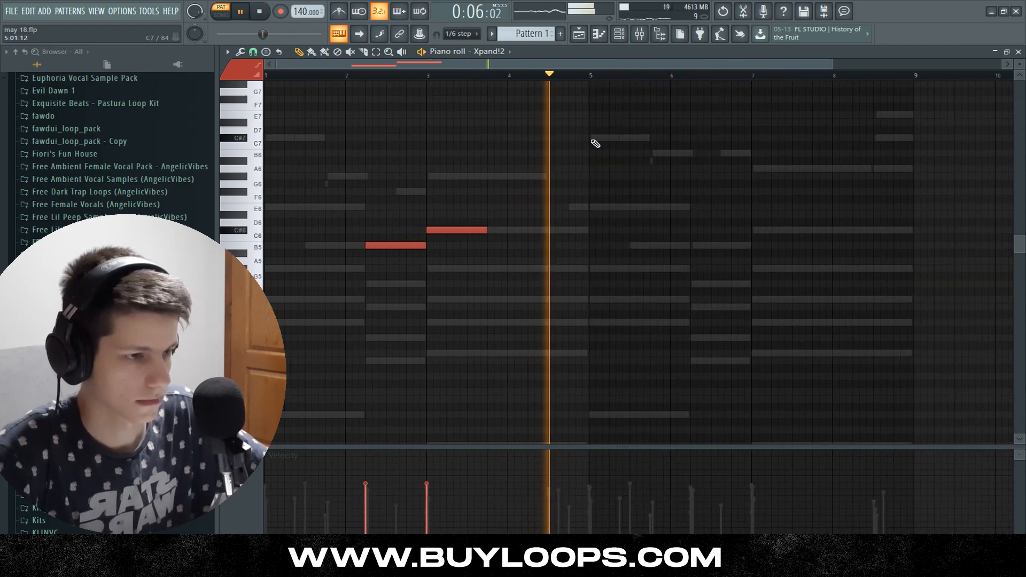
Raise the Attack and Release smart knobs of the Xpand!2 organ sound, and resume playback in its piano roll
key("space")
left_click(619, 35)
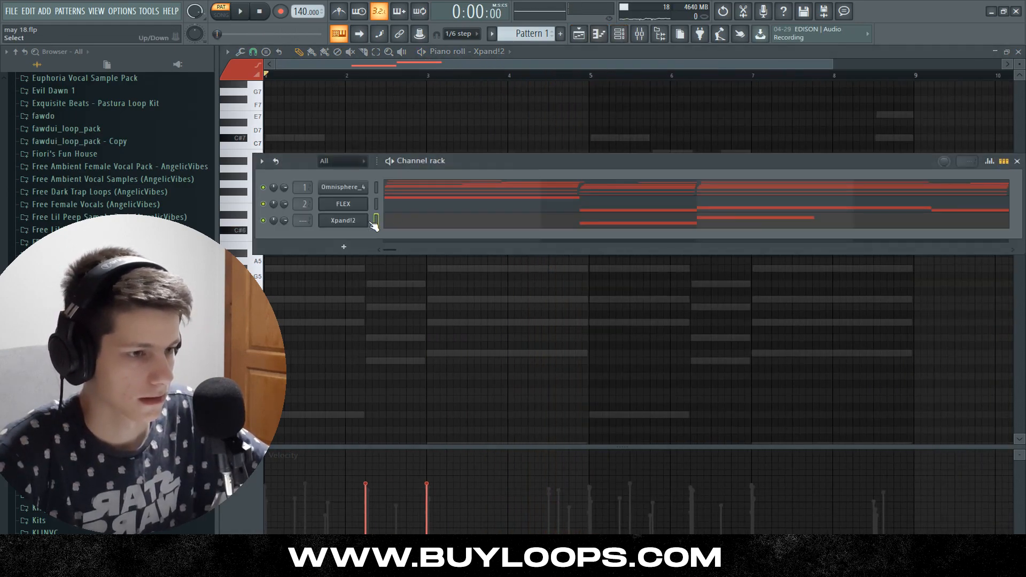
left_click(373, 216)
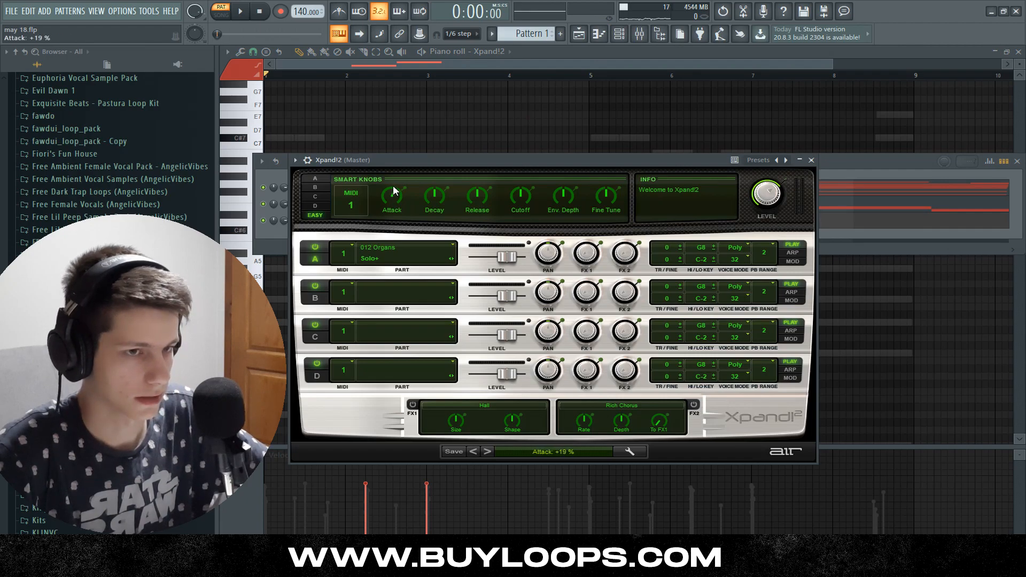
left_click_drag(394, 177, 392, 201)
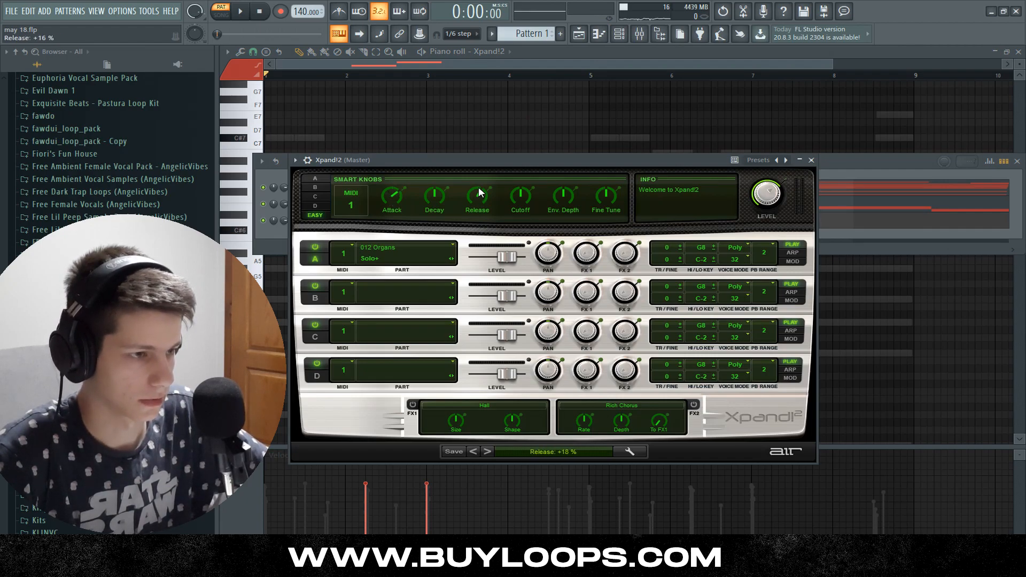
left_click_drag(479, 188, 480, 180)
key("space")
left_click(437, 123)
Listen to the Xpand!2 notes against the other parts and check the instrument's settings
scroll(352, 171, "up", 2)
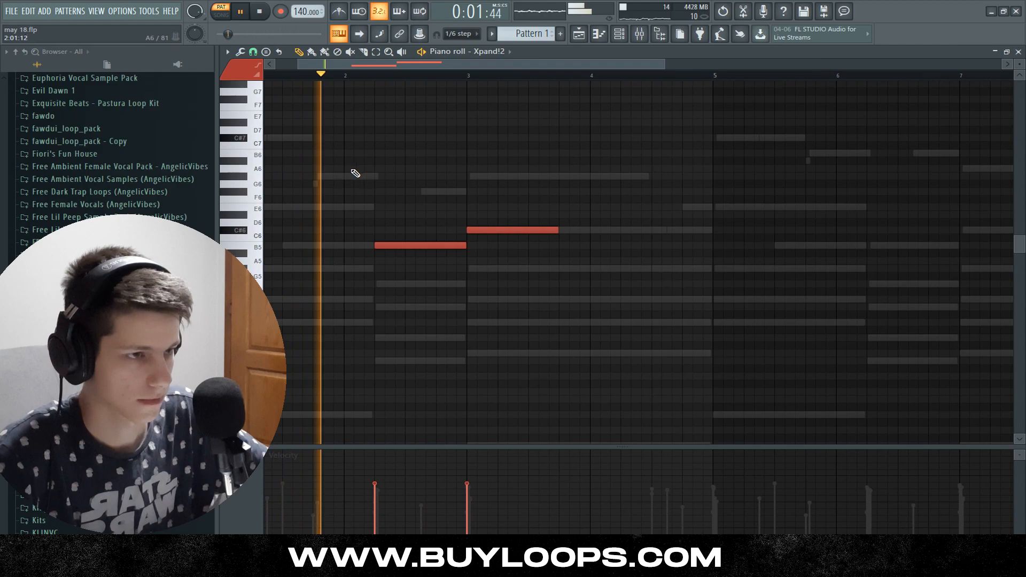
scroll(396, 172, "down", 2)
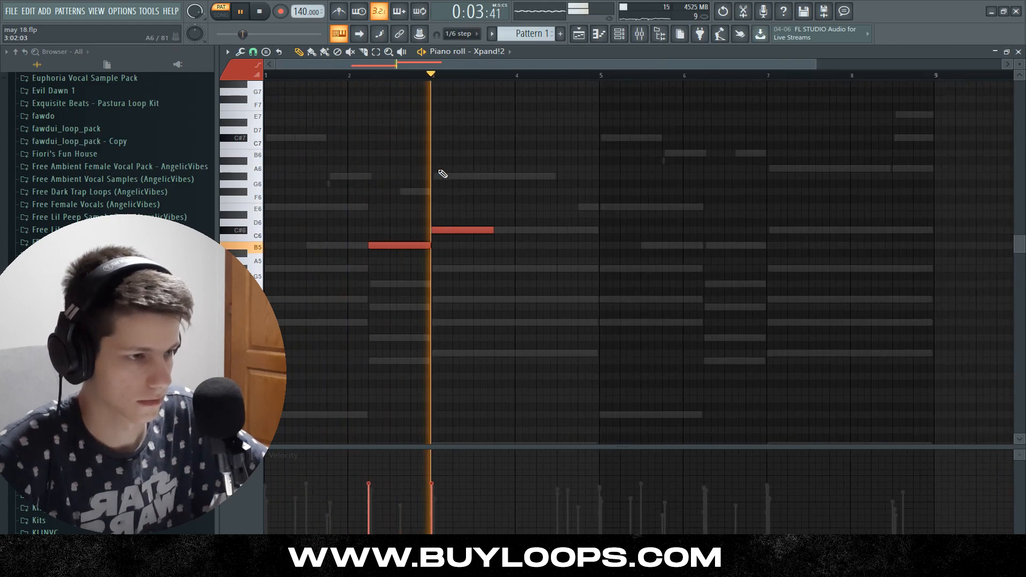
scroll(447, 175, "down", 1)
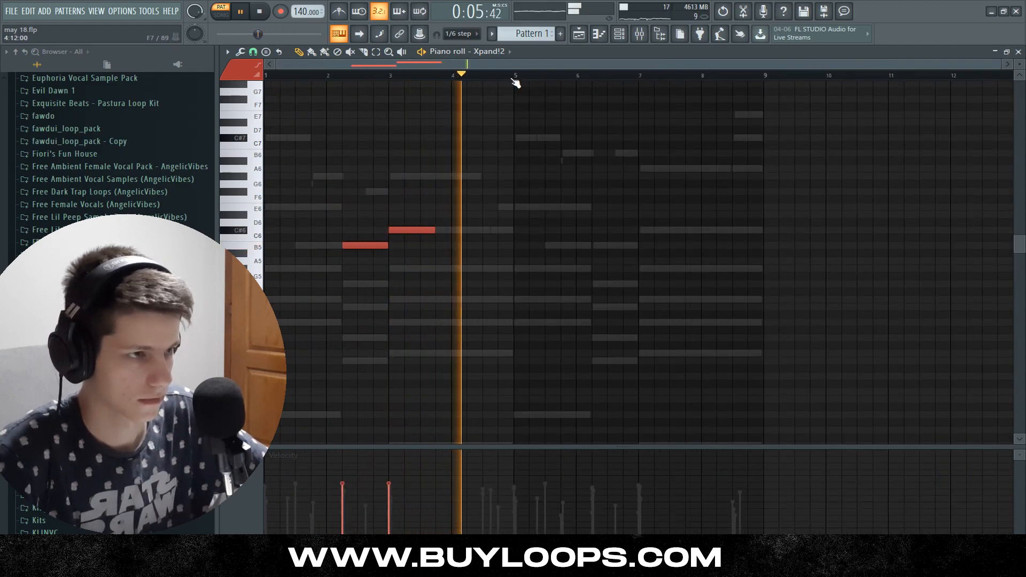
left_click(619, 34)
left_click(360, 218)
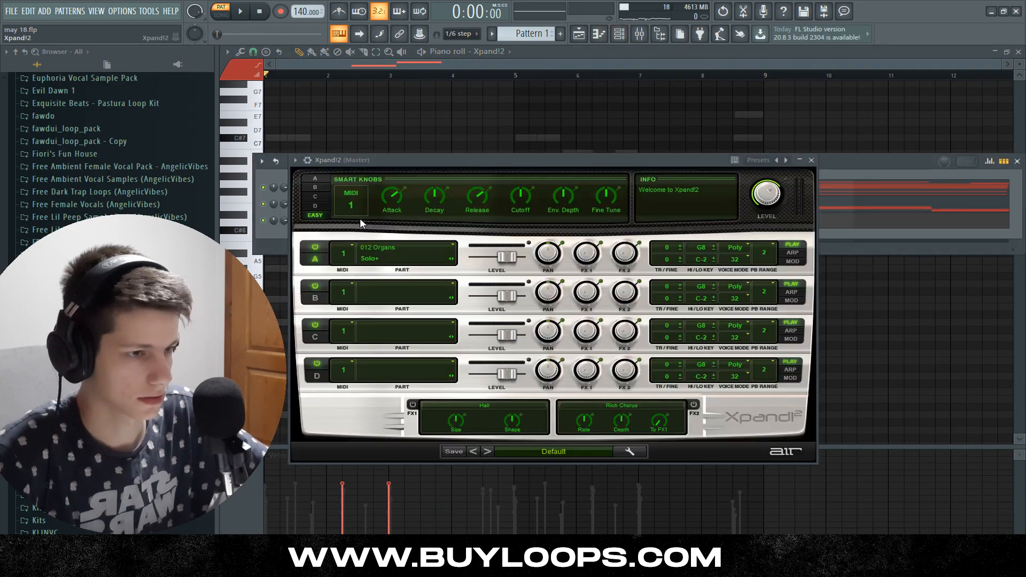
left_click(480, 116)
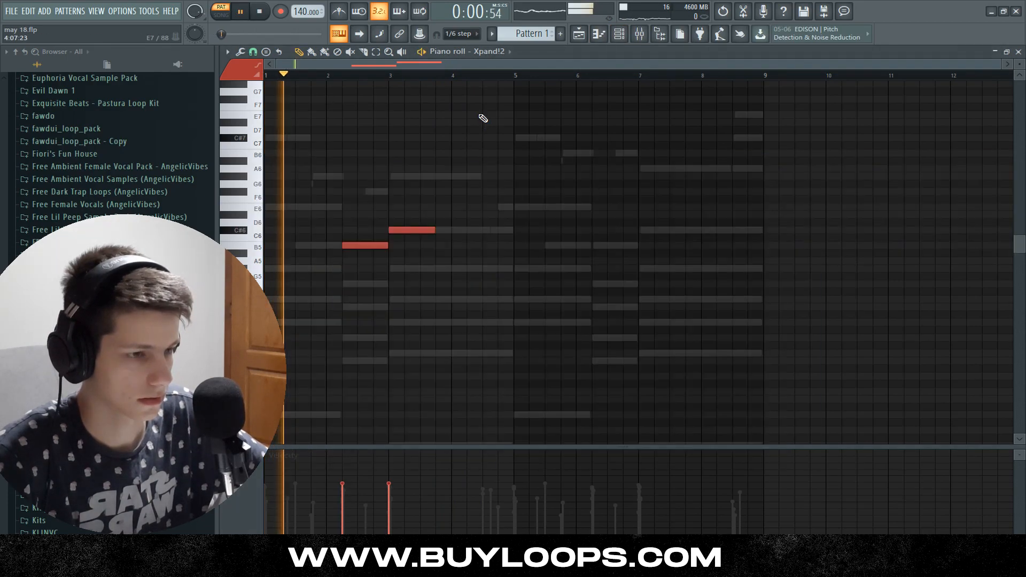
Lower the Xpand!2 note at bar 3 to G#5, and add C#6 ending at bar 5, B5 ending at bar 7 and C#6 starting at bar 7
scroll(330, 168, "up", 2)
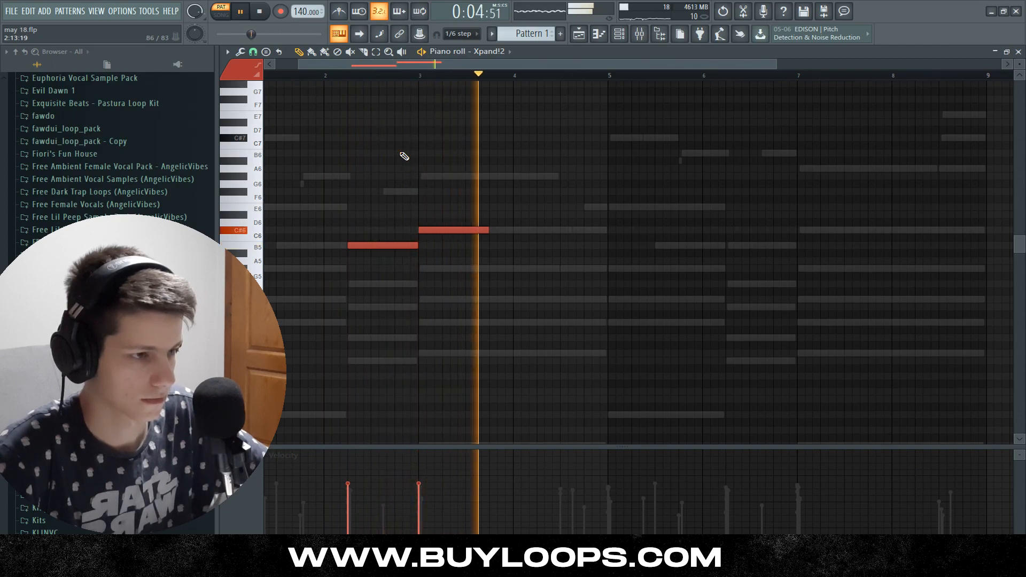
scroll(447, 183, "down", 2)
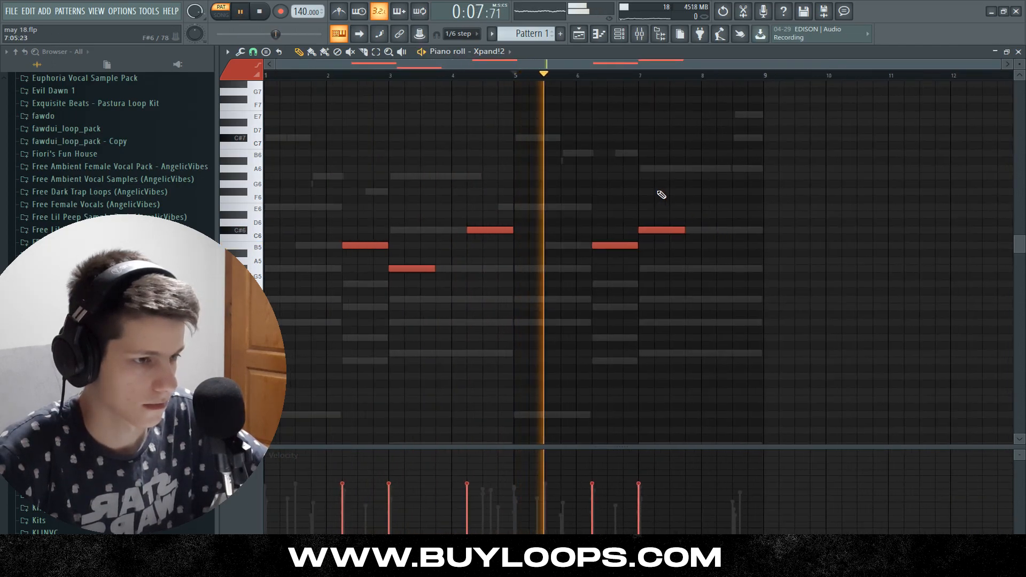
scroll(641, 194, "up", 2)
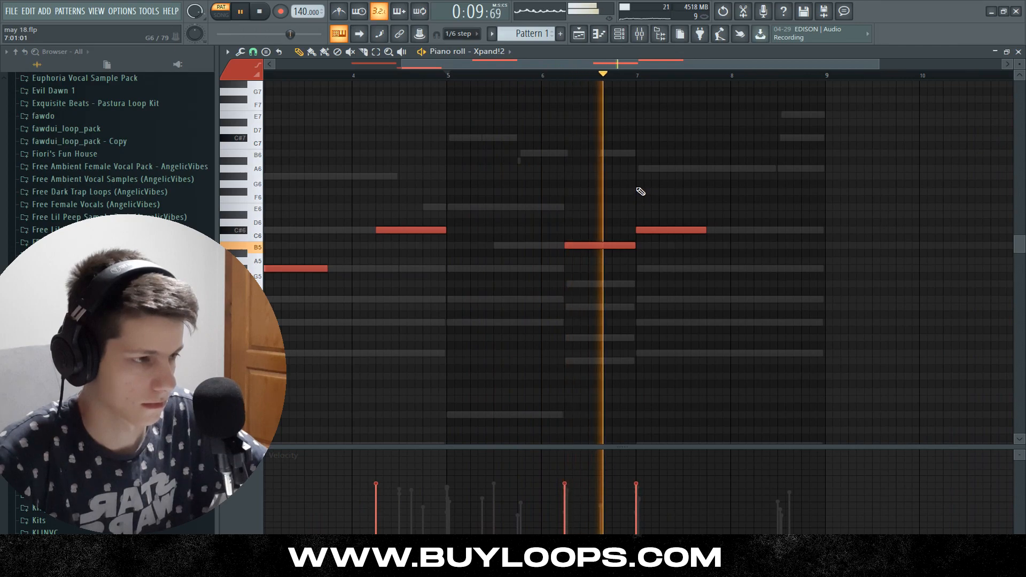
scroll(641, 194, "down", 2)
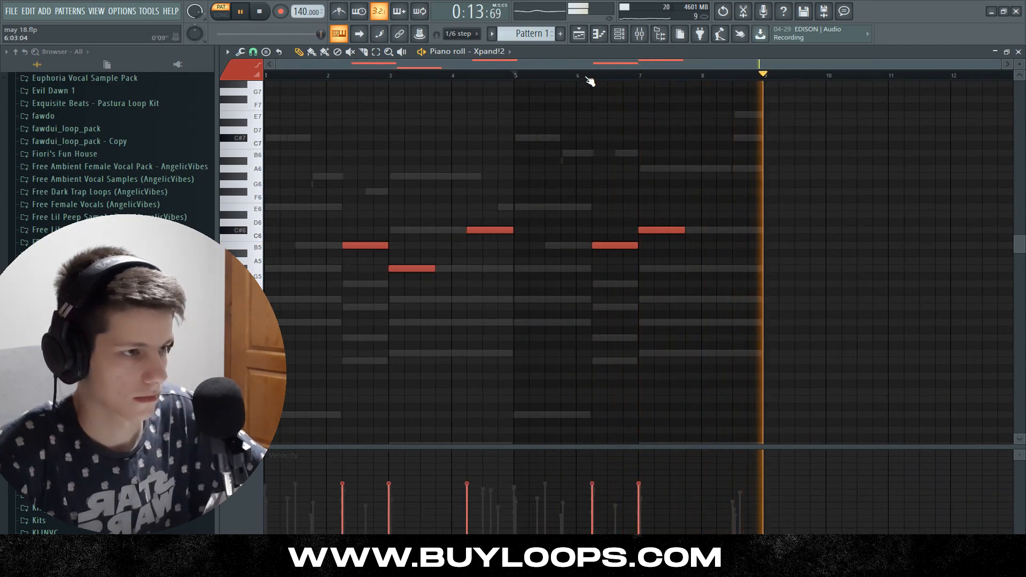
Route Xpand!2 to mixer track Insert 3 and load ValhallaVintageVerb in its first effect slot
left_click(619, 33)
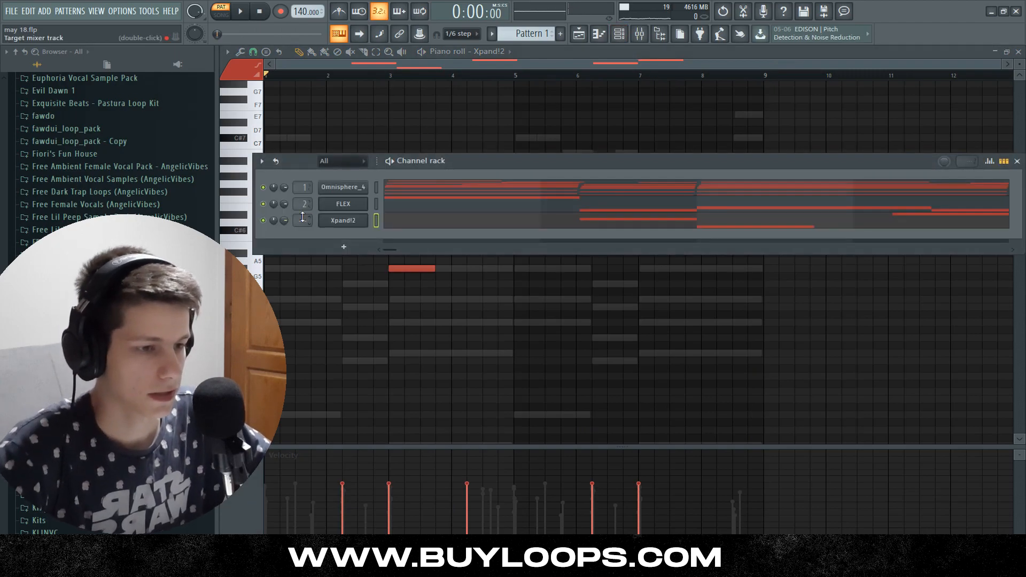
left_click(639, 33)
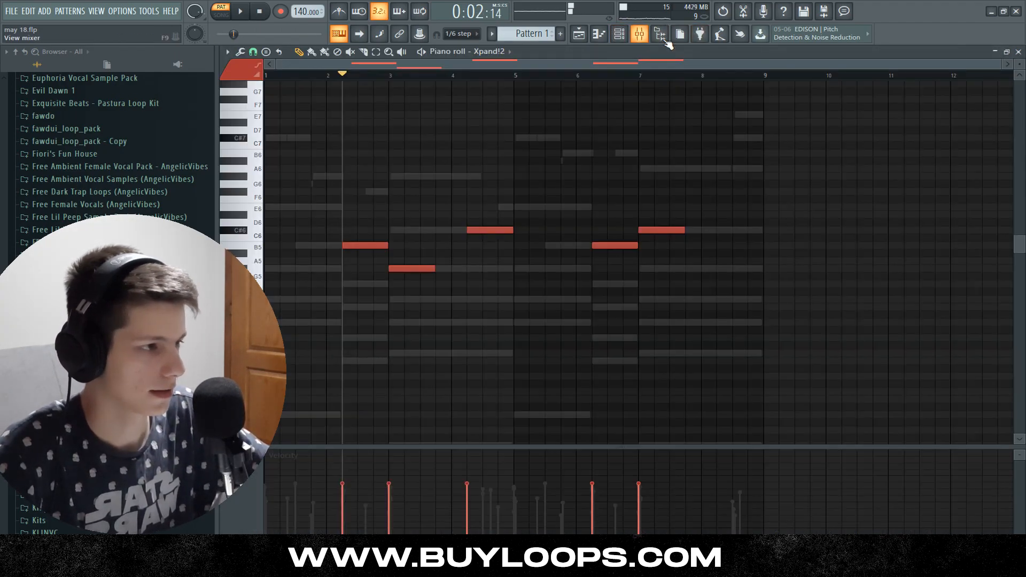
left_click(944, 87)
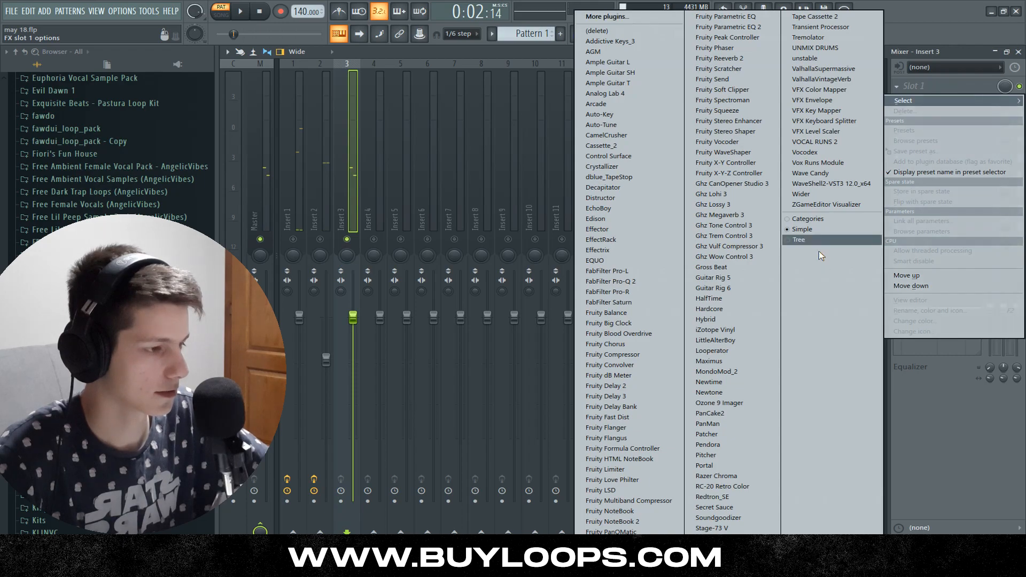
left_click(823, 79)
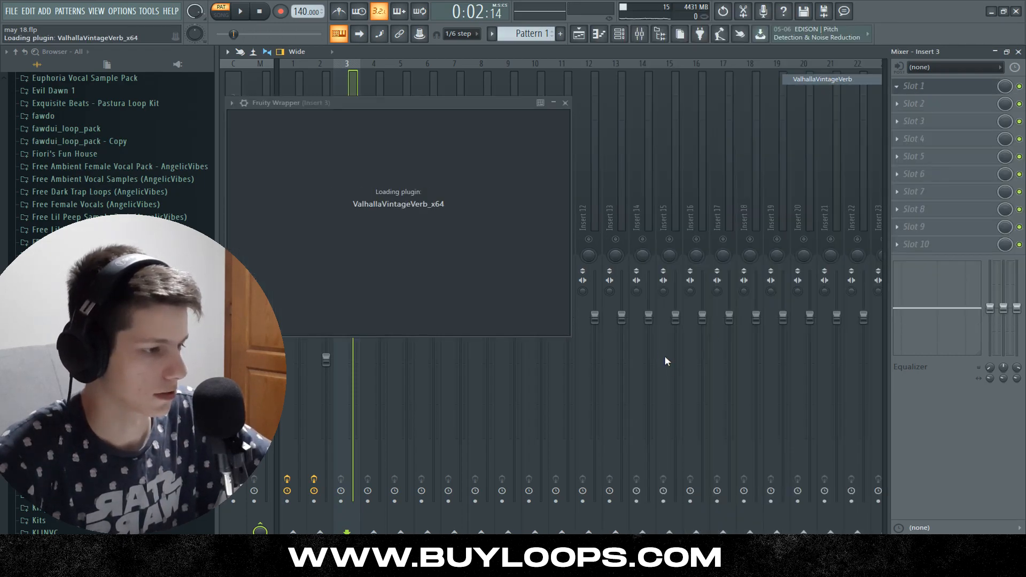
Apply the Sanctuary preset Lots of Space to the reverb, set its mix to 24%, listen, and close it
left_click(676, 301)
mouse_move(651, 496)
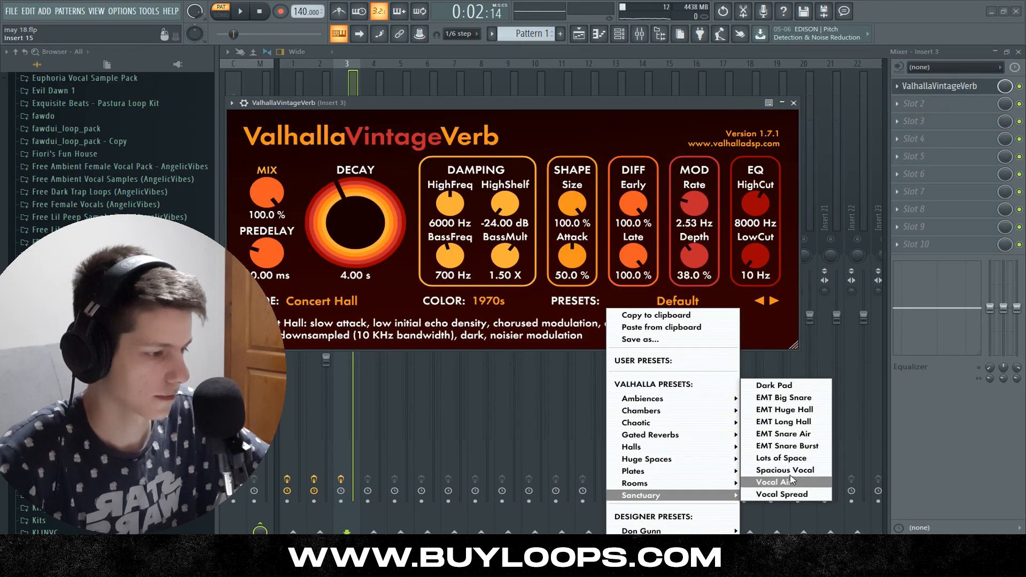
left_click(786, 458)
key("space")
left_click_drag(267, 191, 271, 201)
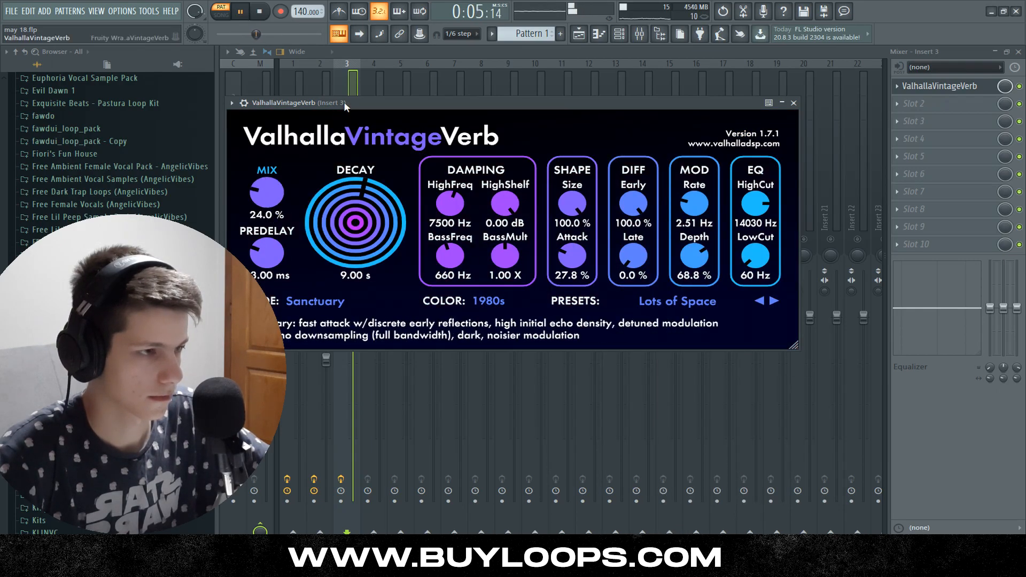
key("space")
left_click(793, 102)
Load PanCake2 in the second effect slot of Insert 3, choose one of its presets, start playback and close the plugin
left_click(938, 111)
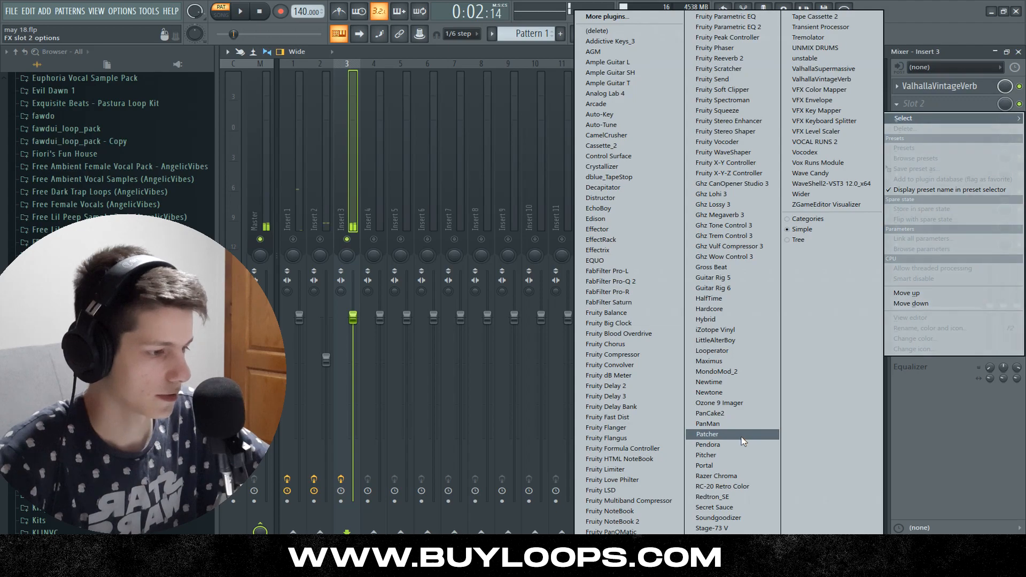
left_click(710, 413)
left_click(247, 117)
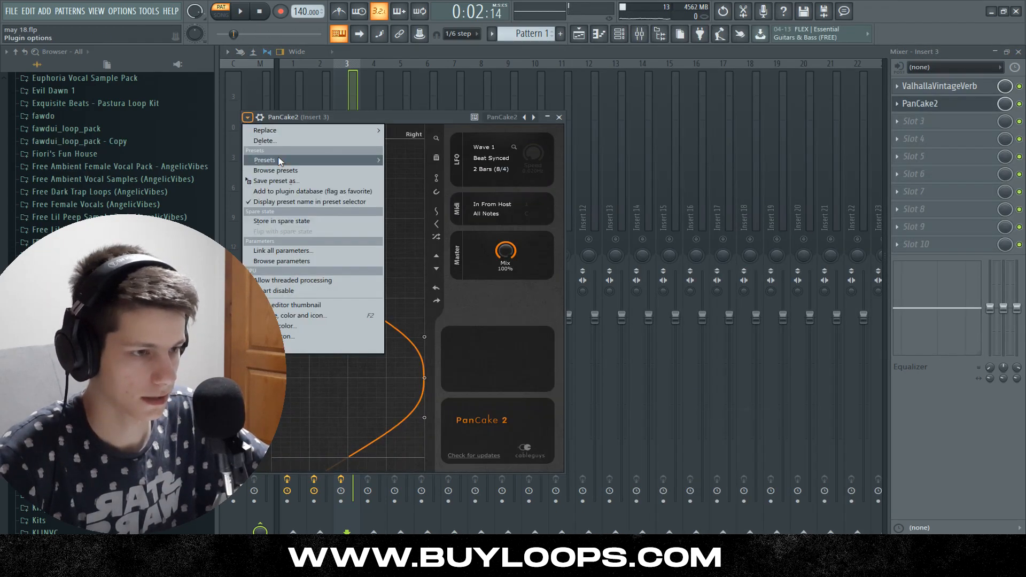
mouse_move(267, 160)
left_click(432, 226)
key("space")
left_click(559, 117)
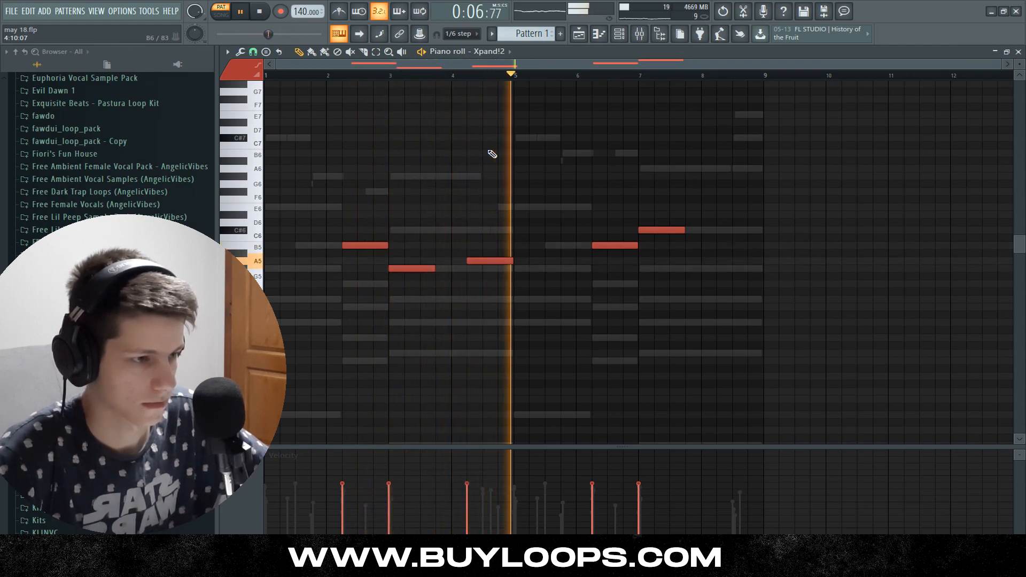
Add a second Xpand!2 channel and browse the sound list of part A for a different sound
left_click(619, 34)
left_click(345, 249)
left_click(550, 90)
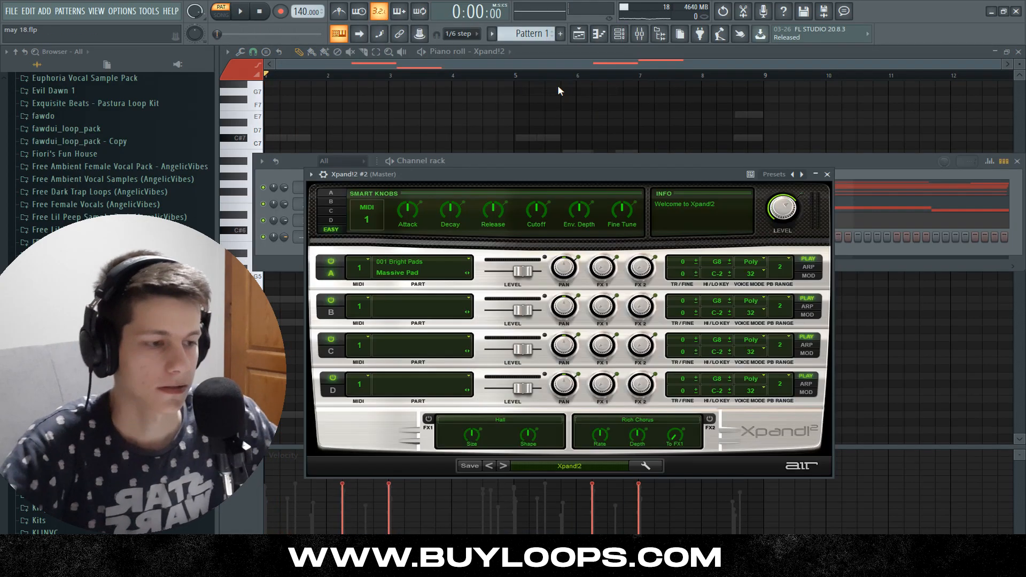
left_click(432, 269)
mouse_move(427, 392)
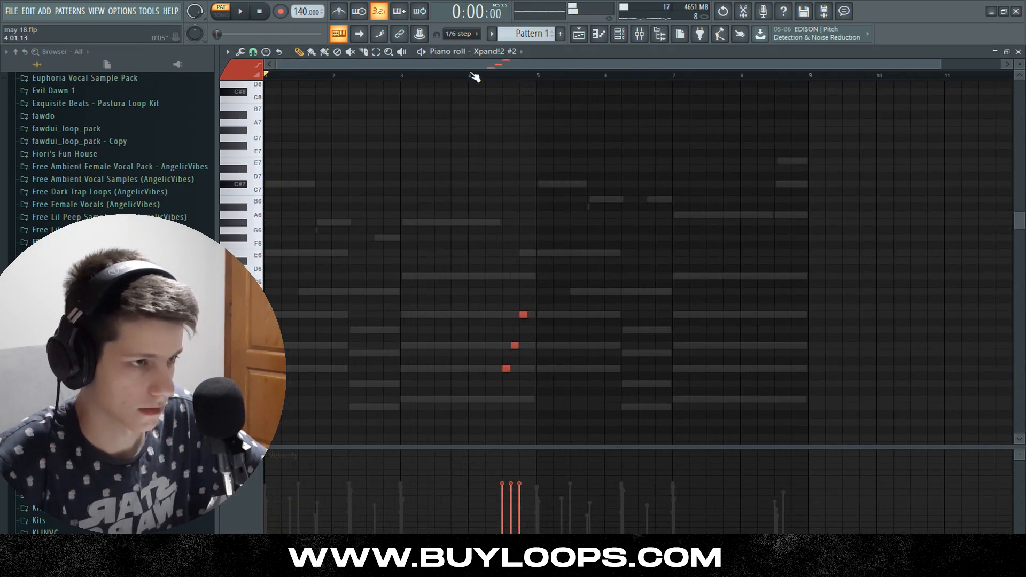
Place short rising notes C#5, E5 and G#5 shortly before bar 5 in Xpand!2 #2, and lower the first and last velocities
left_click(476, 75)
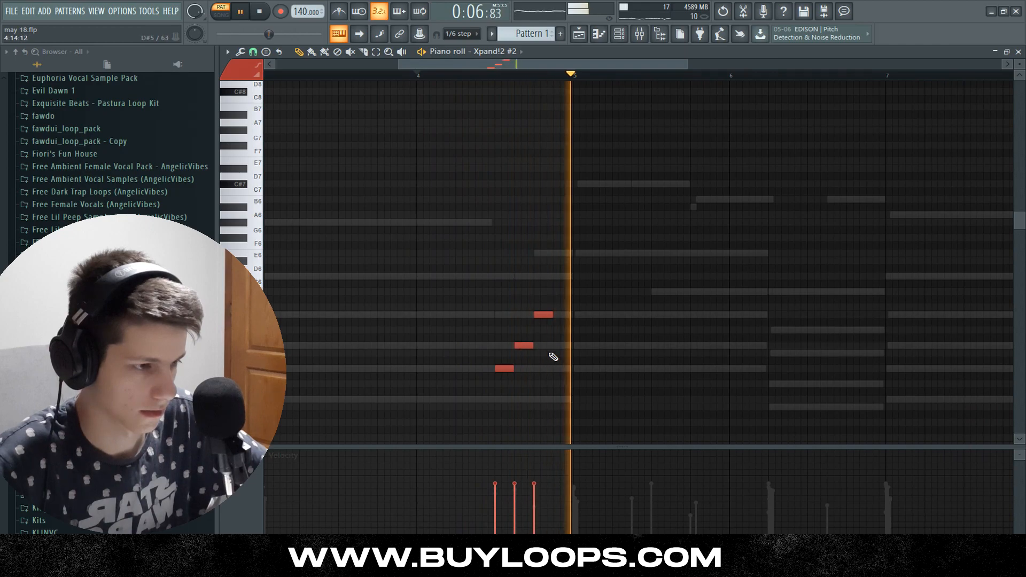
key("space")
left_click_drag(492, 402, 546, 289)
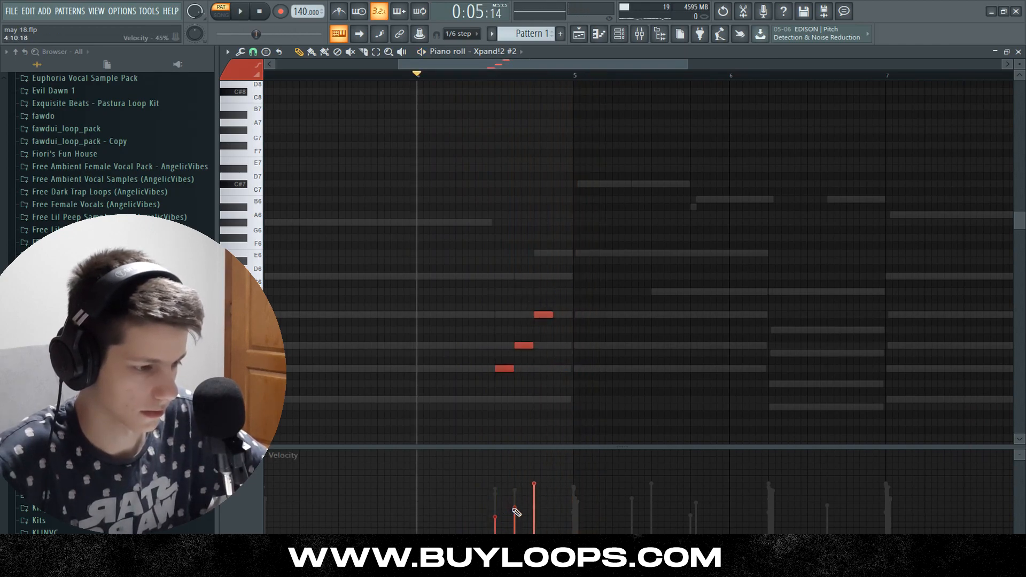
key("space")
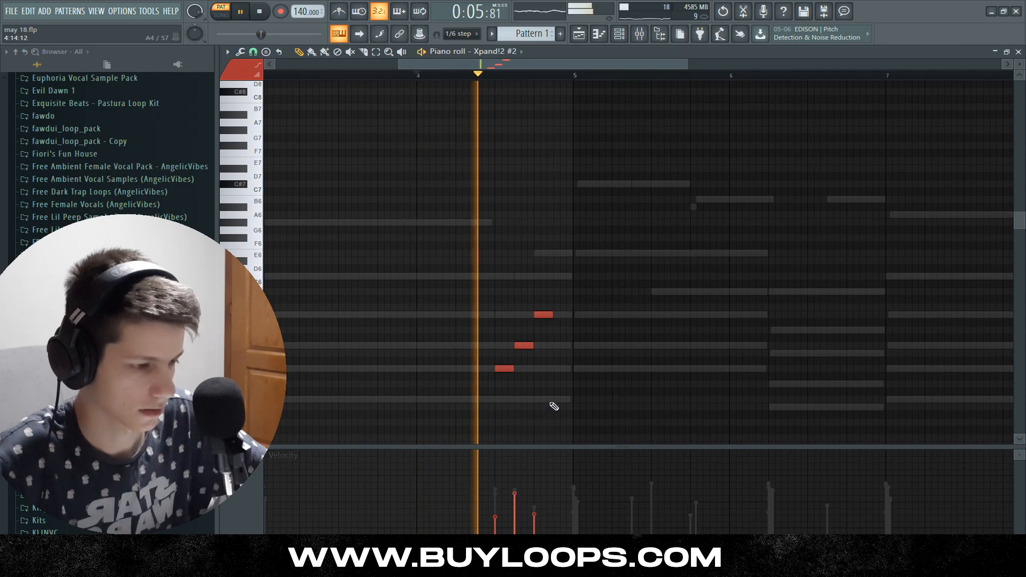
Add a second three-note rise of E5, G#5 and C#6 shortly before bar 9 in Xpand!2 #2 and listen to it
scroll(561, 389, "down", 3)
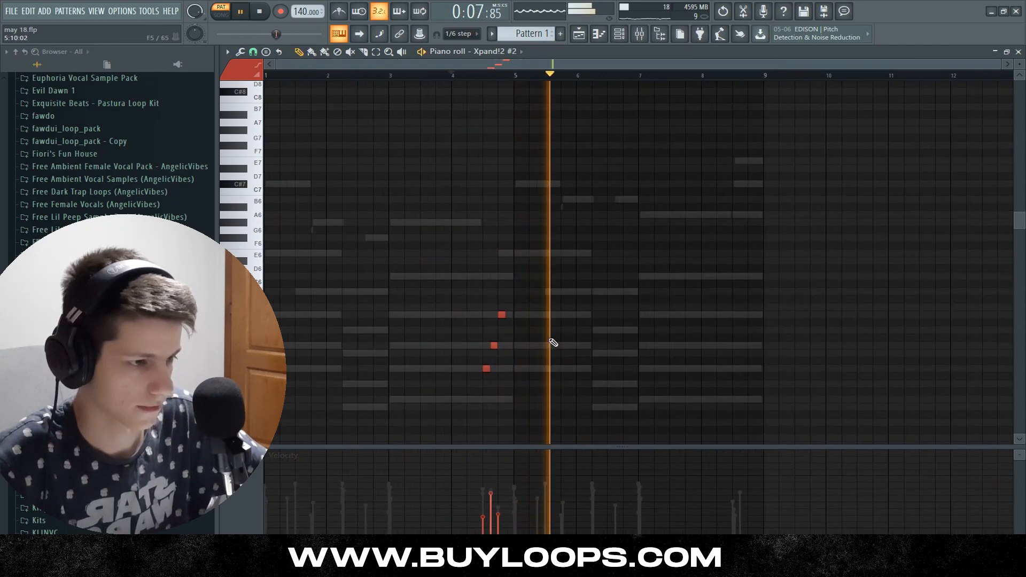
scroll(641, 257, "up", 3)
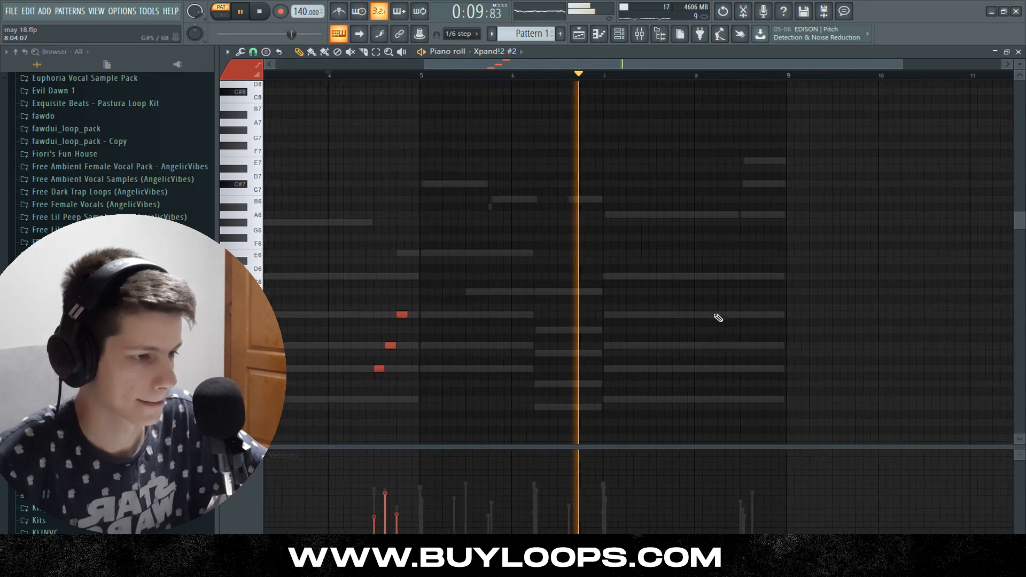
scroll(786, 360, "up", 2)
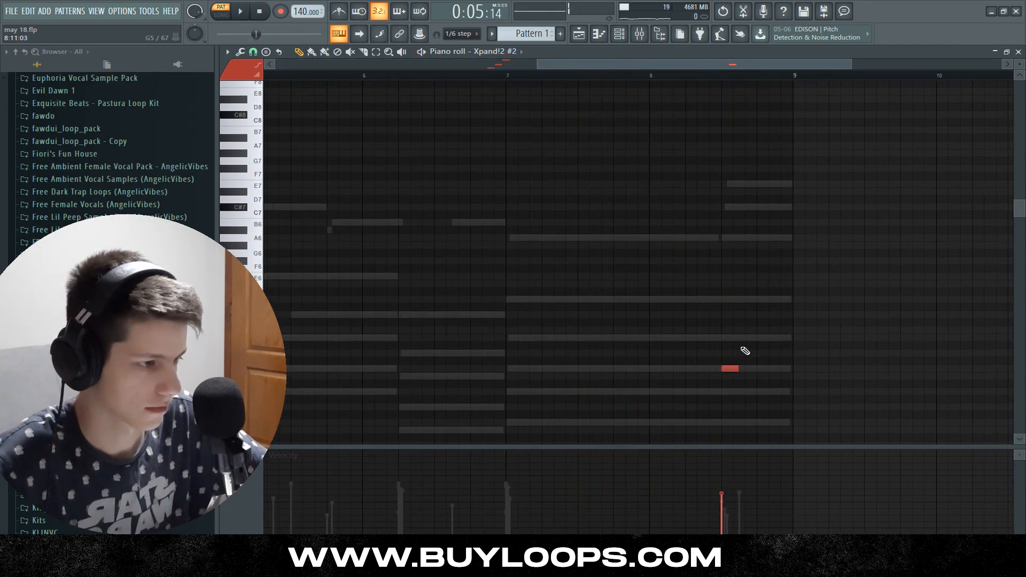
scroll(602, 102, "down", 3)
key("space")
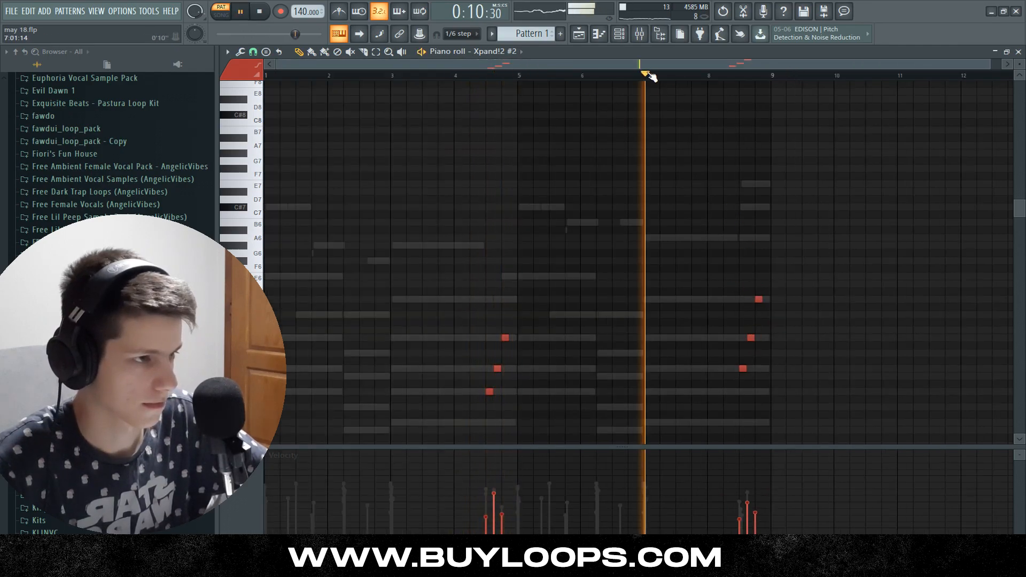
scroll(753, 243, "down", 2)
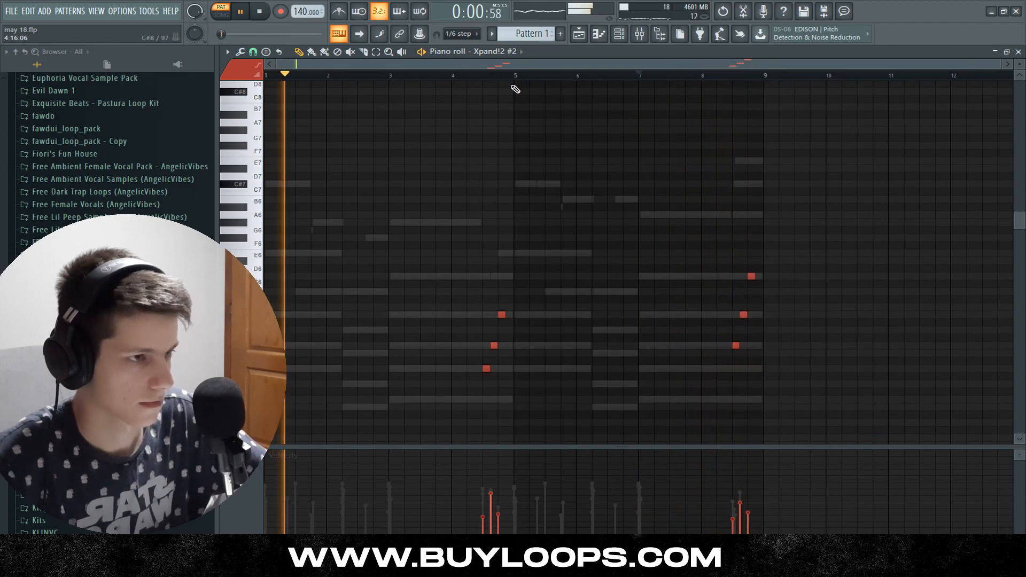
Route Xpand!2 #2 to mixer track Insert 4 and load ValhallaSupermassive in its first effect slot
left_click(620, 35)
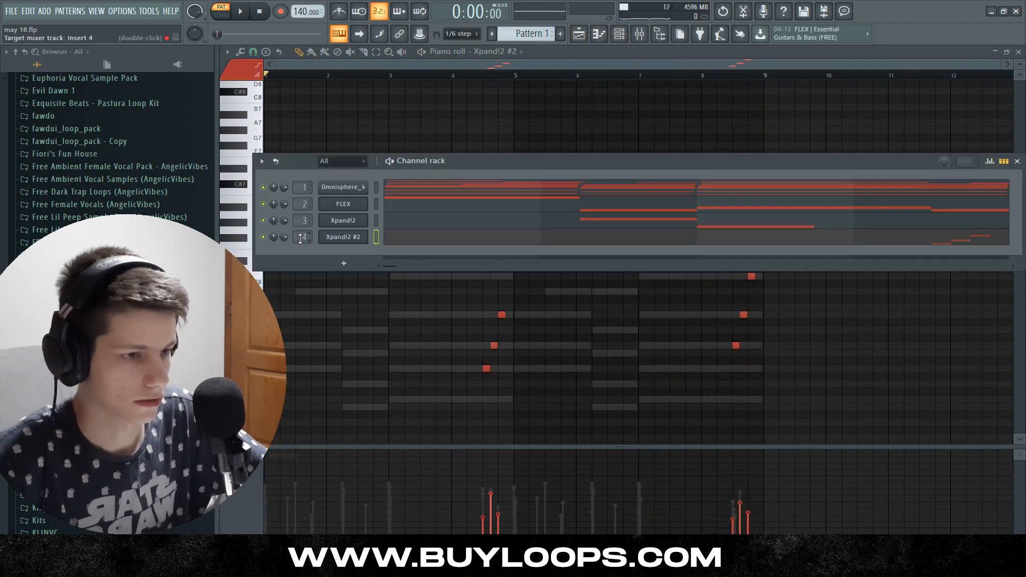
left_click(639, 37)
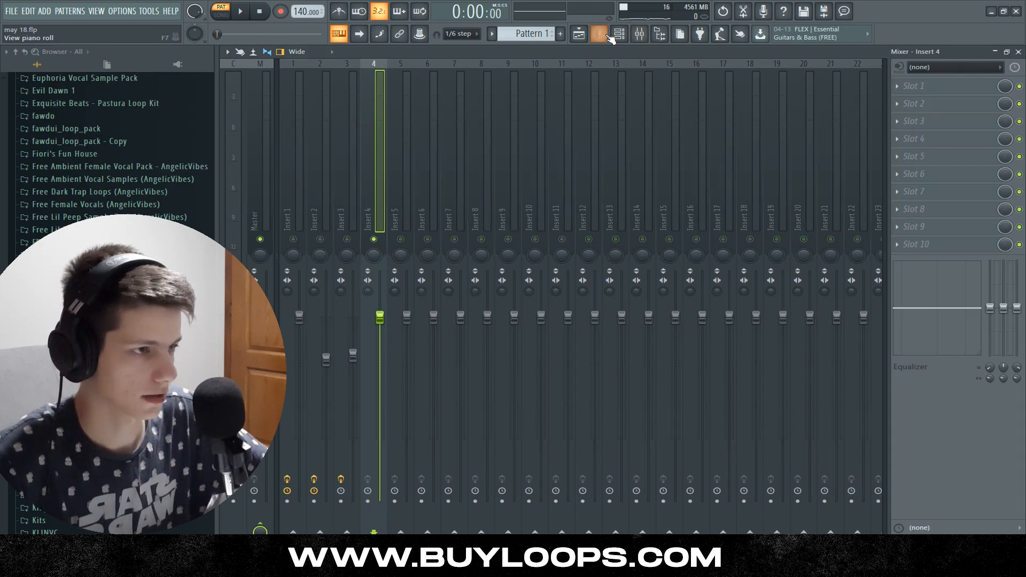
left_click(606, 36)
left_click(639, 35)
left_click(918, 85)
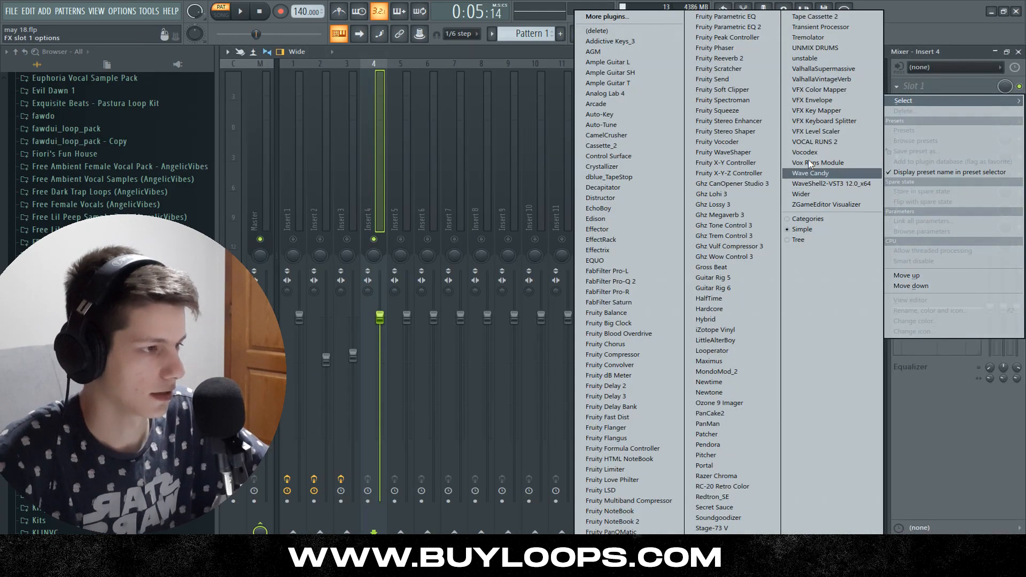
left_click(833, 69)
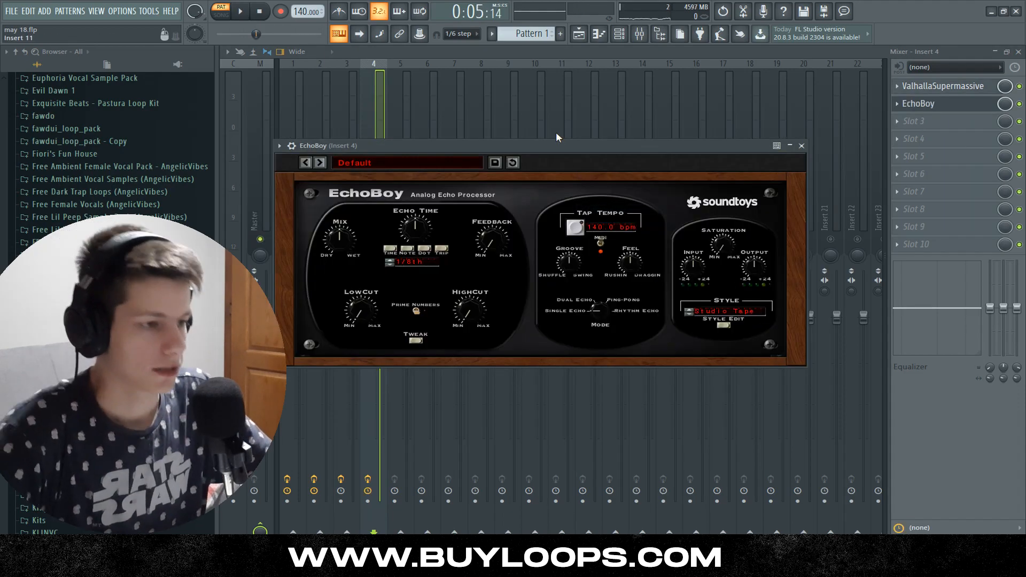
Try EchoBoy presets in the second effect slot of Insert 4 during playback, and delete the plugin from the slot
left_click(373, 165)
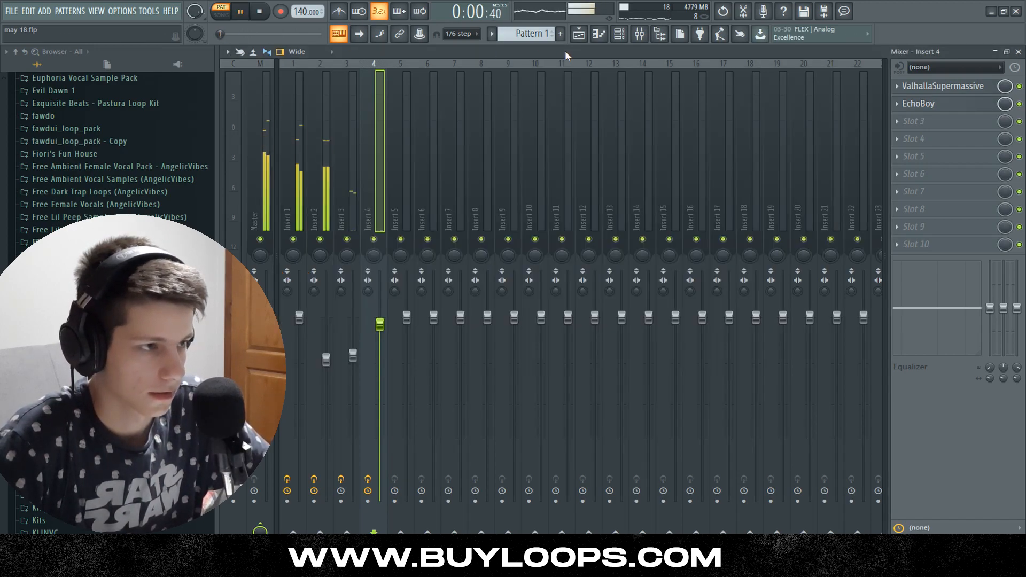
left_click(621, 35)
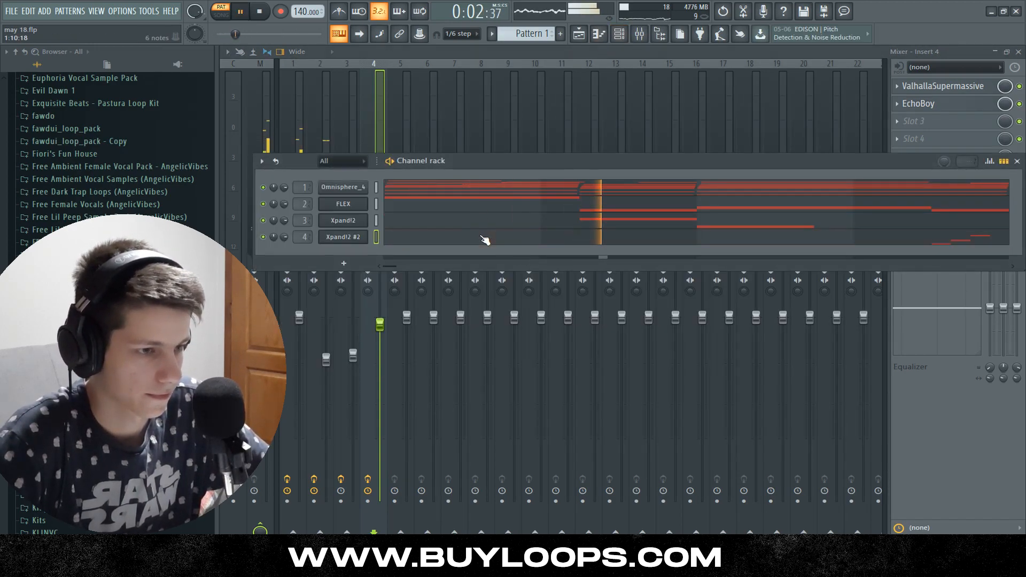
left_click(485, 240)
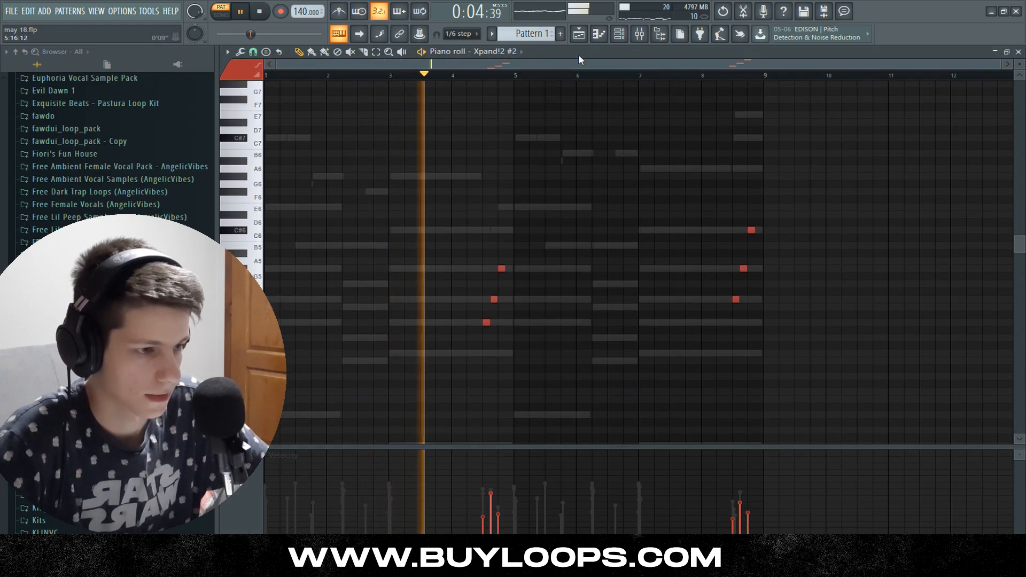
left_click(619, 36)
left_click(641, 35)
key("space")
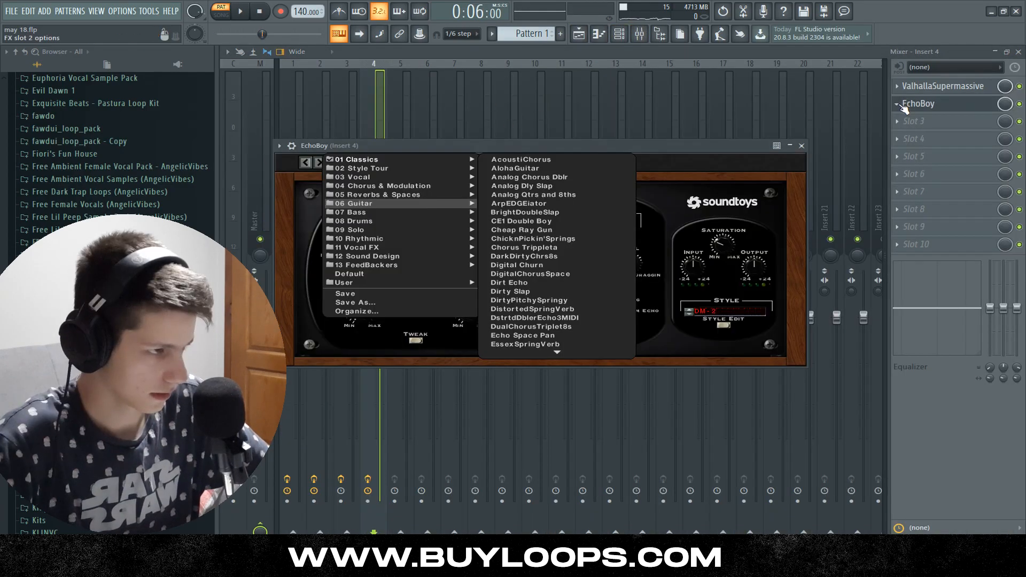
left_click(897, 103)
left_click(904, 128)
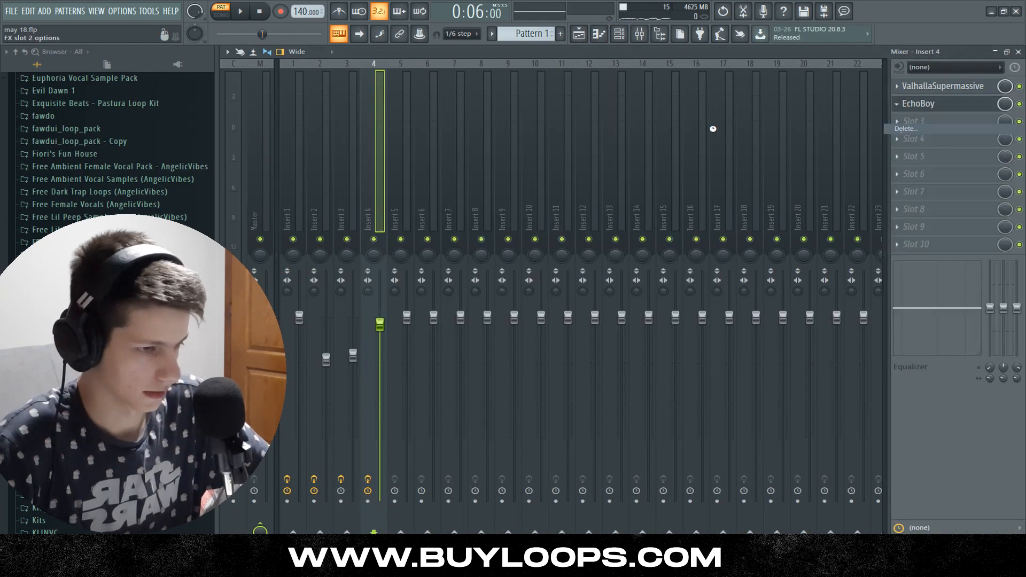
Play back the loop with the Xpand!2 #2 notes in view
left_click(596, 36)
left_click(619, 34)
left_click(599, 34)
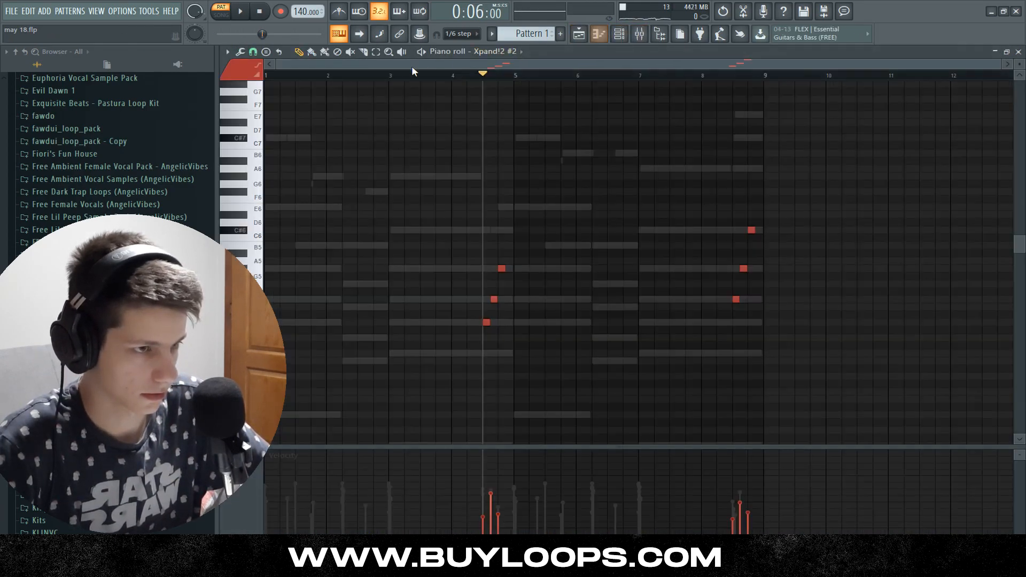
key("space")
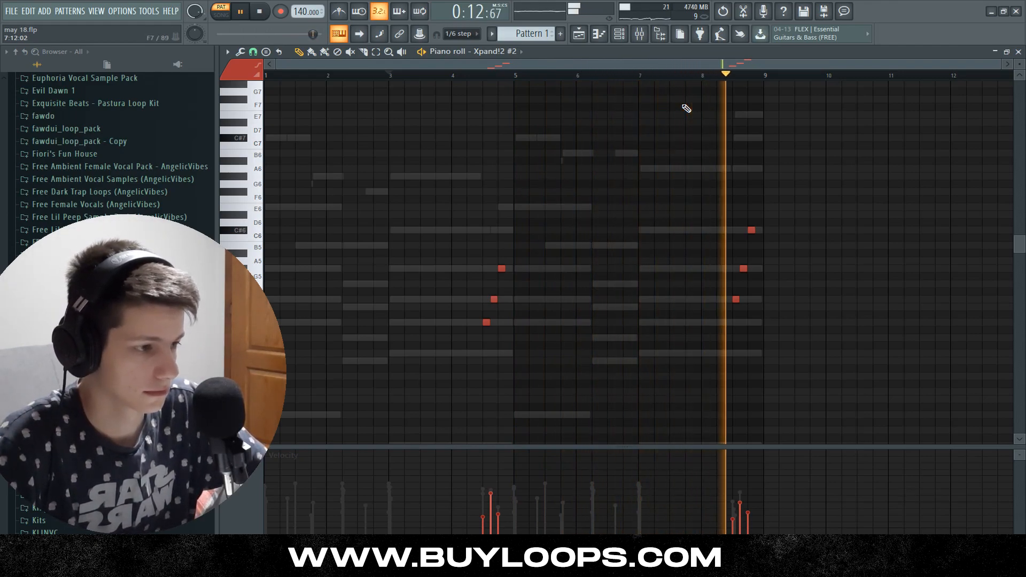
Add an Arcade channel and place a G5 note ending at bar 5 and a C6 note ending at bar 9
left_click(619, 34)
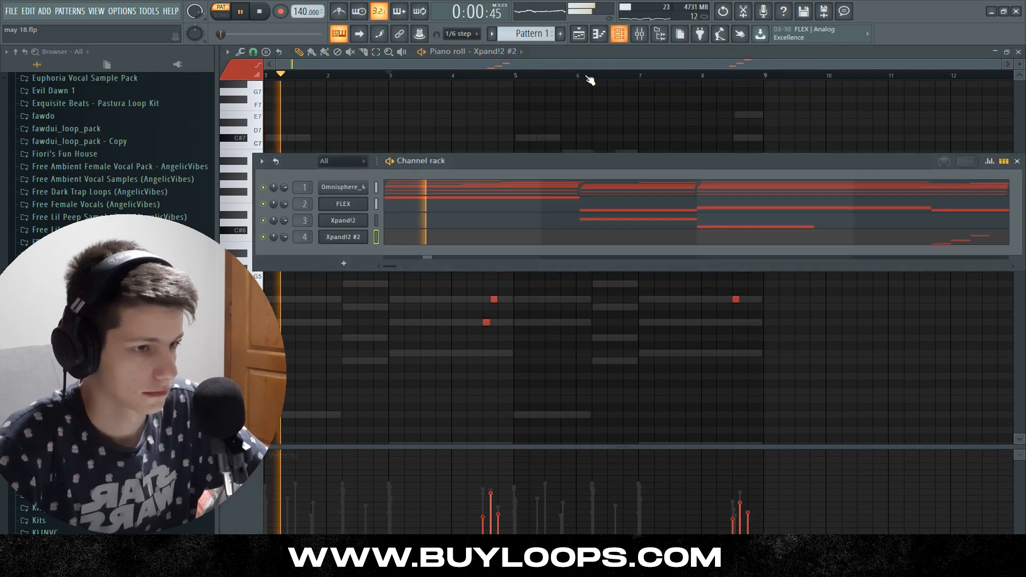
left_click(345, 263)
left_click(408, 125)
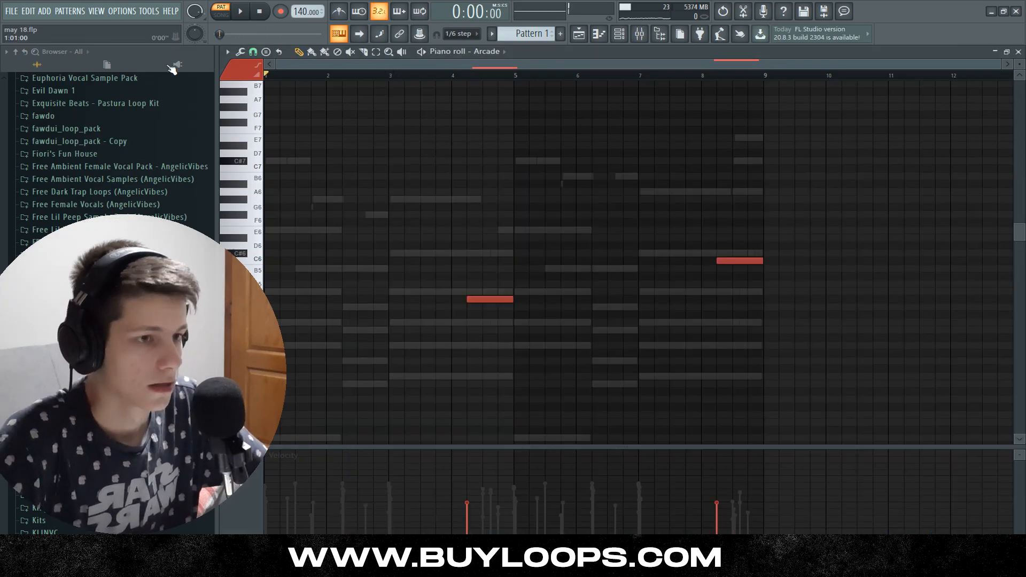
Open the Arcade instrument on the Corner Carriers kit in C# min and listen to its notes in the loop
left_click(619, 35)
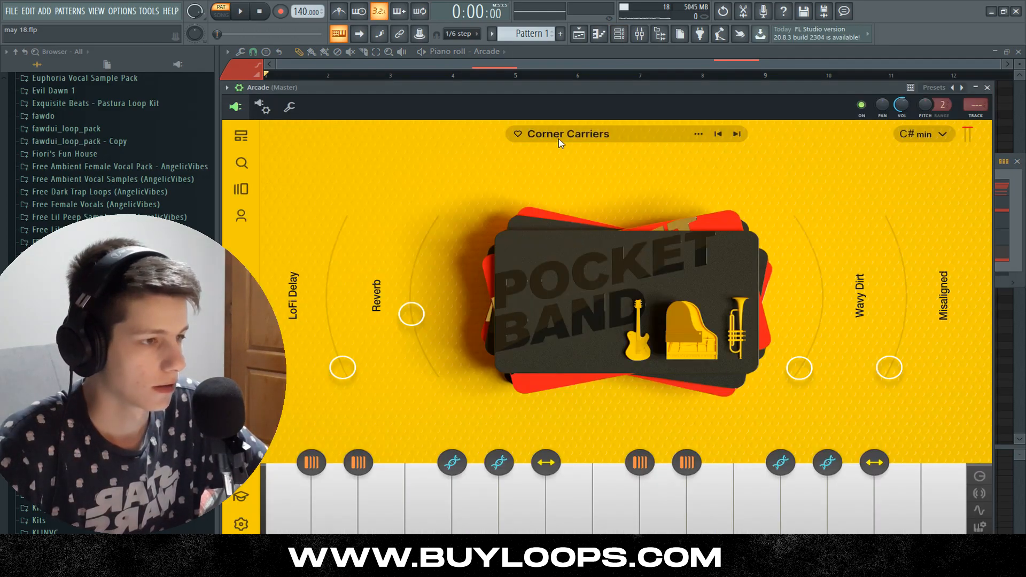
left_click(733, 62)
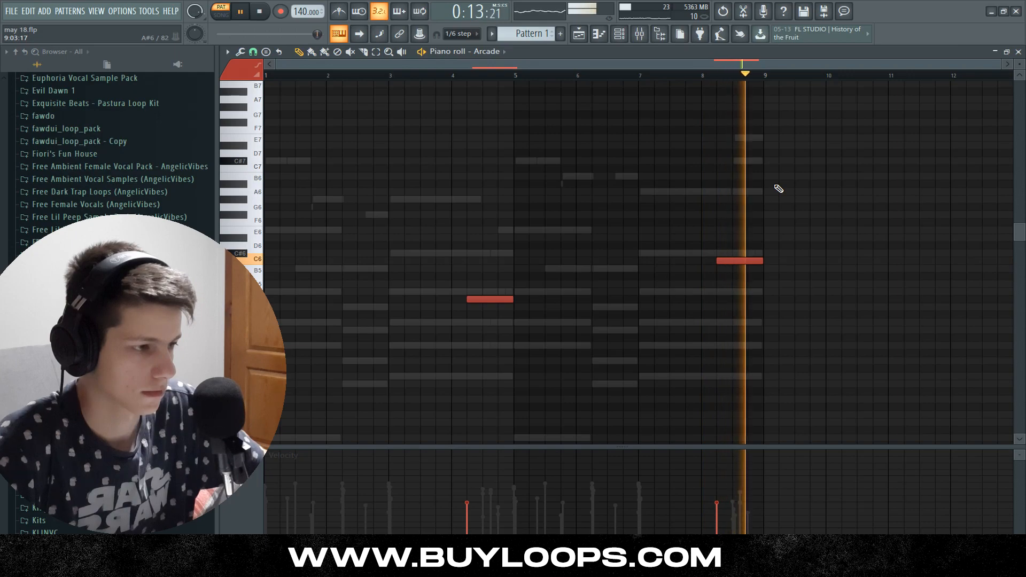
key("space")
Add a second Arcade channel, and route the two Arcade channels to mixer tracks Insert 5 and Insert 6
left_click(619, 34)
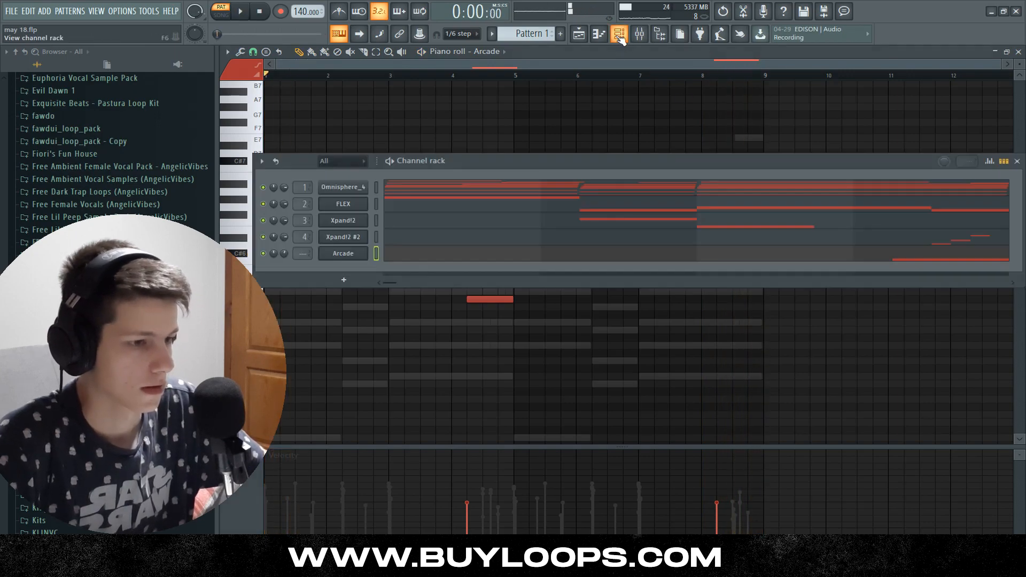
left_click(357, 279)
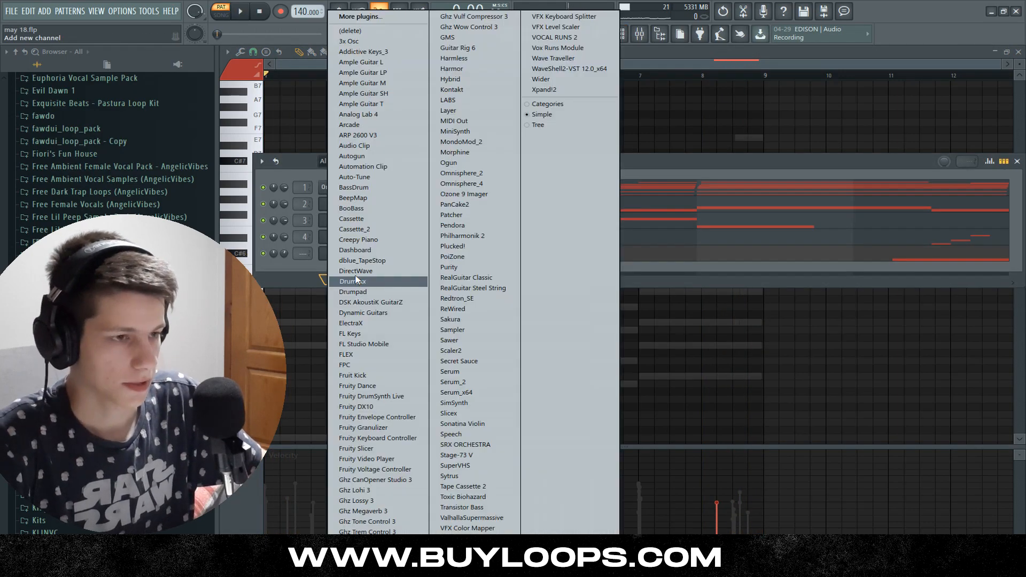
left_click(356, 125)
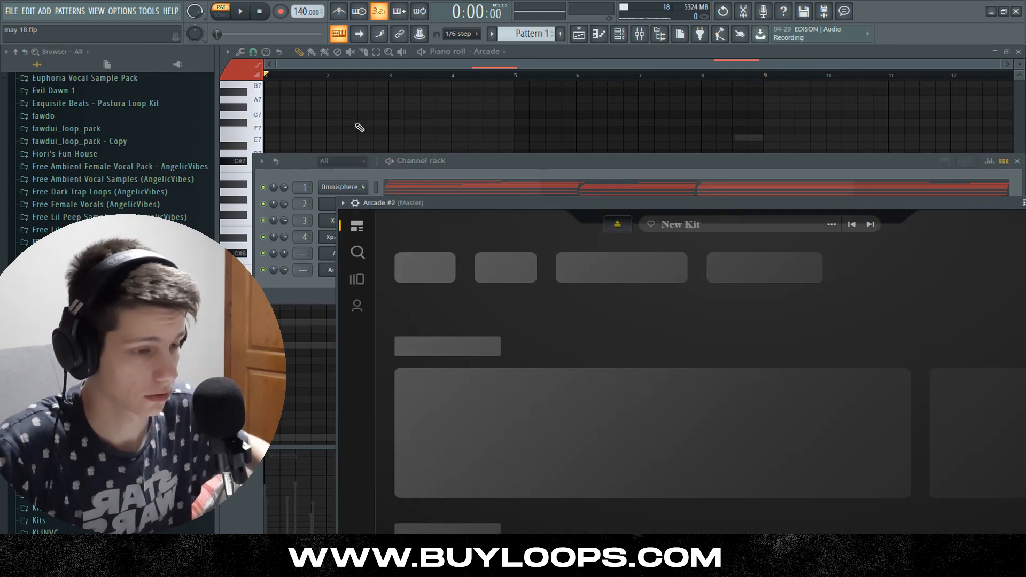
left_click(599, 35)
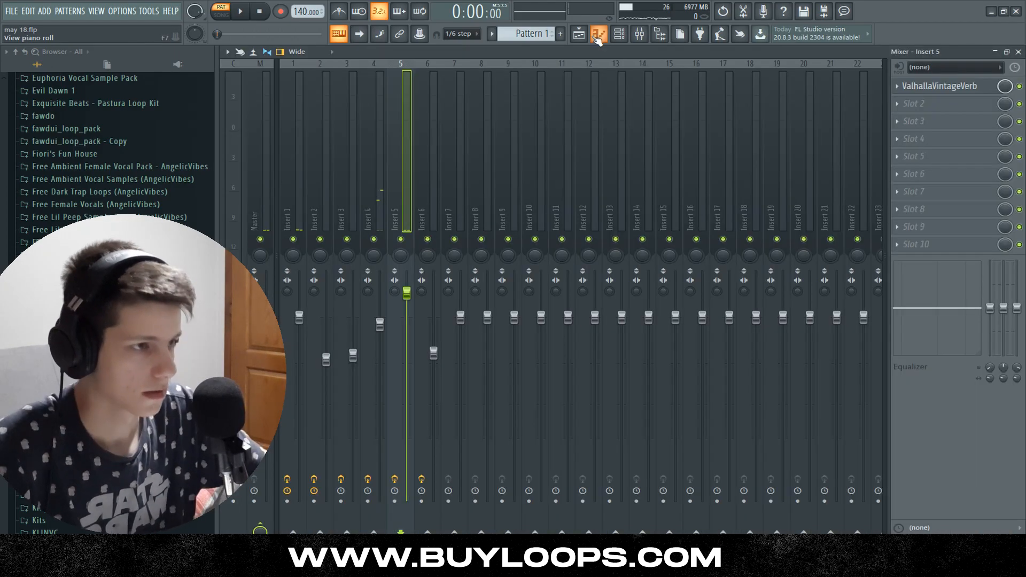
Switch Arcade #2 to the Distant Voices kit Sultry Whispers during playback, and save the project
left_click(619, 36)
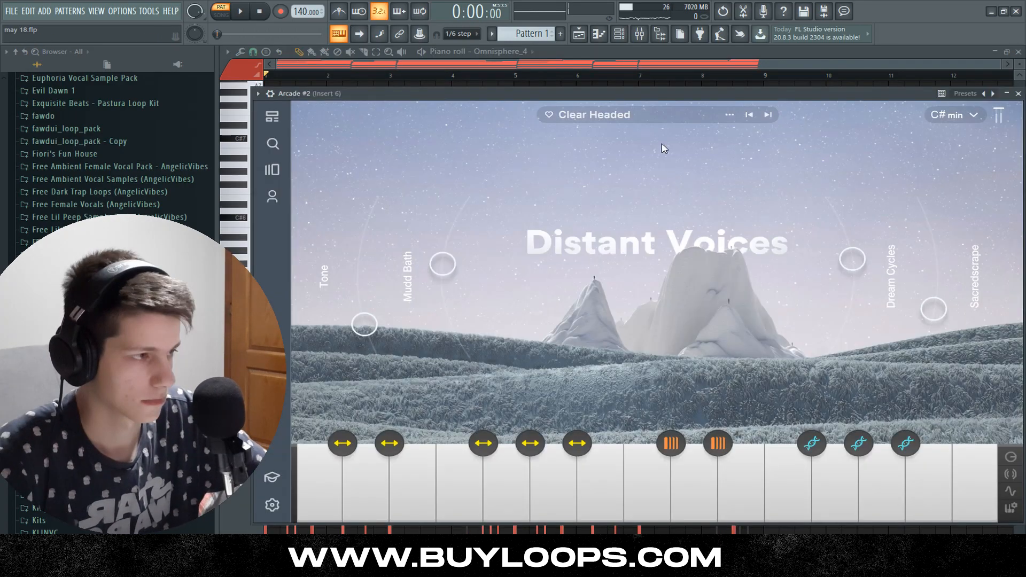
key("space")
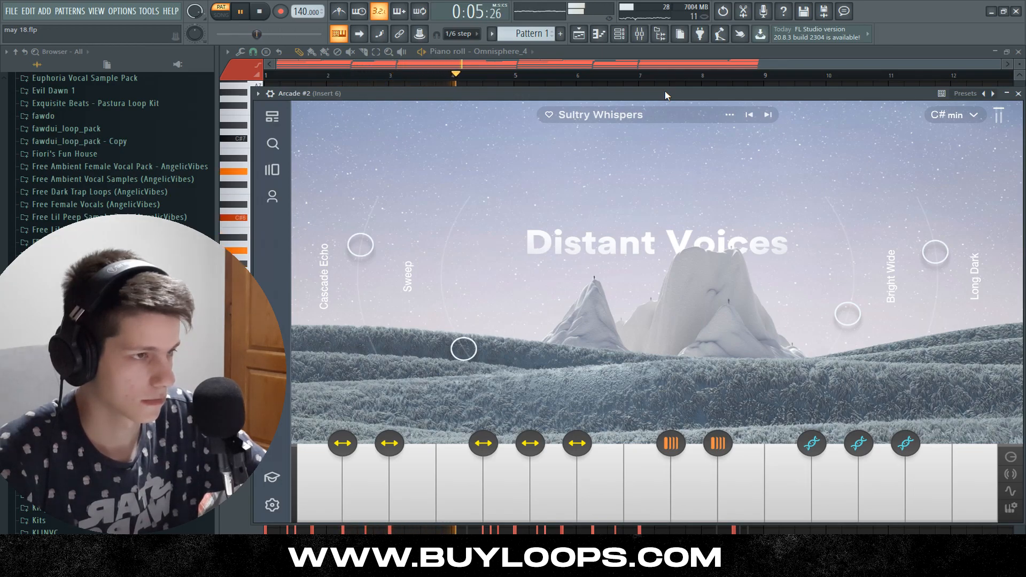
left_click(643, 59)
key("ctrl+s")
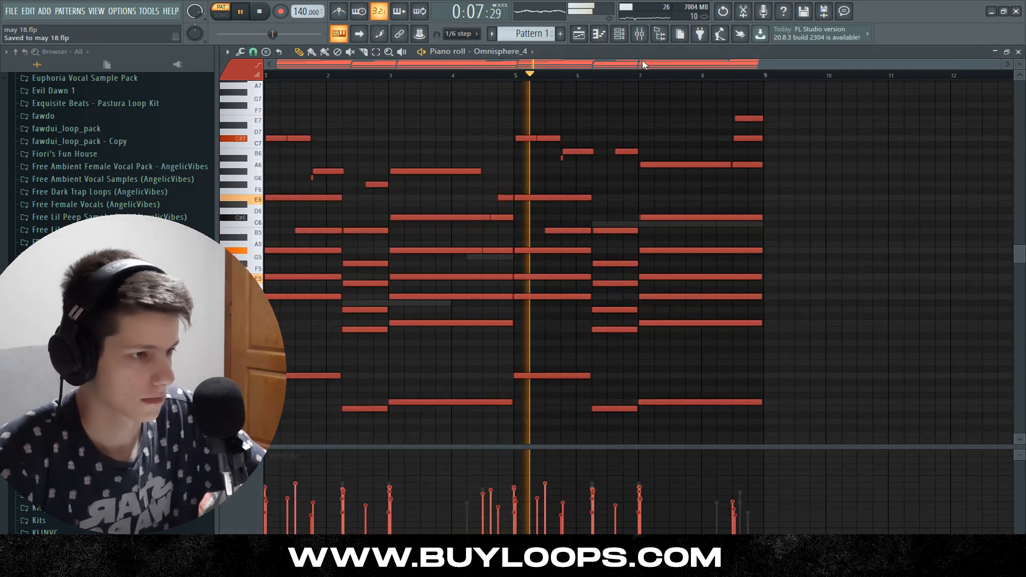
Load SoundShifter Pitch Stereo from WaveShell2-VST3 12.0_x64 into slot 10 of the Master track, play the loop and save the project
scroll(611, 165, "down", 2)
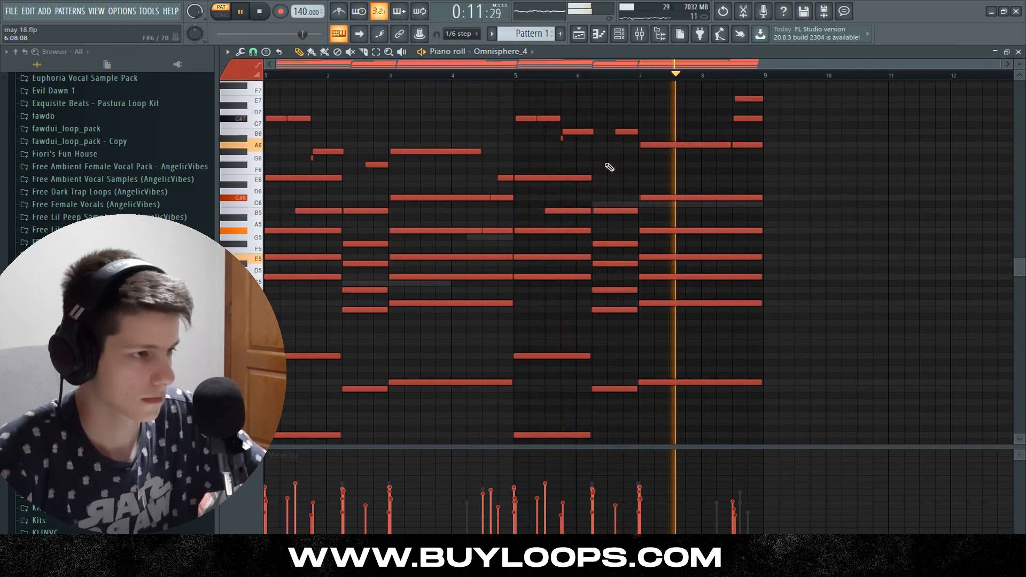
key("F6")
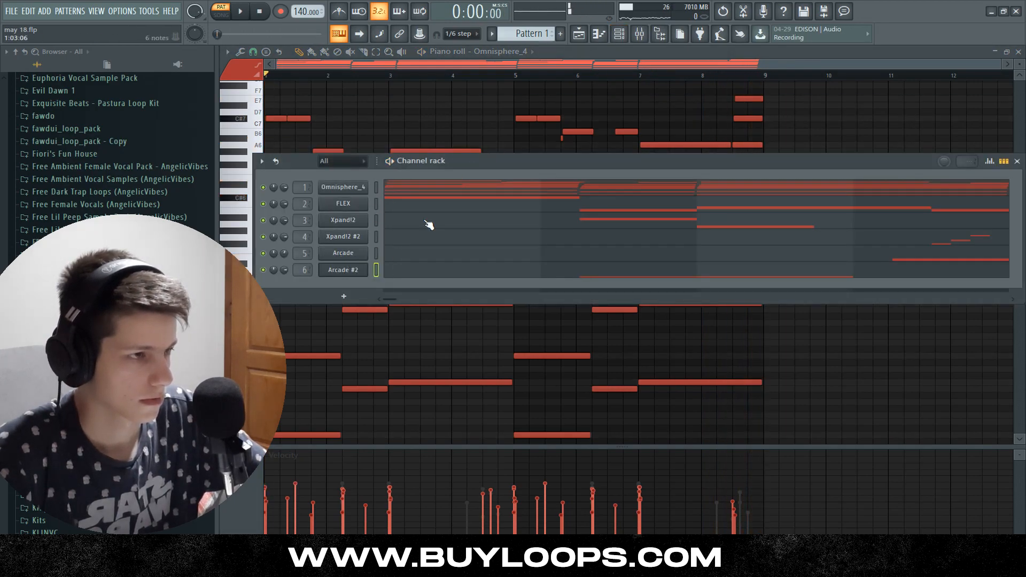
left_click(639, 33)
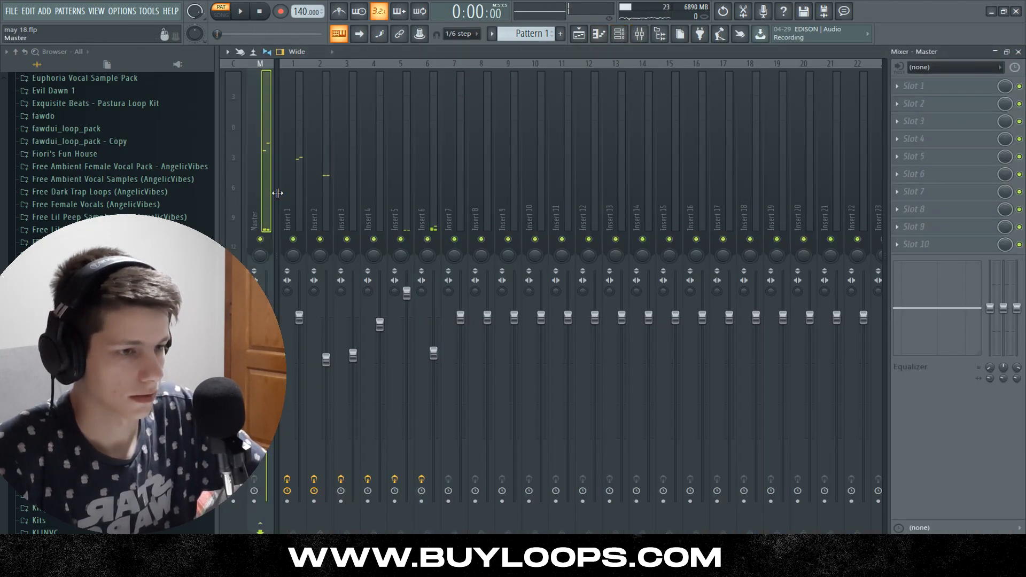
left_click(923, 247)
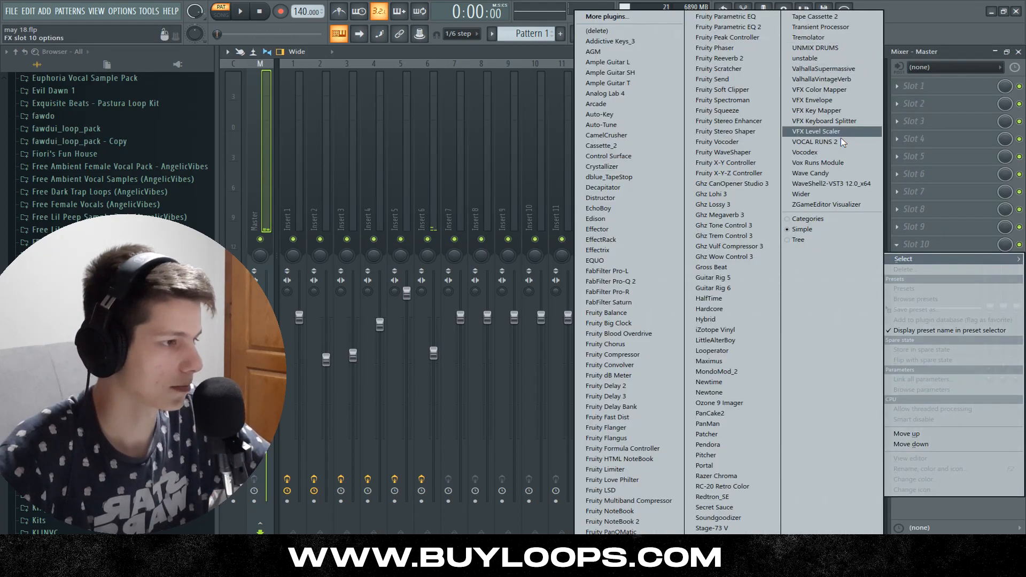
left_click(831, 184)
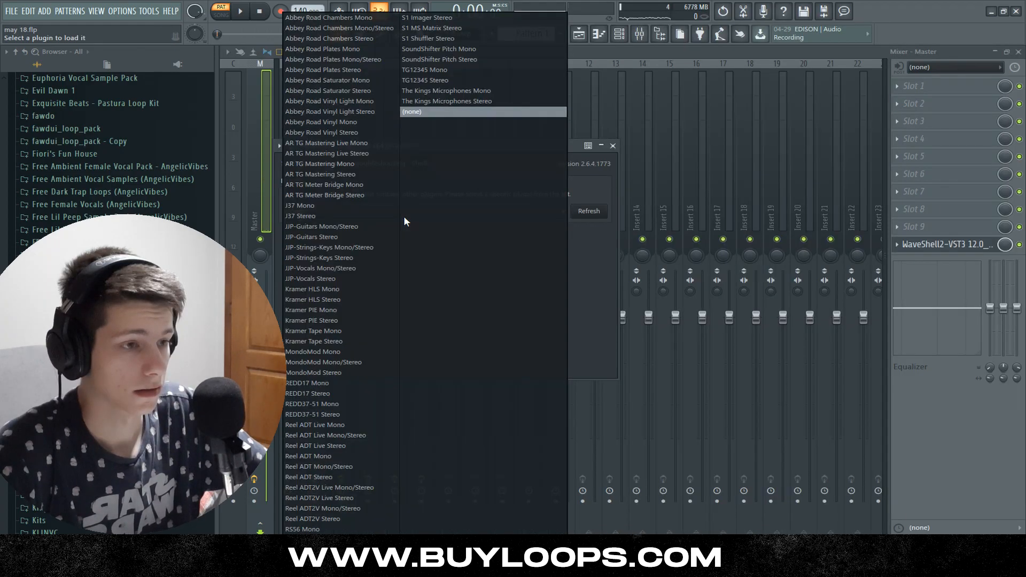
left_click(426, 60)
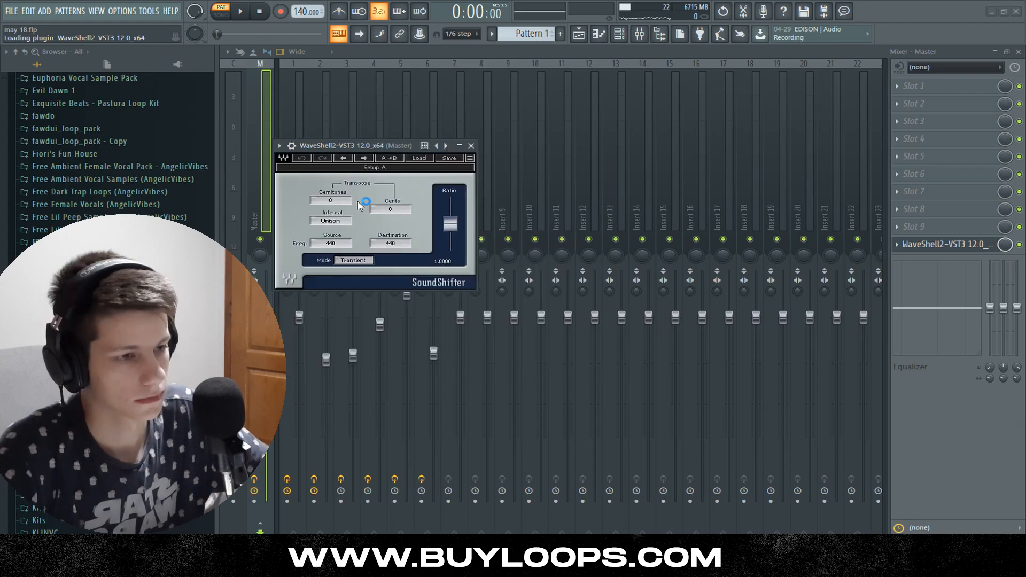
key("space")
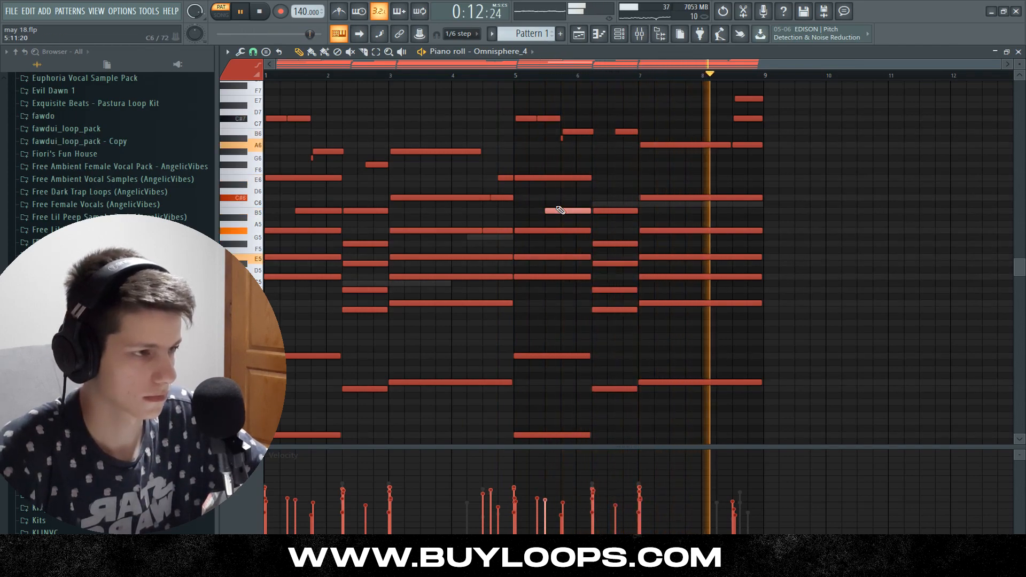
key("ctrl+s")
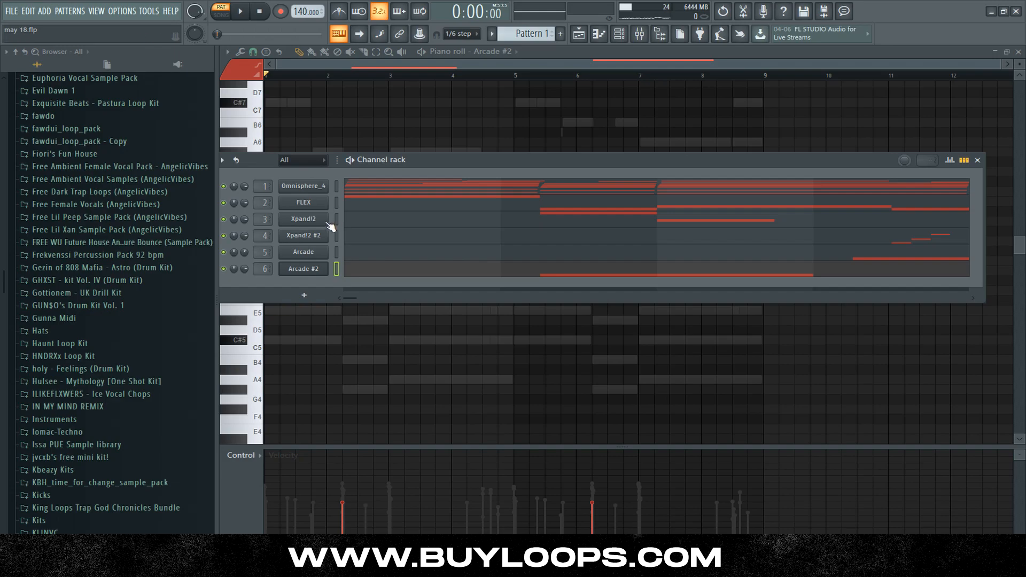
Examine the Xpand!2 notes in the piano roll, selecting the F#5 and G#5 notes between bars 6 and 8
left_click(323, 222)
left_click(811, 159)
left_click(529, 220)
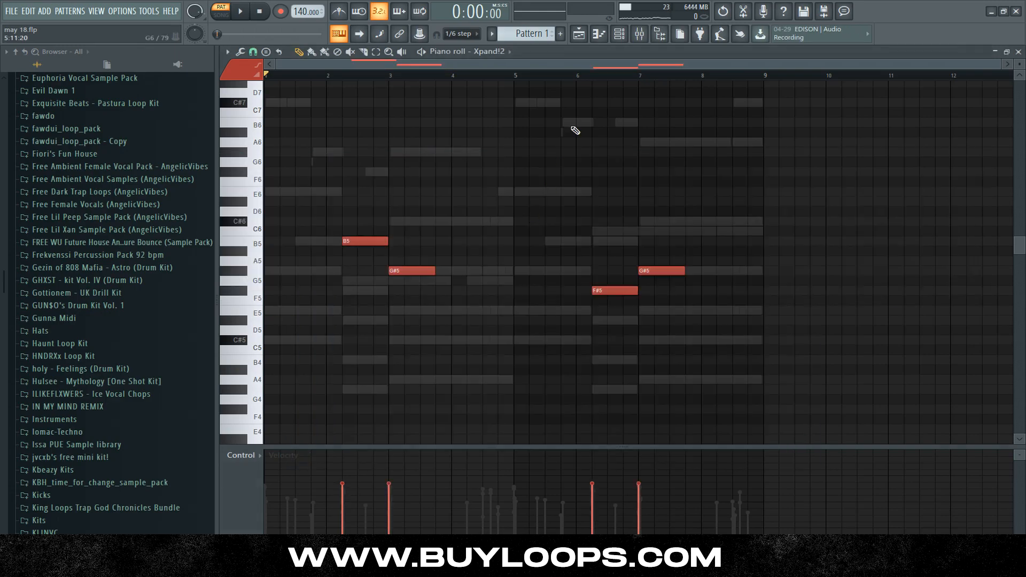
left_click_drag(710, 345, 592, 217)
left_click_drag(687, 334, 591, 236)
left_click(623, 35)
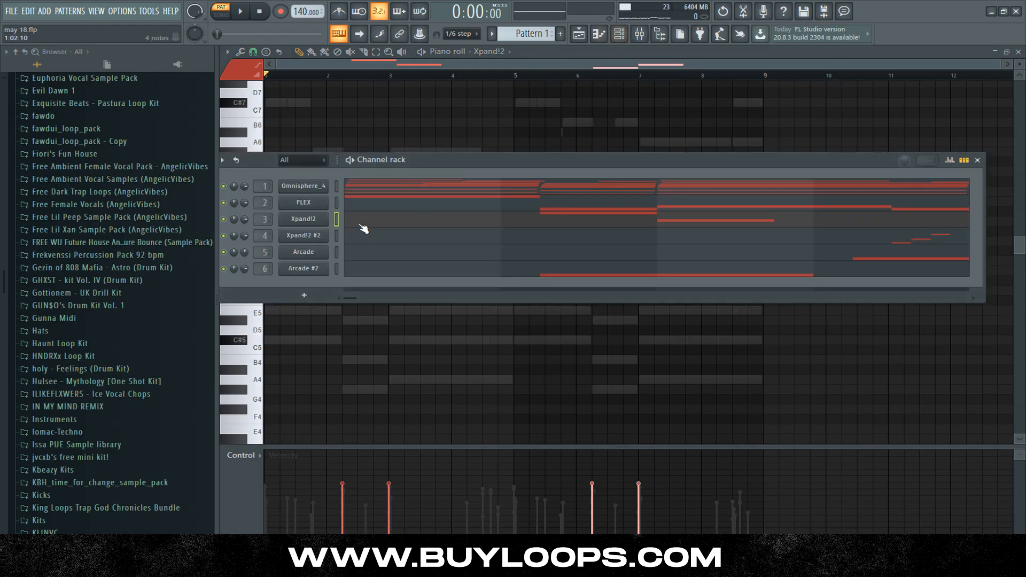
Review the Xpand!2 and Arcade #2 instrument presets, and play the loop with the Omnisphere_4 notes in view
left_click(309, 219)
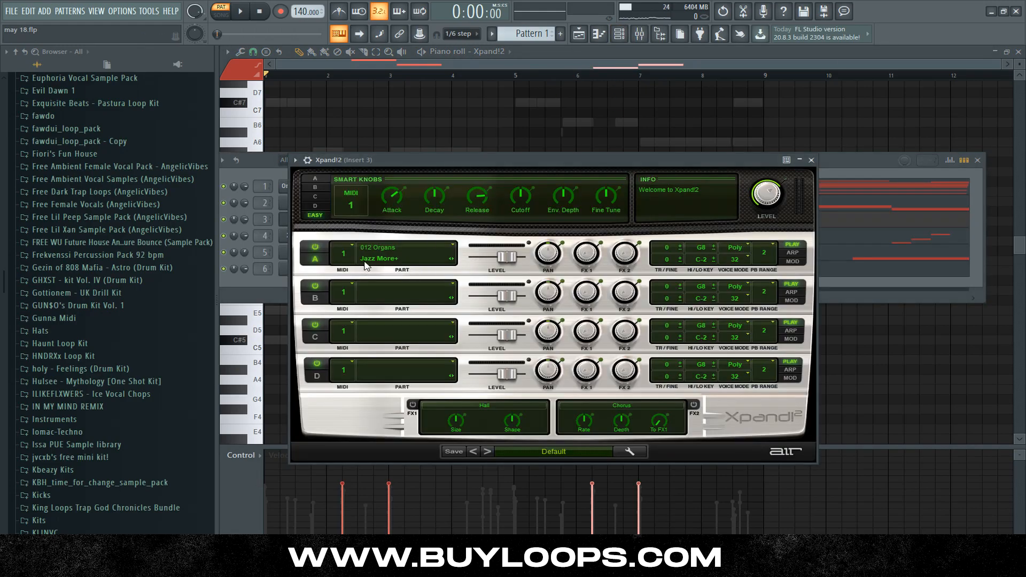
left_click(811, 160)
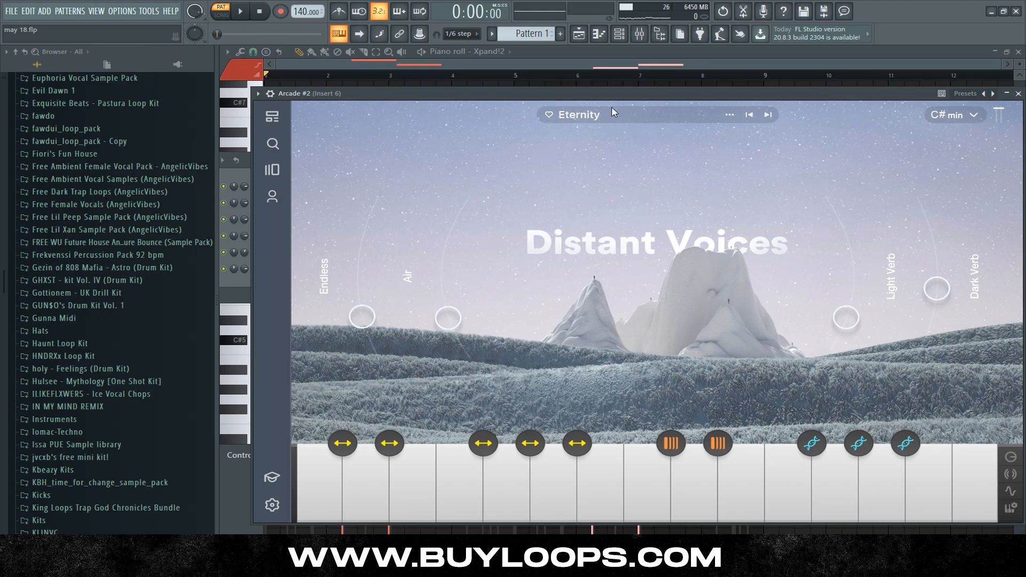
left_click(598, 60)
left_click(622, 35)
left_click(624, 37)
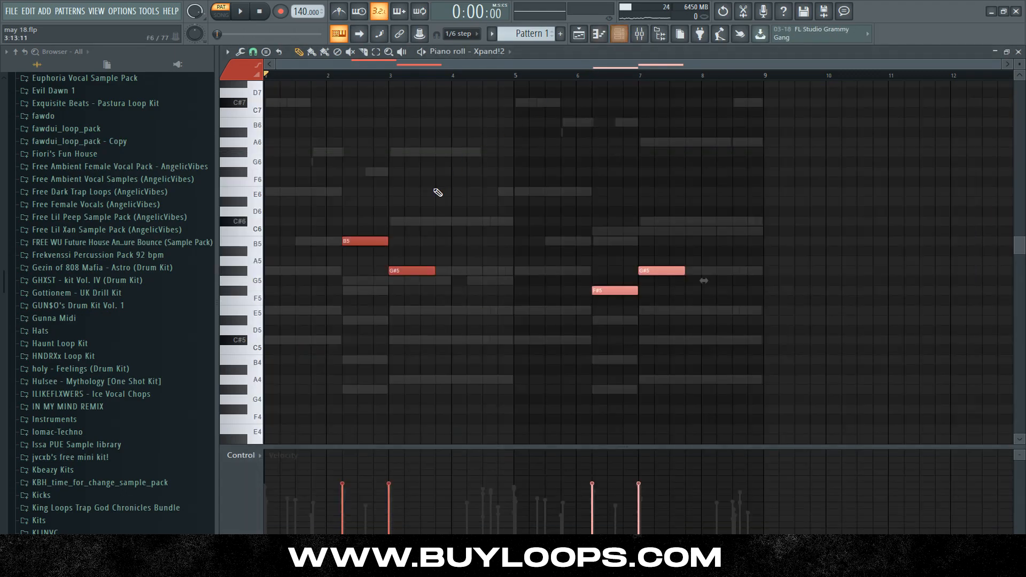
left_click(624, 37)
left_click(505, 186)
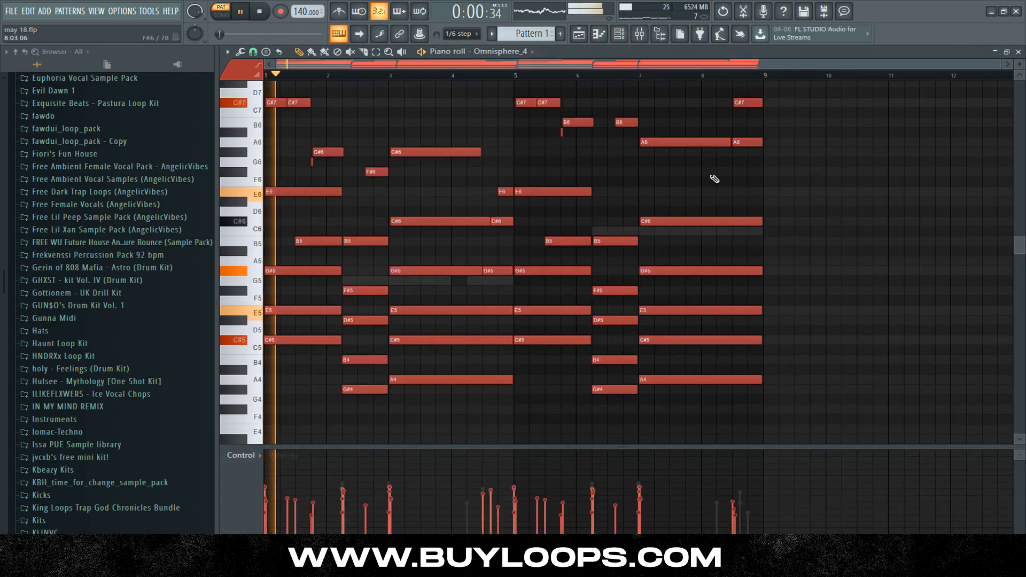